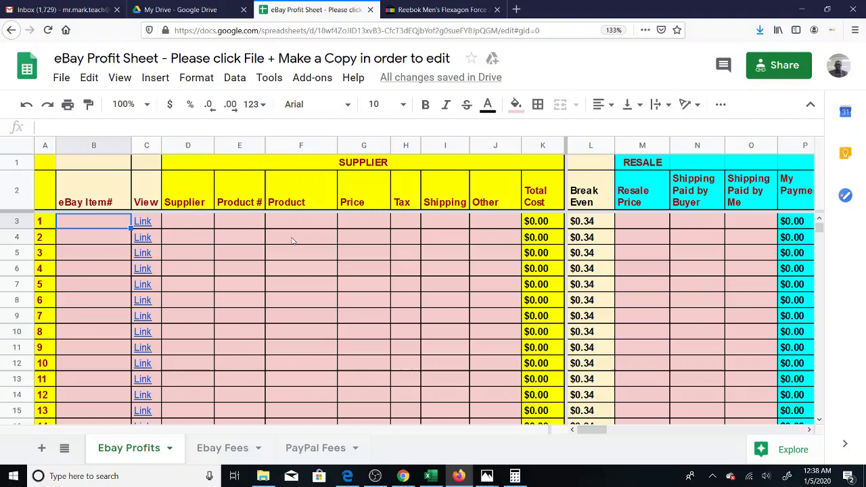
Step: Make a copy of the profit sheet in My Drive, named "Copy of eBay Profit Sheet"
click(61, 77)
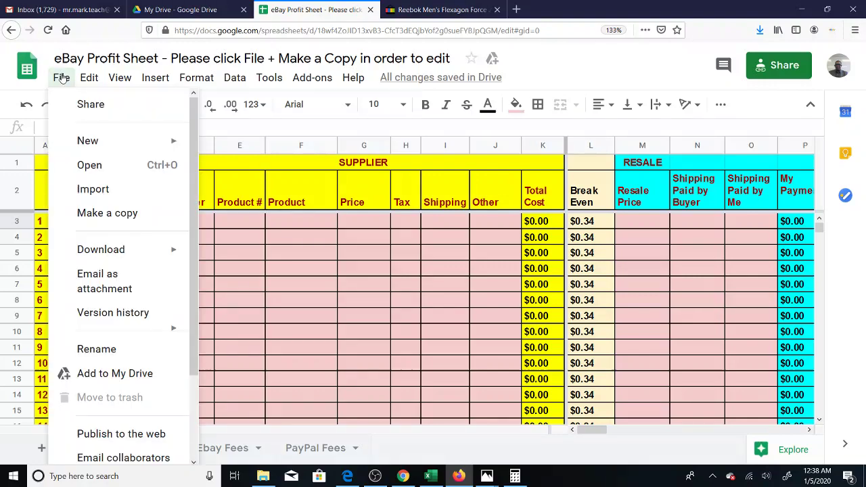
click(100, 214)
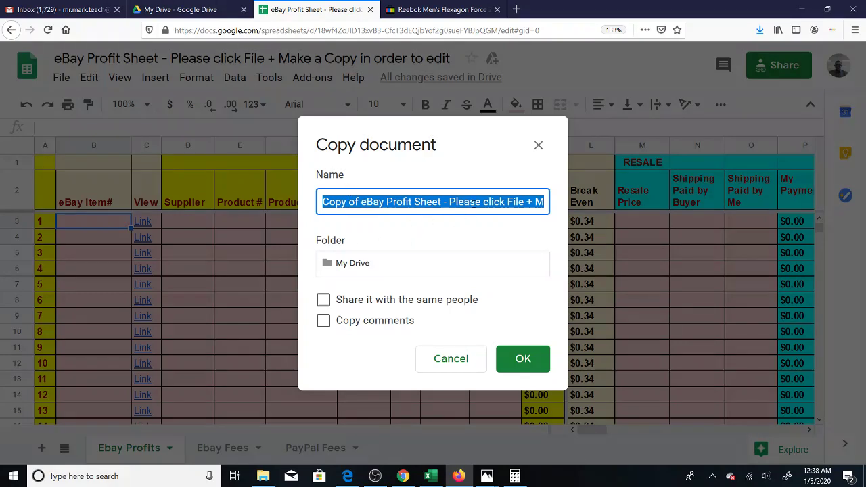
drag(444, 202, 684, 231)
key(BackSpace)
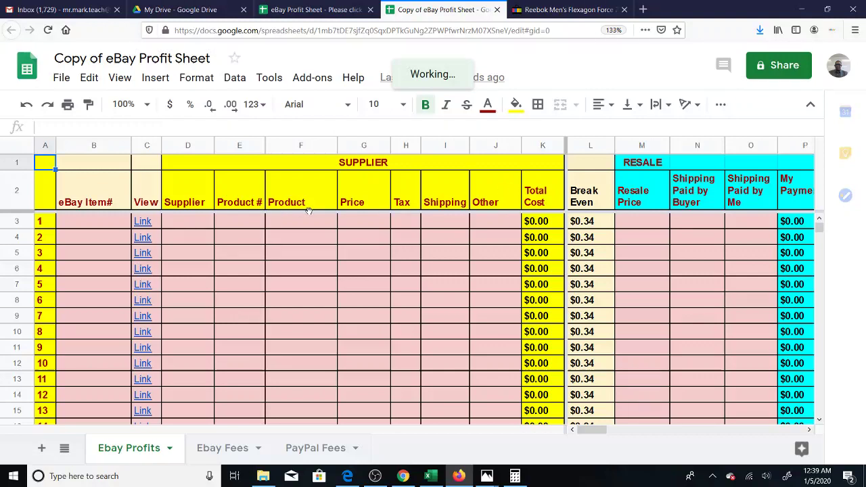
Step: Fill in item 1 with supplier Amazon, product number 12345 and product Sneakers
click(194, 226)
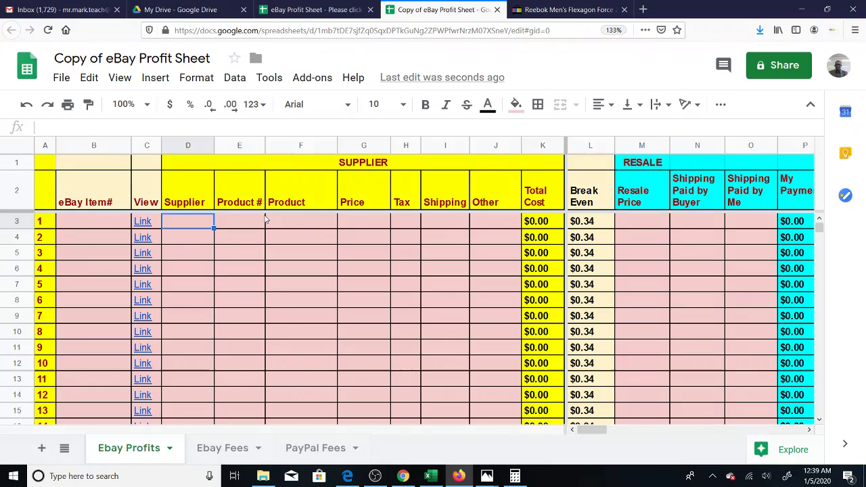
text(Ama)
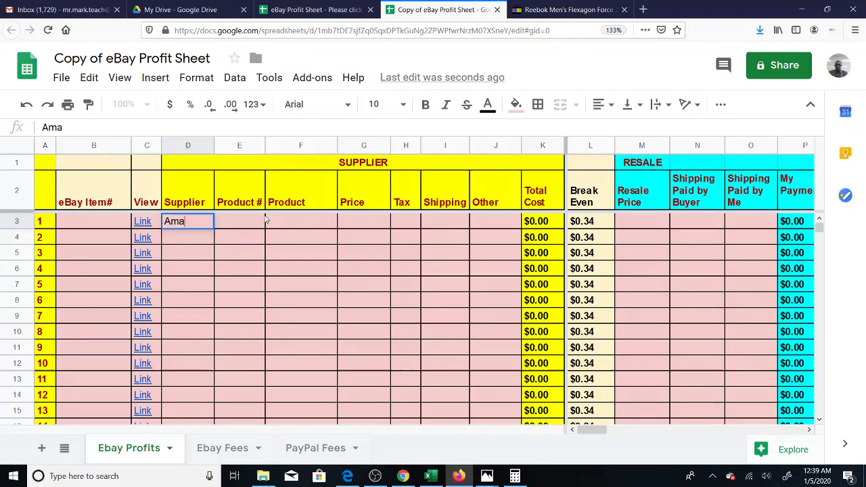
text(zon)
key(Tab)
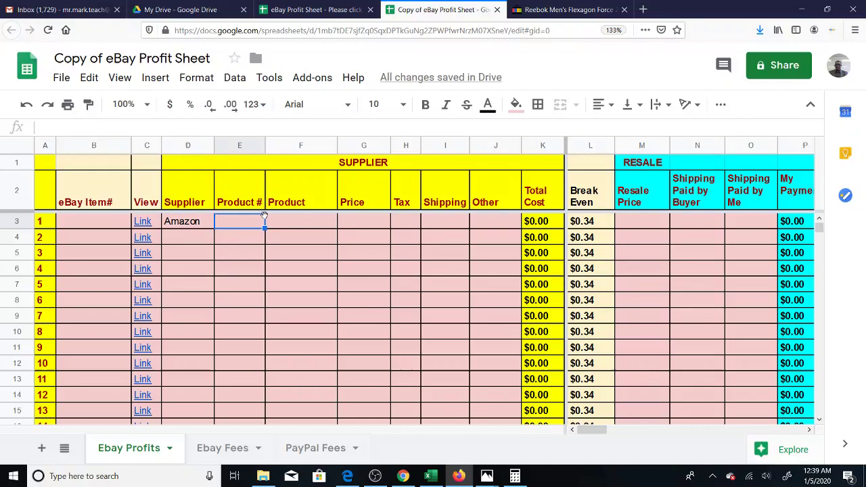
text(12345)
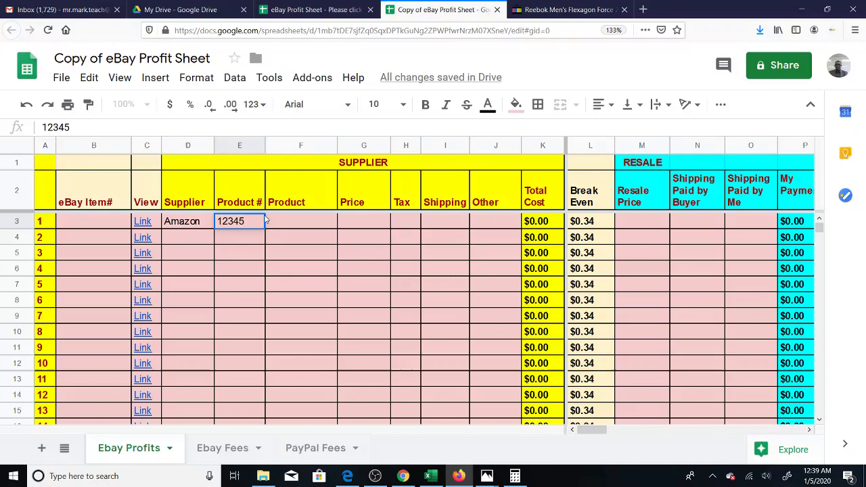
click(265, 215)
key(Tab)
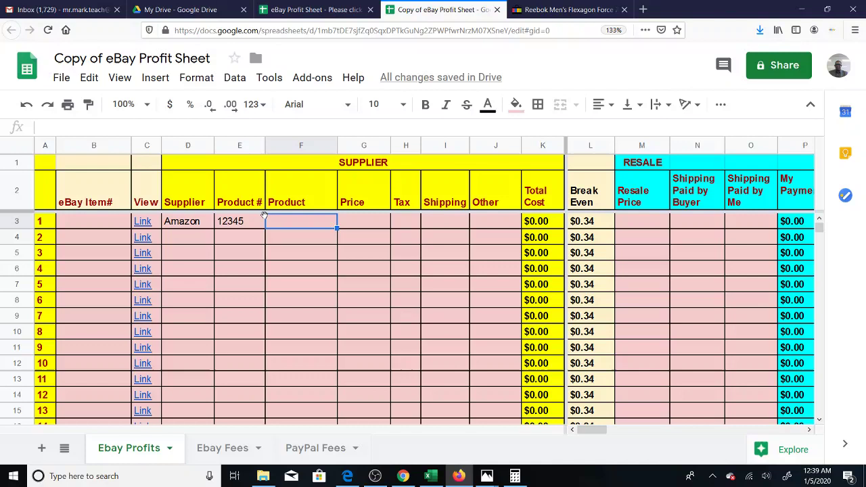
text(Sneakers)
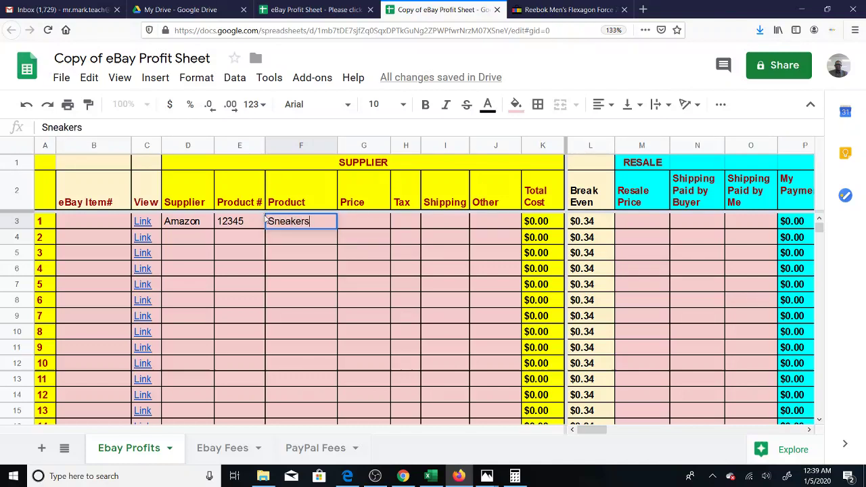
key(Tab)
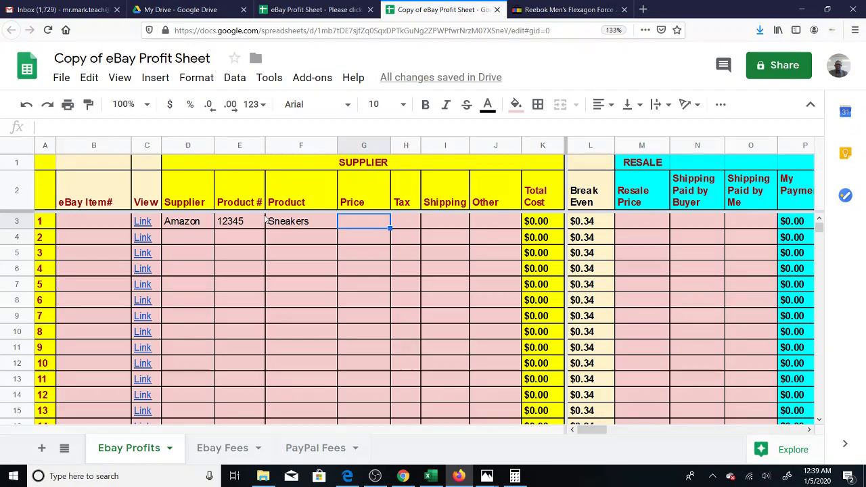
Step: Enter item 1's supplier costs: price 50, tax 5 and shipping 5
text(50)
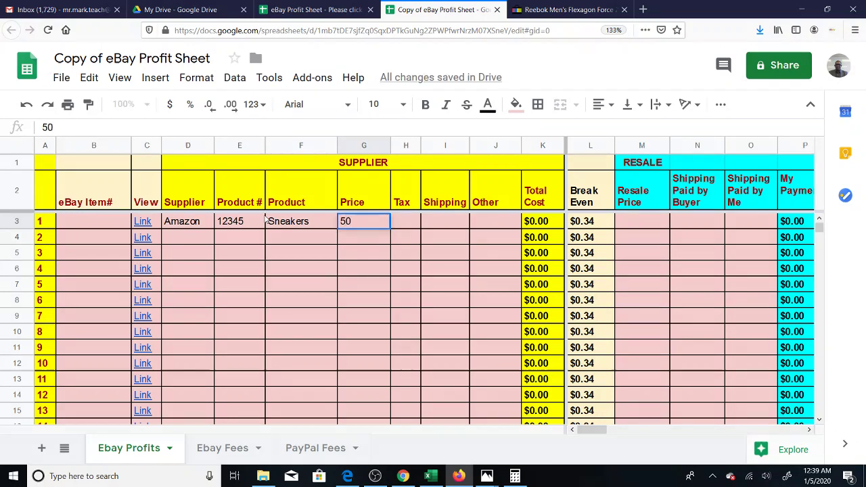
key(Return)
key(Up)
key(Right)
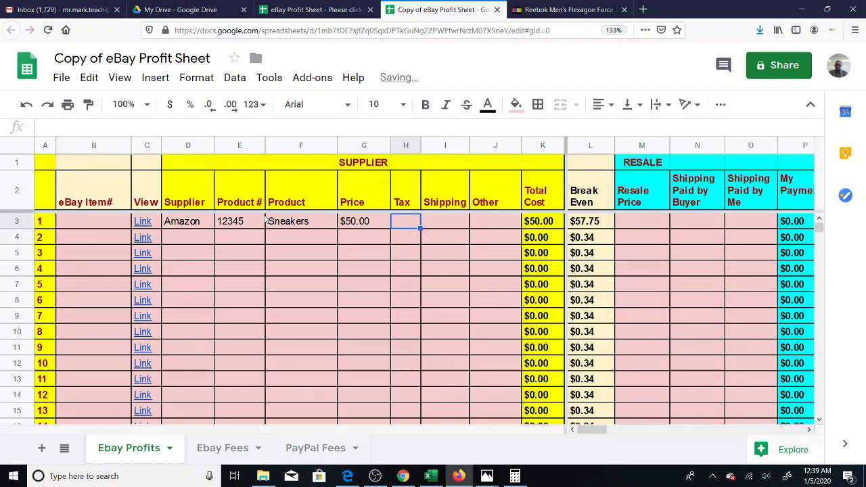
text(5)
key(Return)
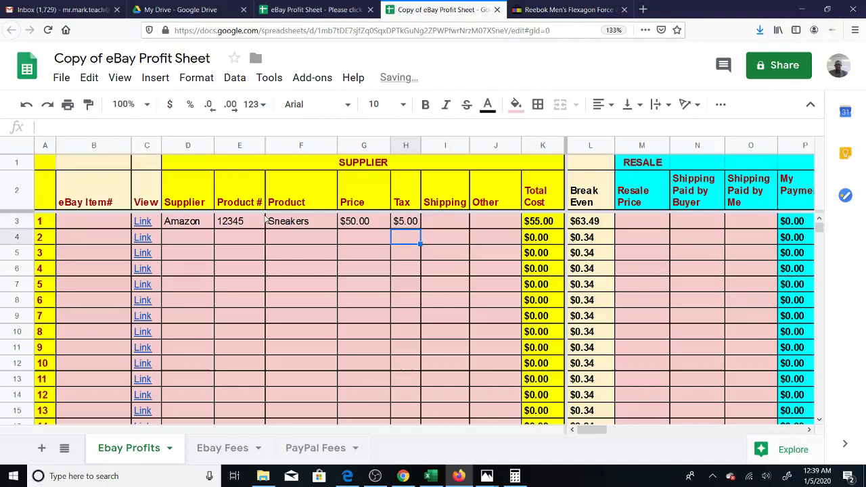
key(Up)
key(Right)
text(5)
key(Return)
key(Up)
key(Right)
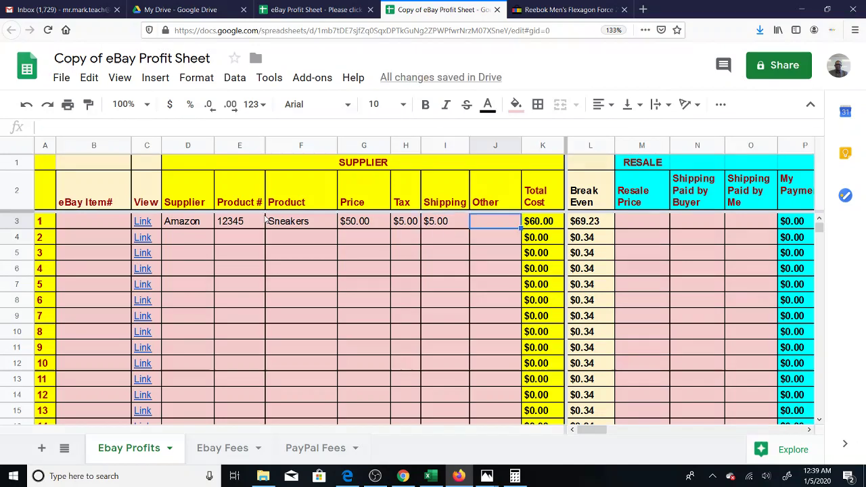
Step: Examine the Total Cost and Break Even formulas for item 1
key(Left)
key(Right)
key(Right)
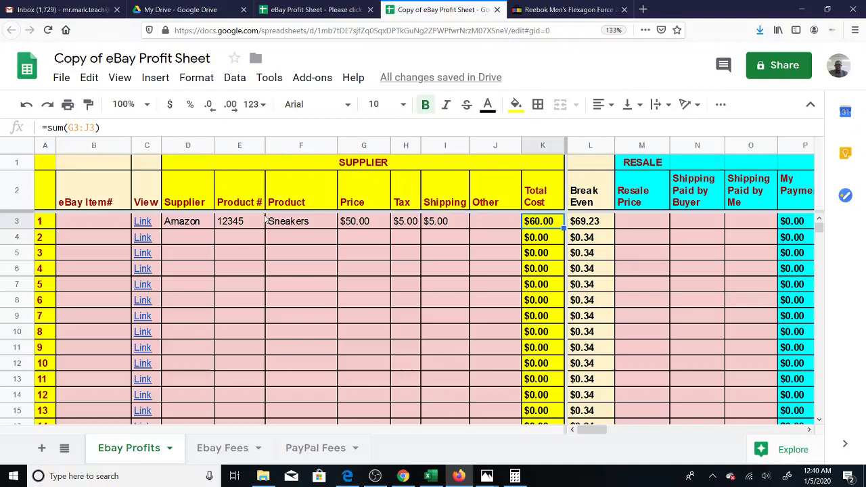
key(Right)
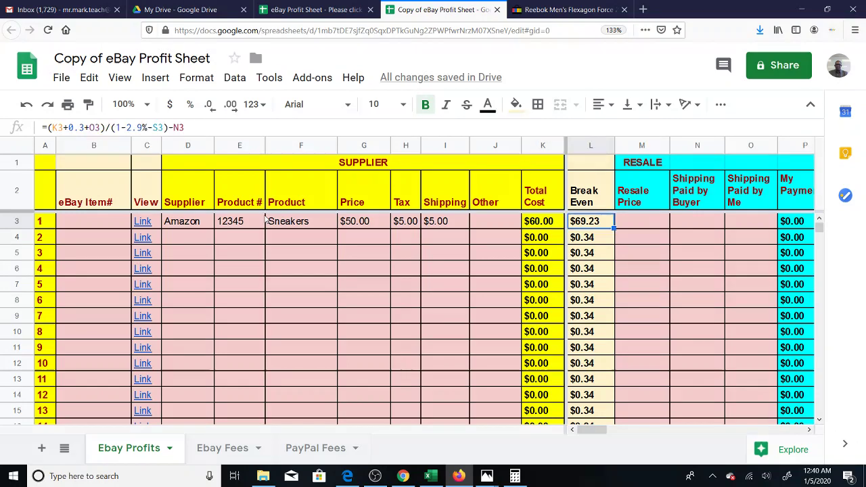
key(Right)
key(Left)
key(Right)
key(Right)
key(Right)
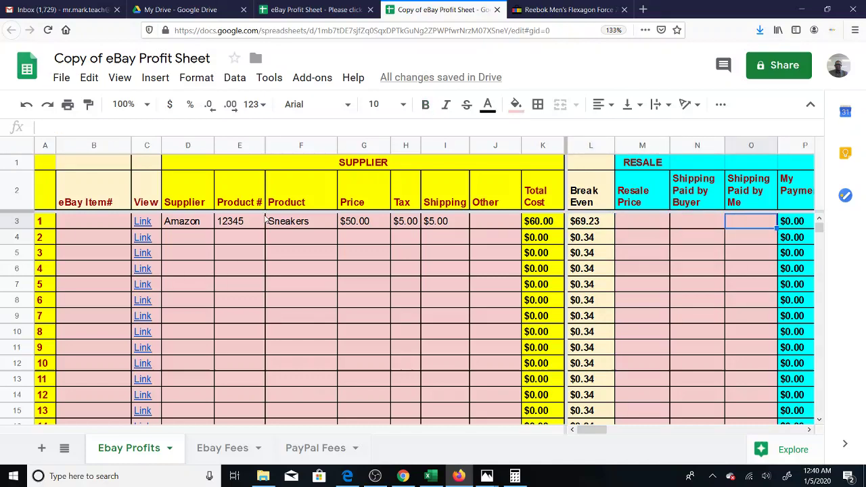
Step: Look over item 1's resale fields from Resale Price to Buyer Payment with Tax, comparing them with Break Even
key(Left)
key(Left)
key(Left)
key(Right)
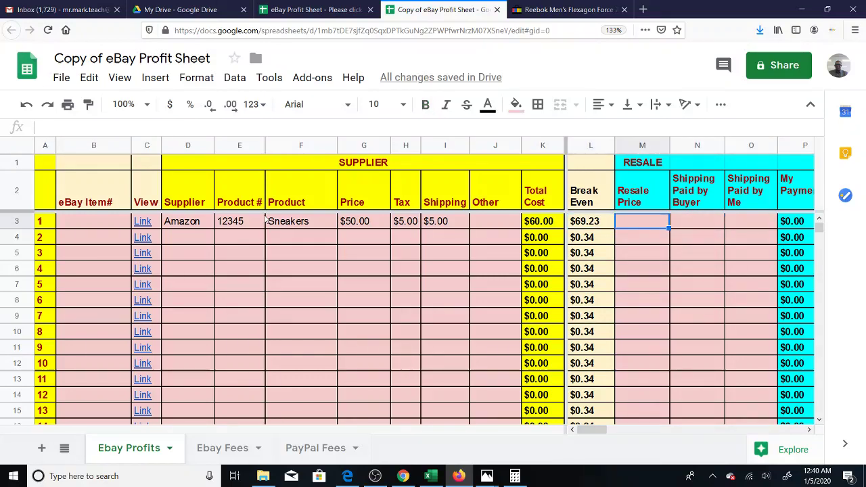
key(Right)
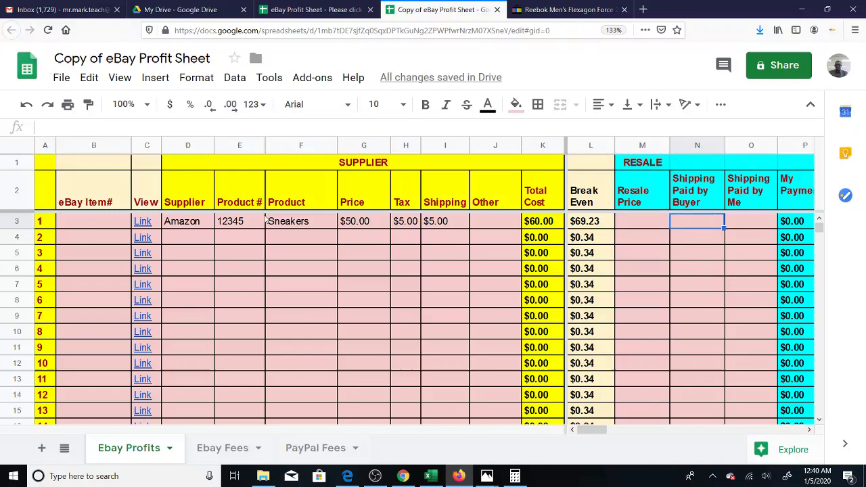
key(Right)
key(Right)
key(Right)
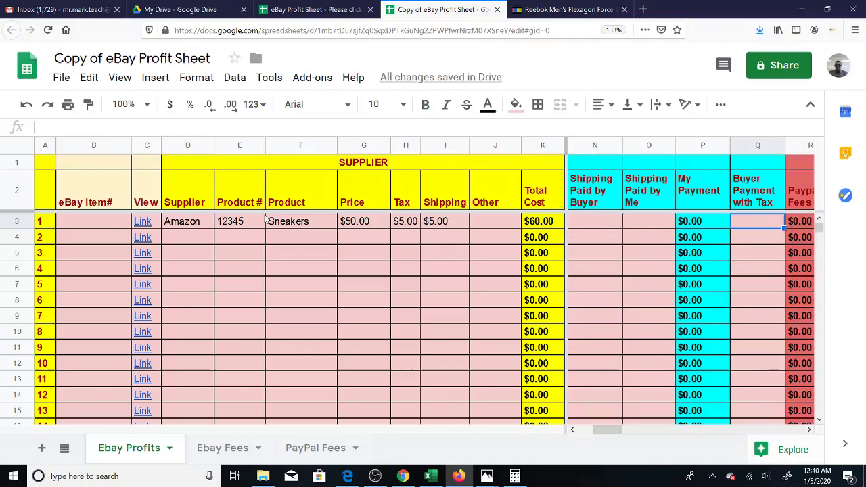
key(Left)
key(Up)
key(Up)
key(Down)
key(Down)
key(Left)
key(Left)
key(Left)
key(Left)
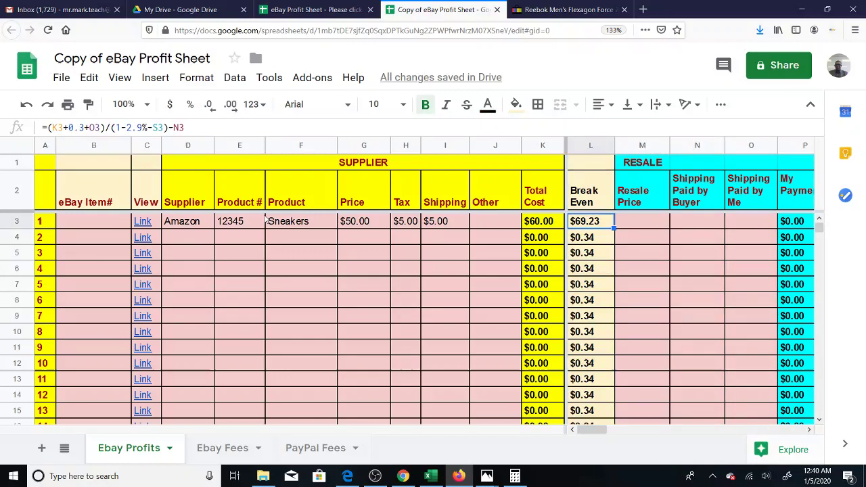
Step: Set item 1's resale price to 69.23
key(Right)
text(69)
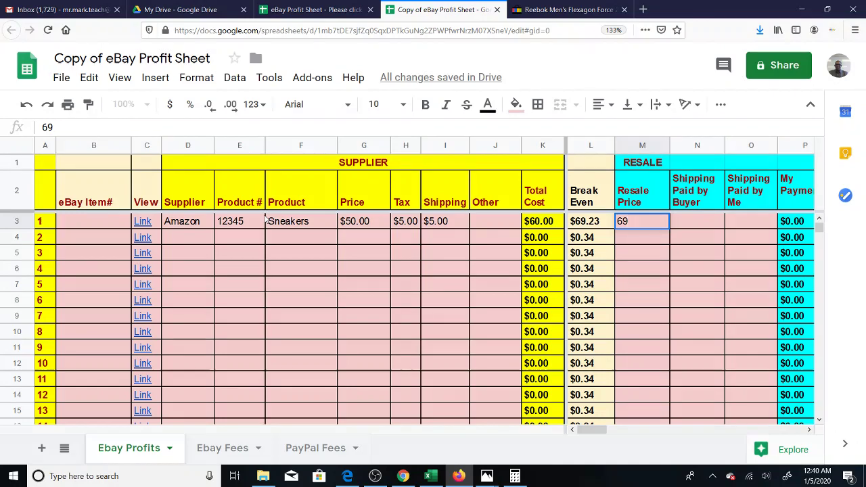
text(.23)
key(Return)
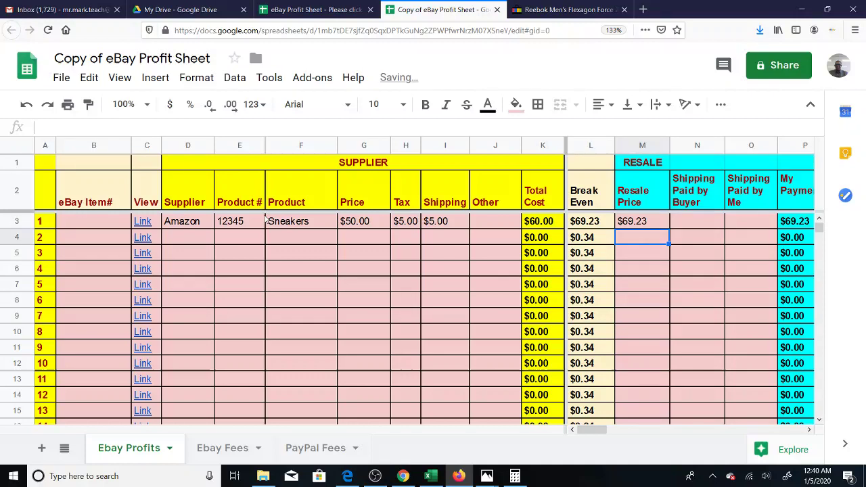
key(Up)
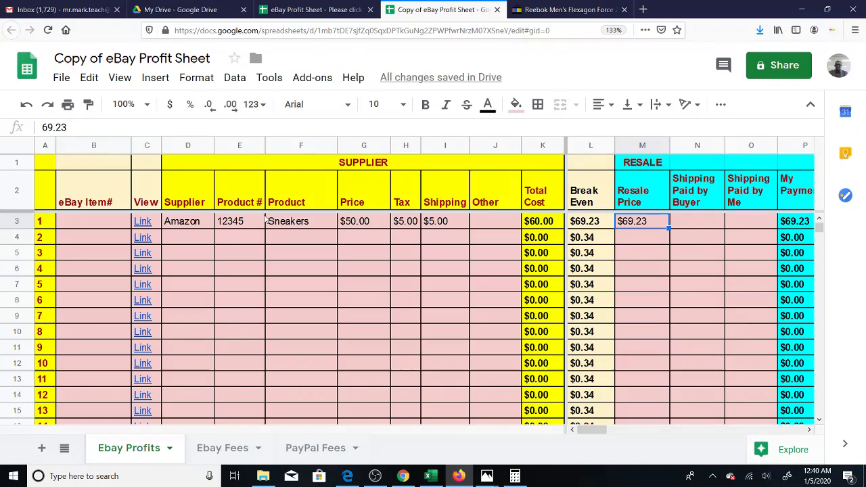
Step: Review item 1's buyer-paid and seller-paid shipping fields and the My Payment formula
key(Right)
key(Right)
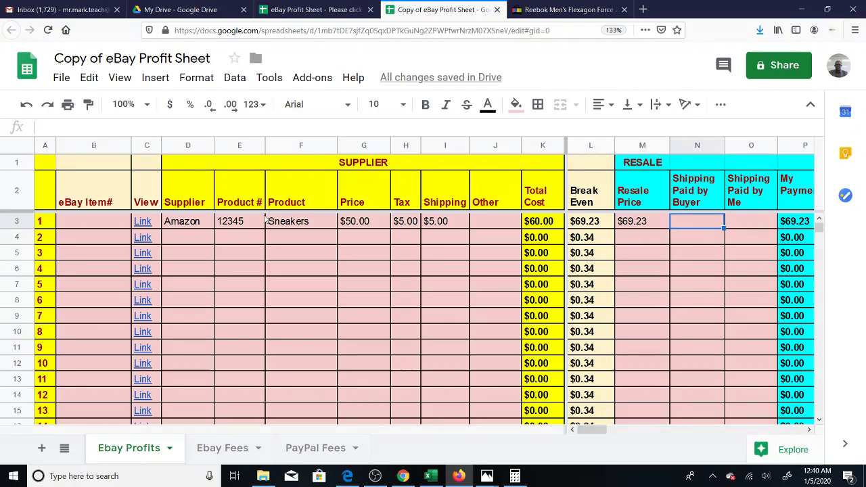
key(Right)
key(Right)
key(Left)
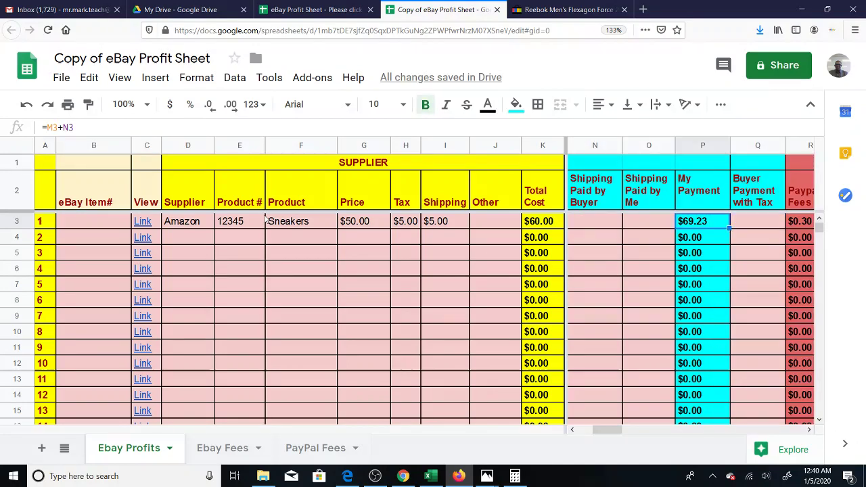
key(Left)
key(Left)
key(Left)
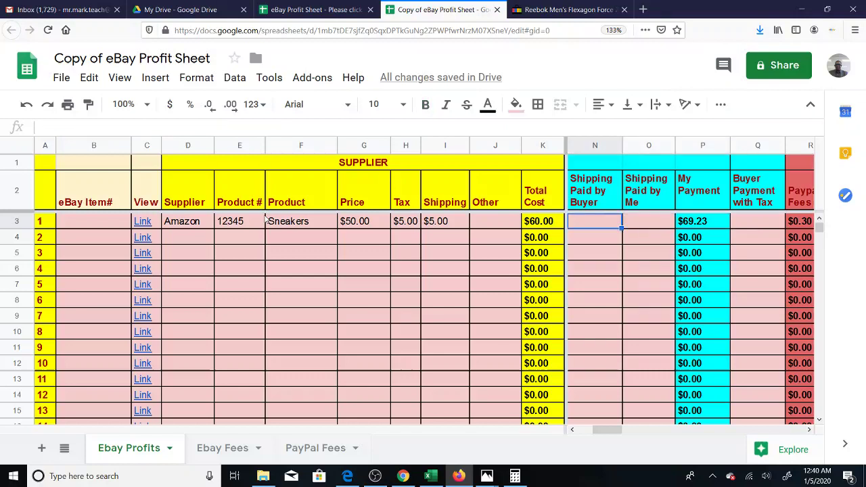
key(Right)
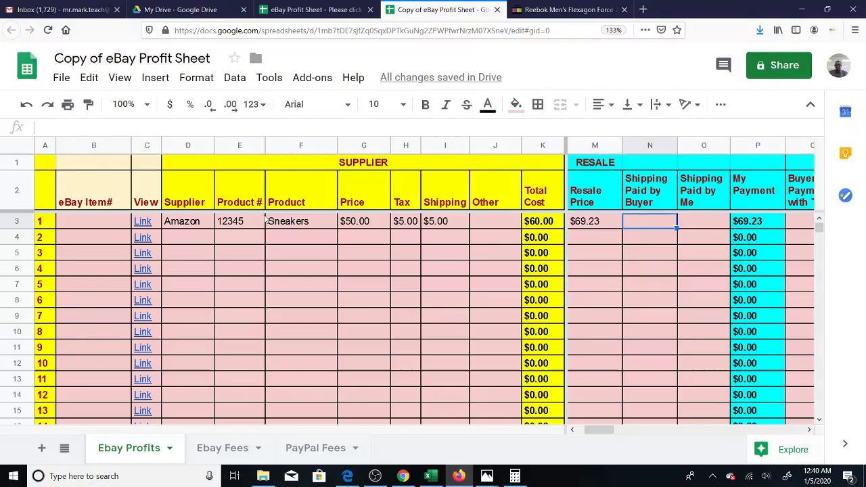
key(Right)
key(Right)
key(Right)
key(Right)
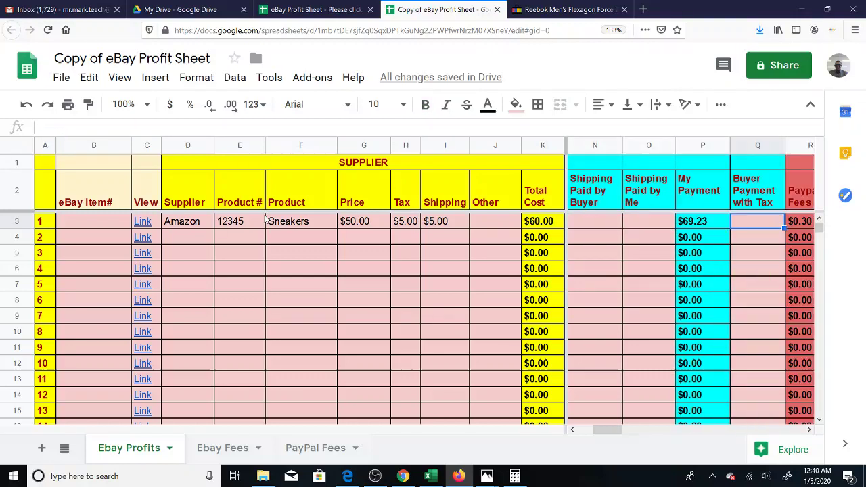
Step: Set item 1's Buyer Payment with Tax to 69.23
key(Left)
key(Left)
key(Right)
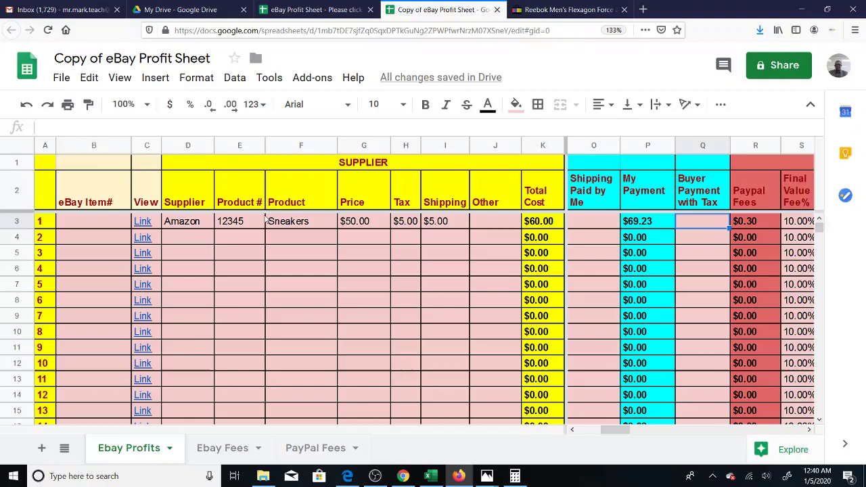
text(69)
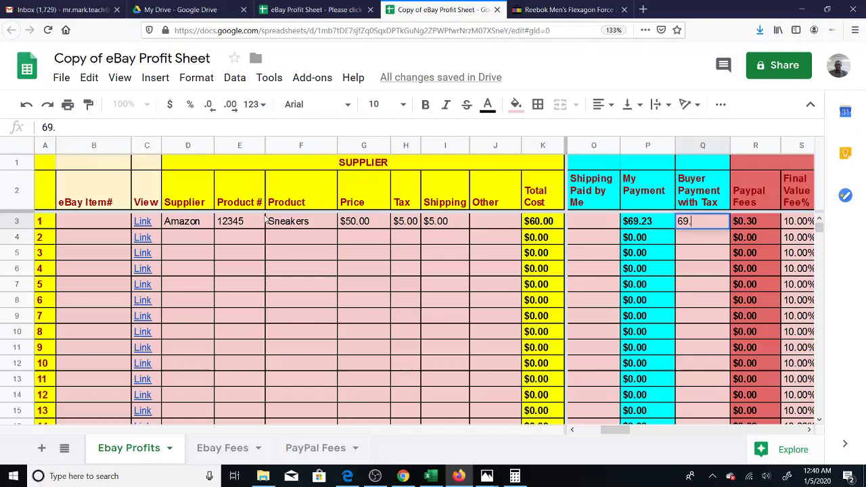
text(.23)
key(Return)
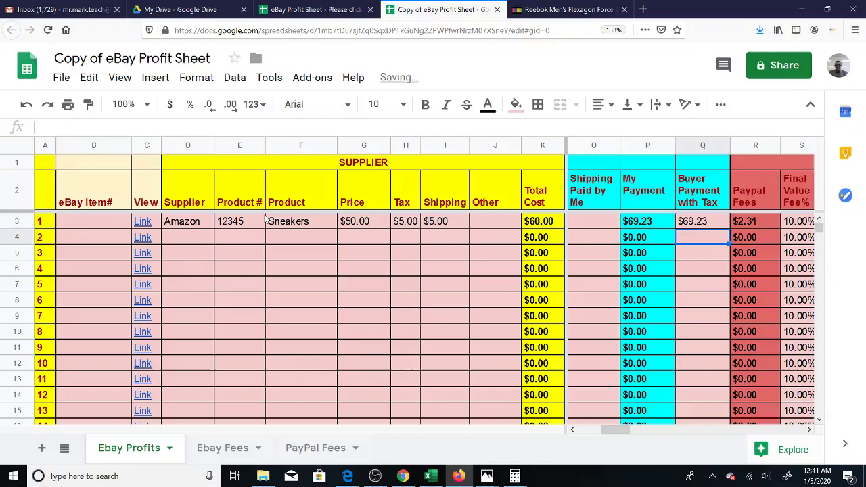
key(Up)
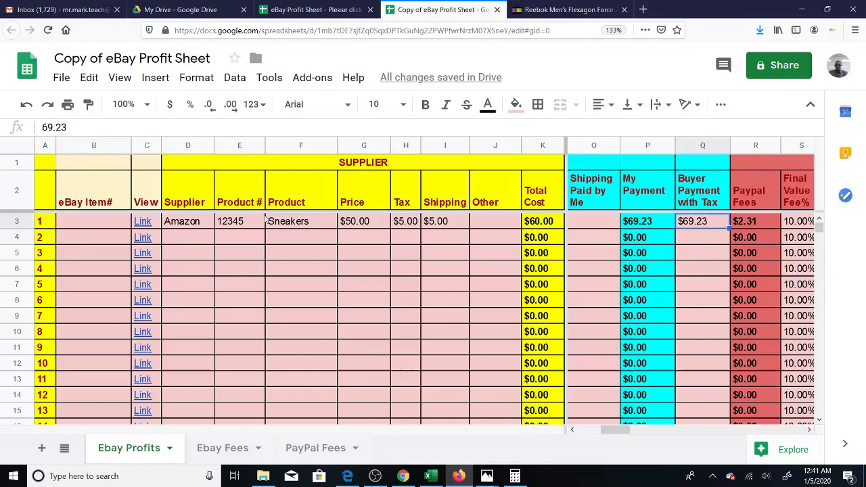
Step: Examine item 1's calculated PayPal and eBay fees, pay after fees and profit
key(Left)
key(Right)
key(Right)
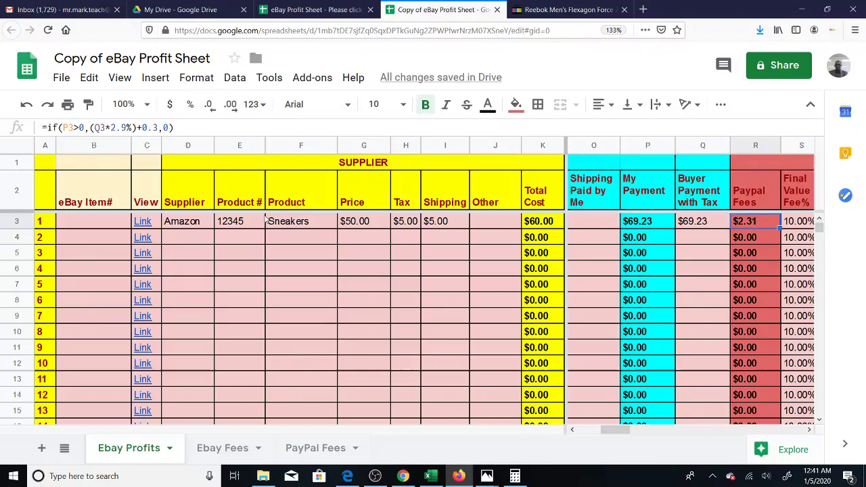
key(Left)
key(Right)
key(Right)
key(Right)
key(Right)
key(Right)
key(Right)
key(Right)
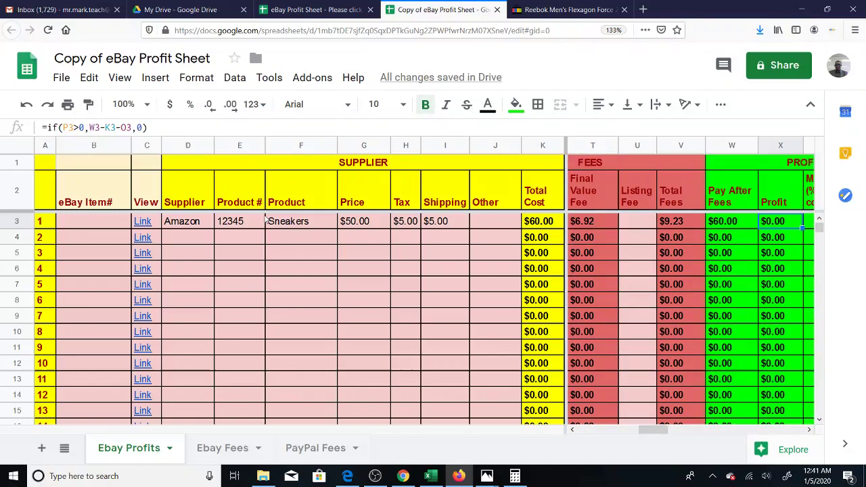
Step: Review item 1's row from Pay After Fees back through the fees and payment fields to the Break Even formula
key(Left)
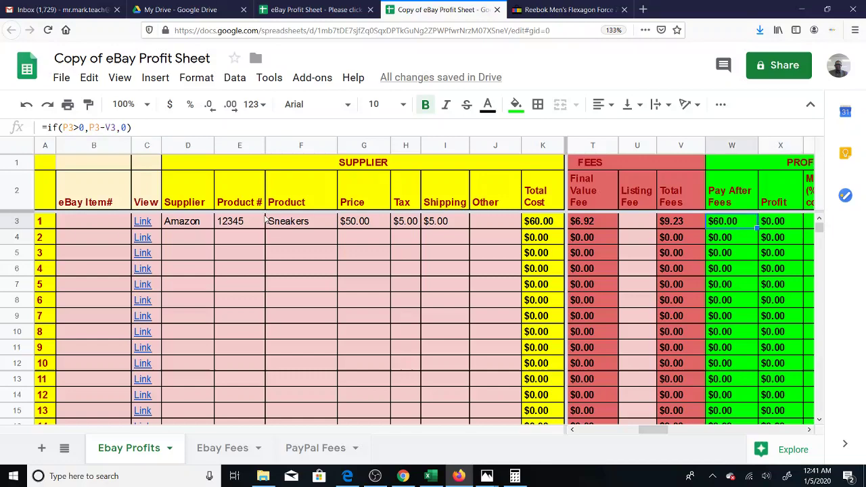
key(Left)
key(Left)
key(Left)
key(Left)
key(Left)
key(Left)
key(Left)
key(Left)
key(Left)
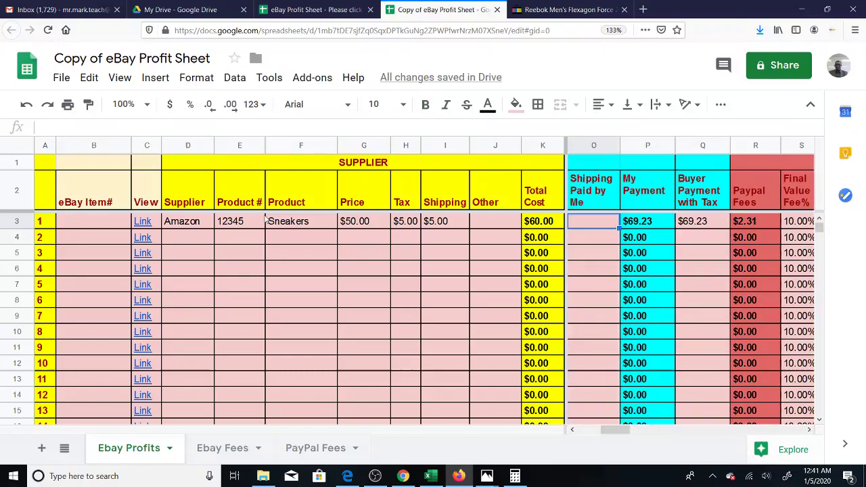
key(Left)
key(Left)
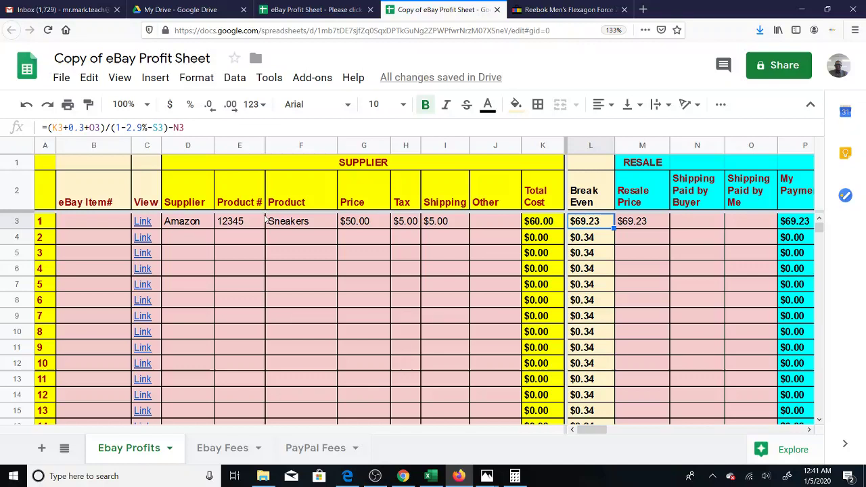
Step: Compare item 1's Buyer Payment with Tax and Resale Price against its Break Even price
key(Right)
key(Right)
key(Right)
key(Right)
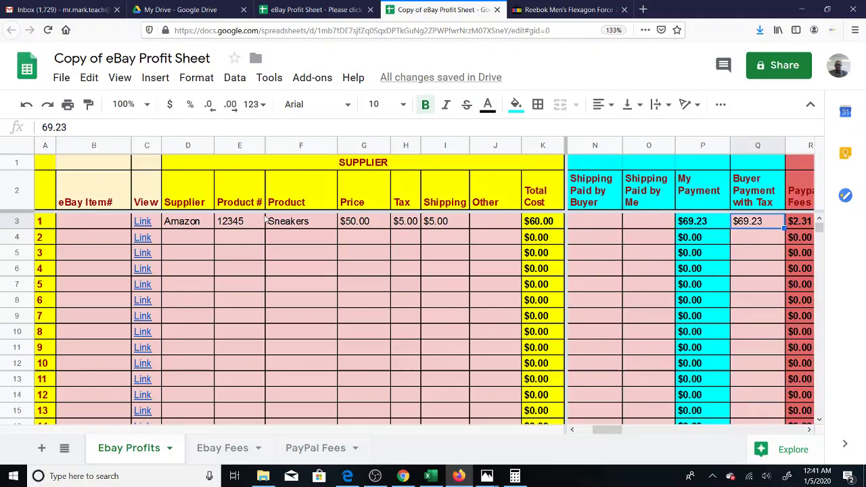
key(Right)
key(Left)
key(Left)
key(Left)
key(Left)
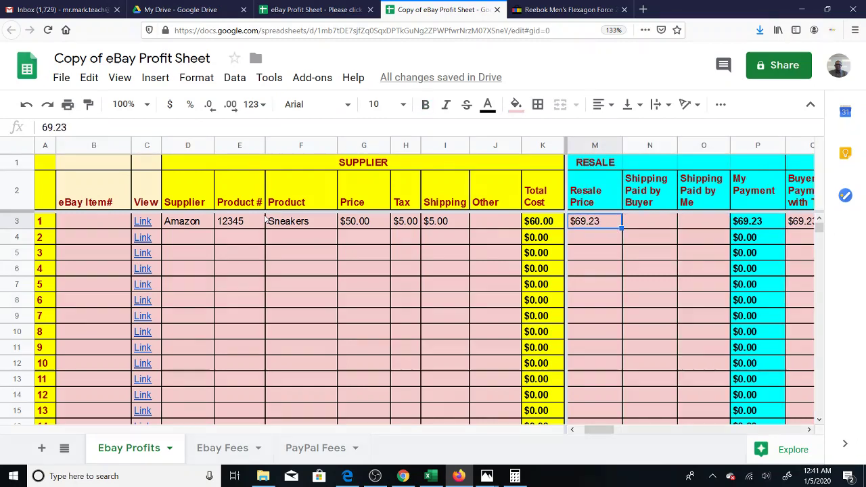
key(Left)
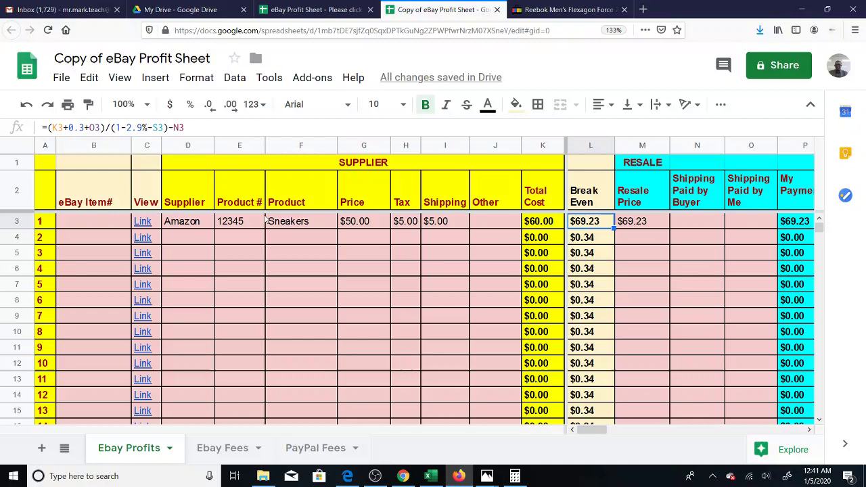
Step: Set item 1's Resale Price to 100
key(Right)
key(Right)
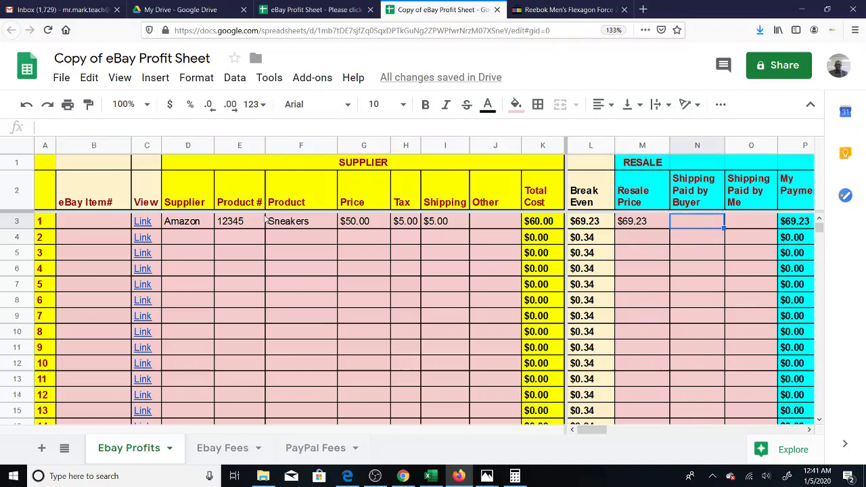
key(Left)
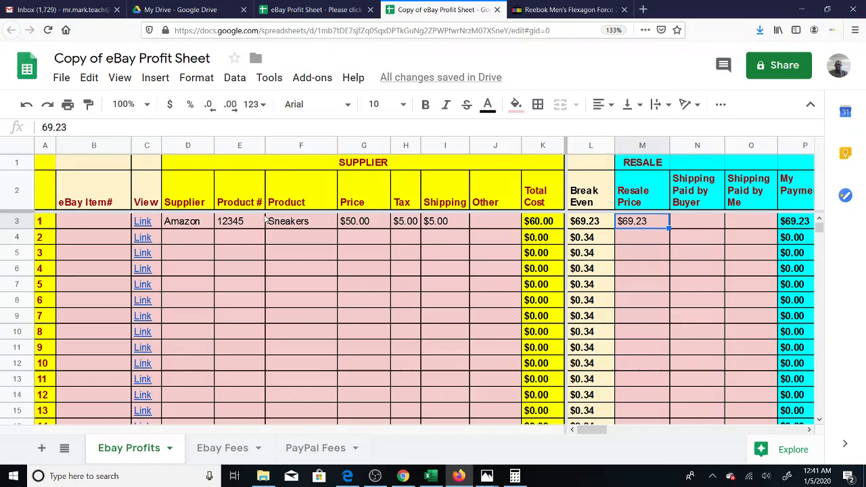
text(7)
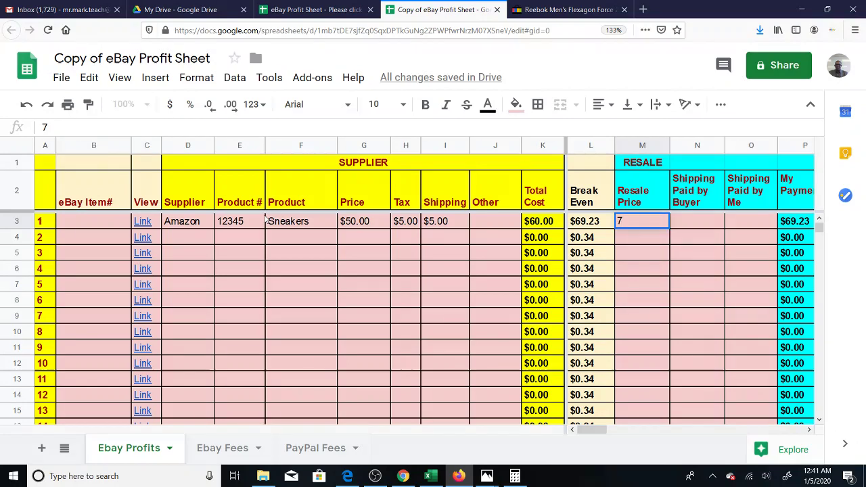
key(BackSpace)
text(00)
key(Return)
key(Up)
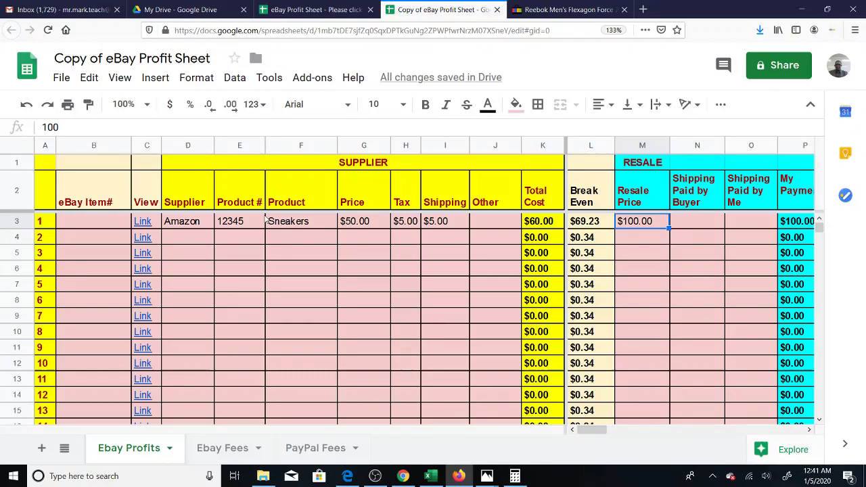
Step: Set item 1's Shipping Paid by Buyer to 5
key(Right)
key(Right)
key(Right)
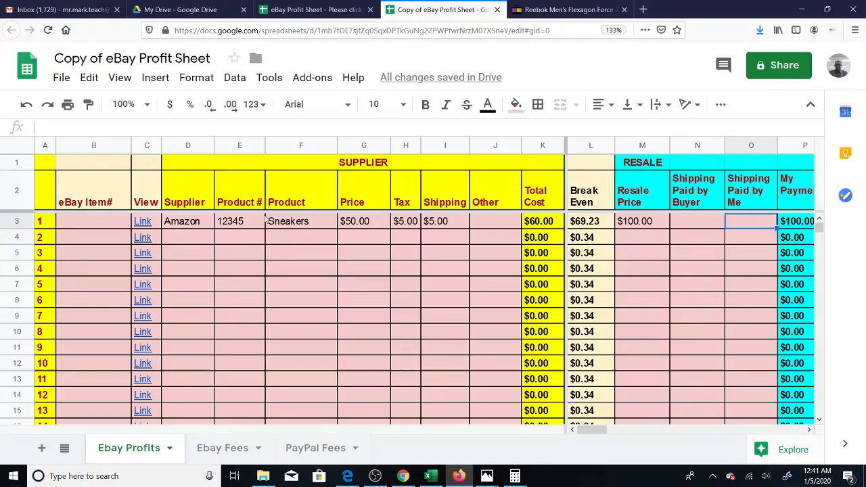
key(Left)
key(Left)
key(Left)
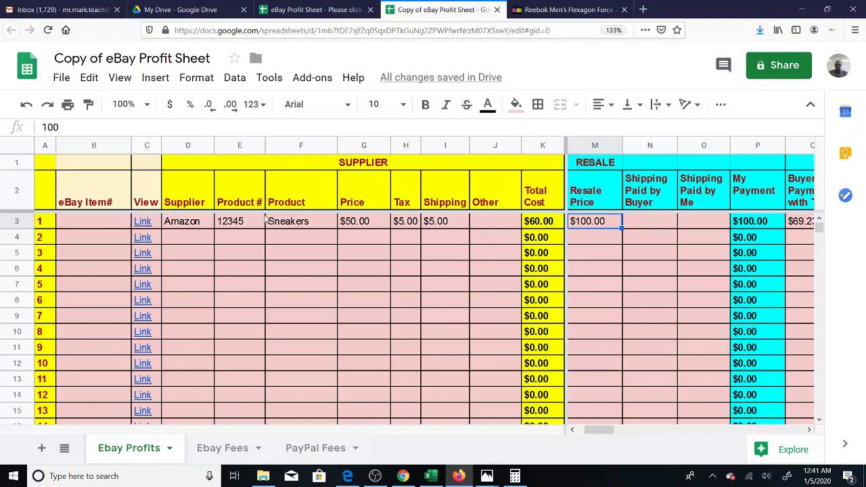
key(Right)
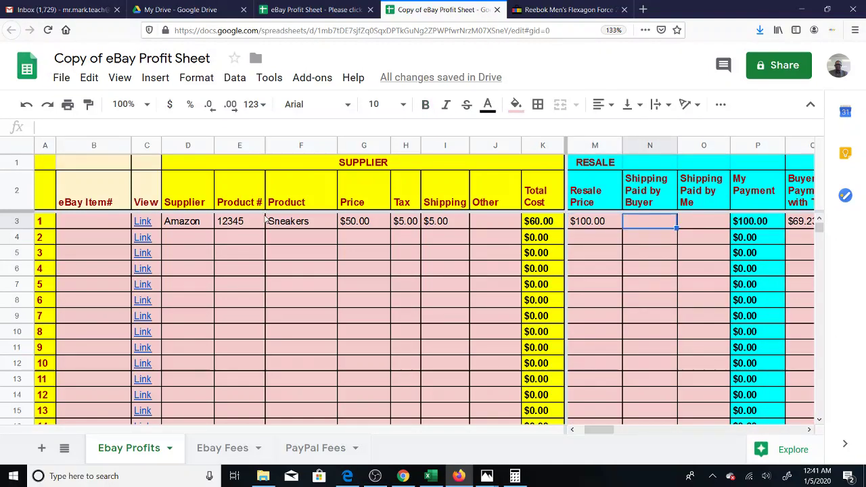
text(5)
key(Return)
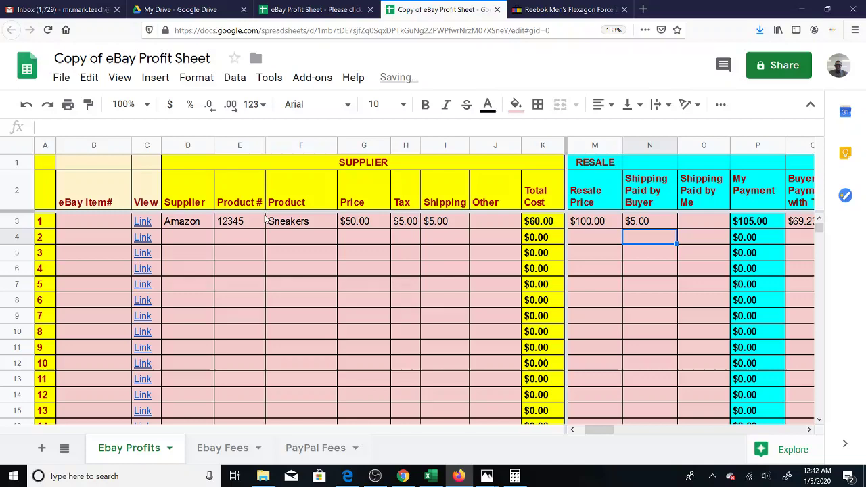
Step: Check item 1's My Payment formula, and view the "eBay Order Examples for Buyer PAyment Tax.png" image in Photos
key(Up)
key(Right)
key(Right)
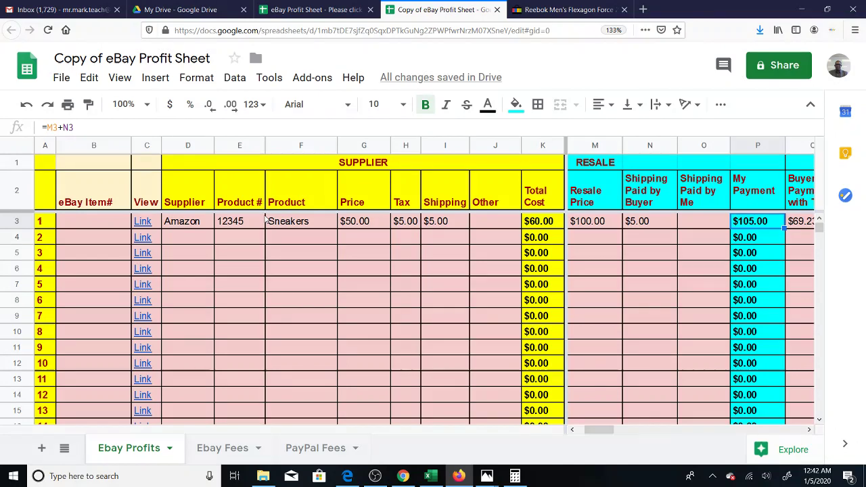
key(Right)
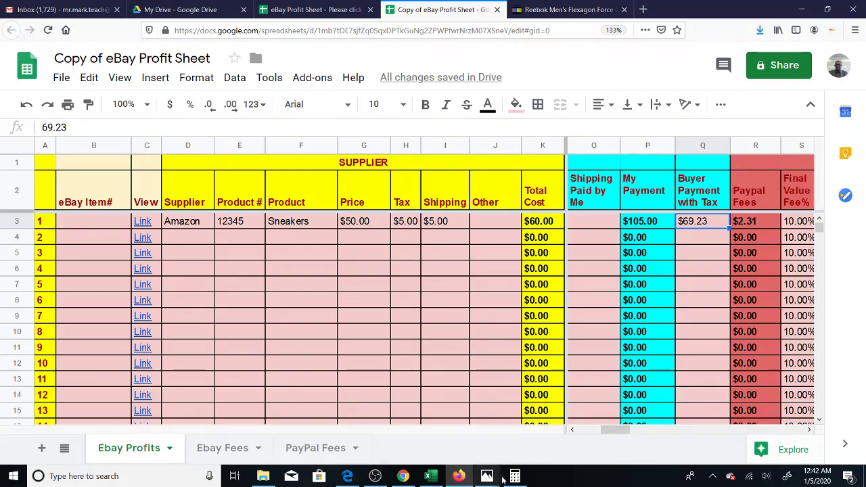
mouse_move(487, 476)
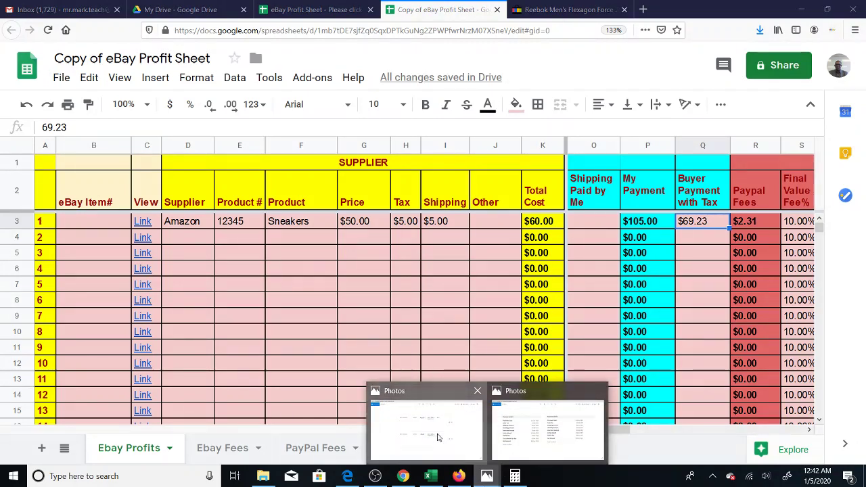
click(462, 462)
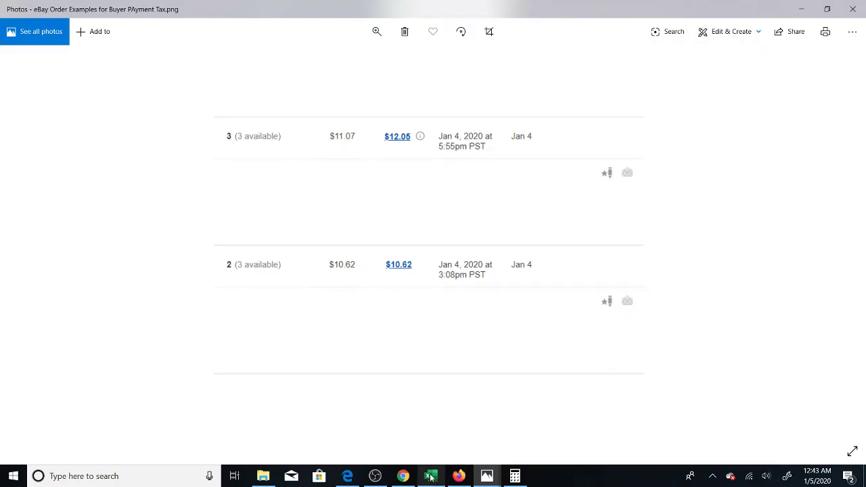
Step: Switch back to the profit sheet in Firefox and set item 1's Buyer Payment with Tax to 110
click(459, 476)
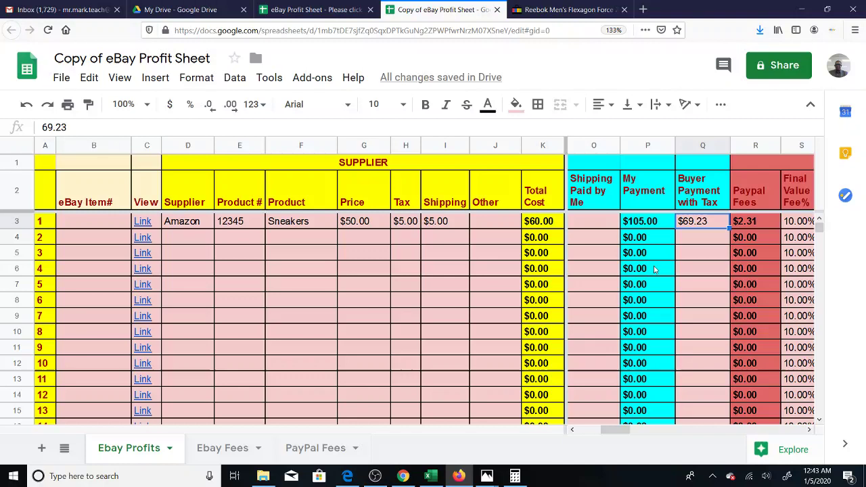
text(1)
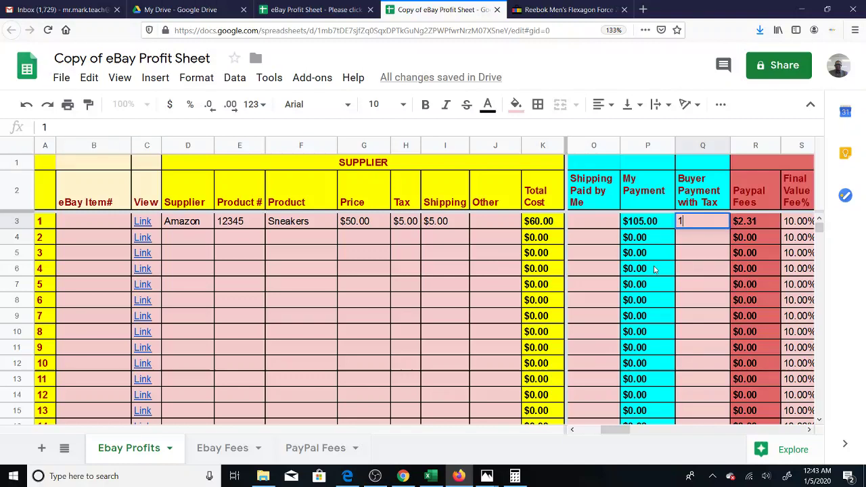
text(10)
key(Return)
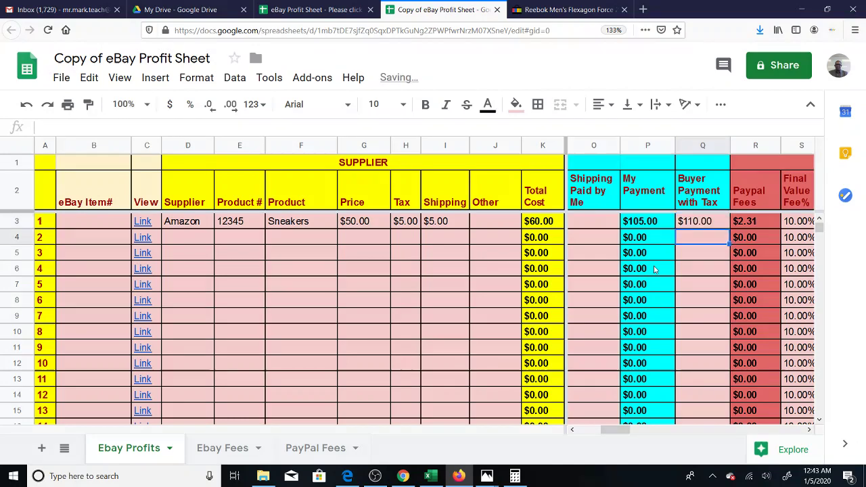
key(Up)
key(Left)
key(Right)
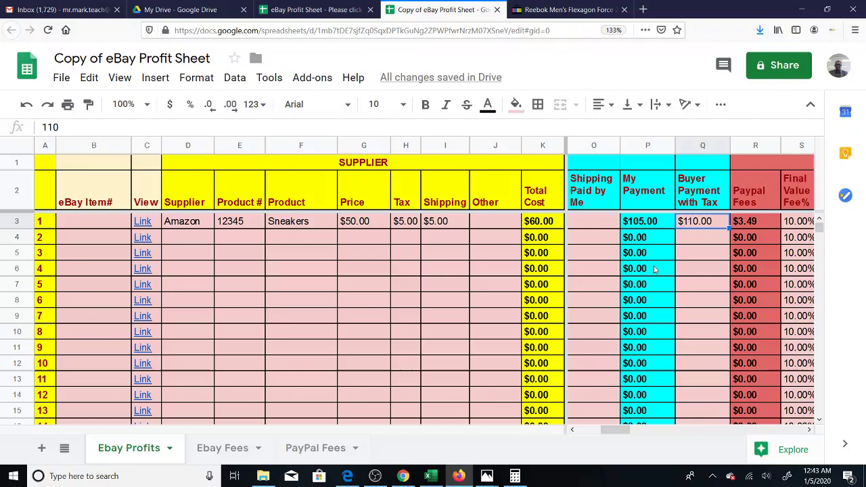
Step: View the eBay order examples image in Photos again and return to the profit sheet in Firefox
mouse_move(486, 475)
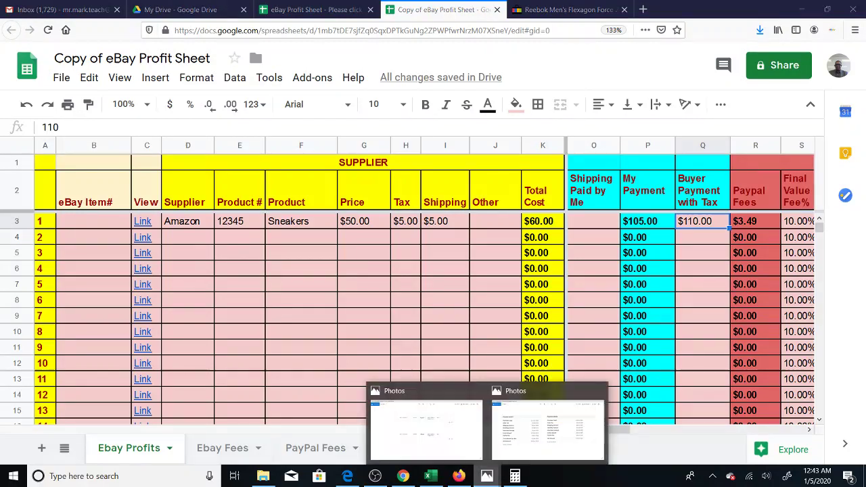
click(452, 449)
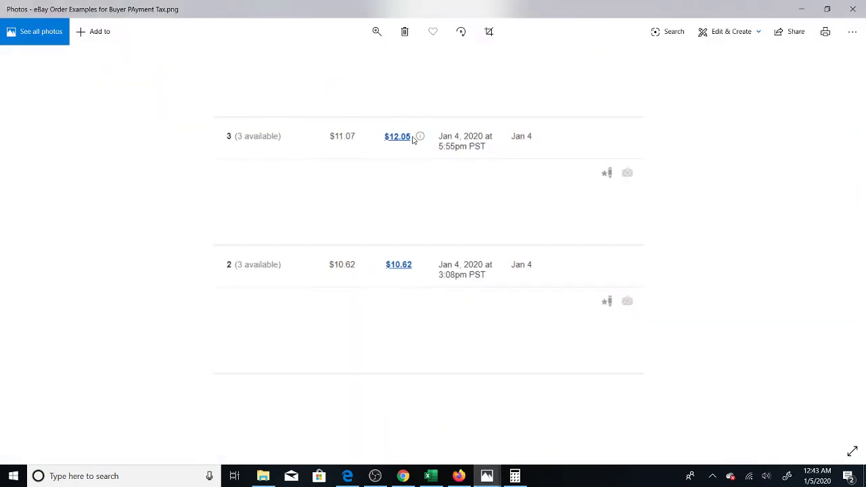
click(430, 476)
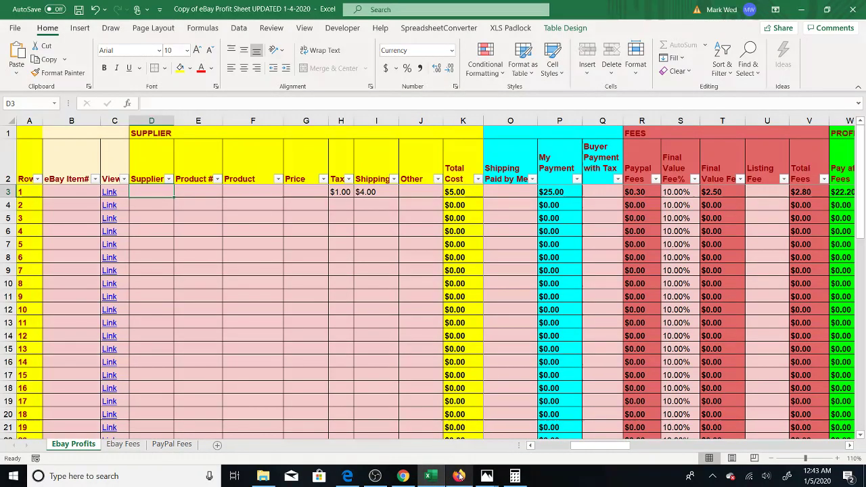
click(459, 476)
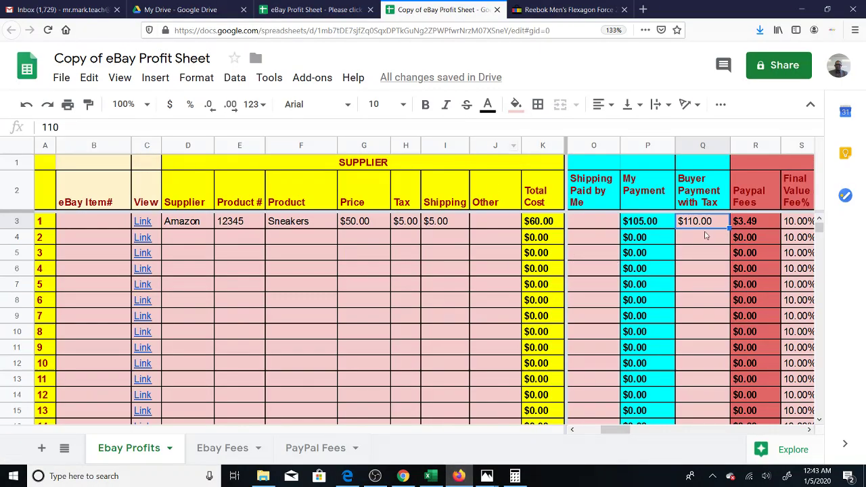
Step: Examine how item 1's PayPal Fees formula uses the Buyer Payment with Tax amount
key(Right)
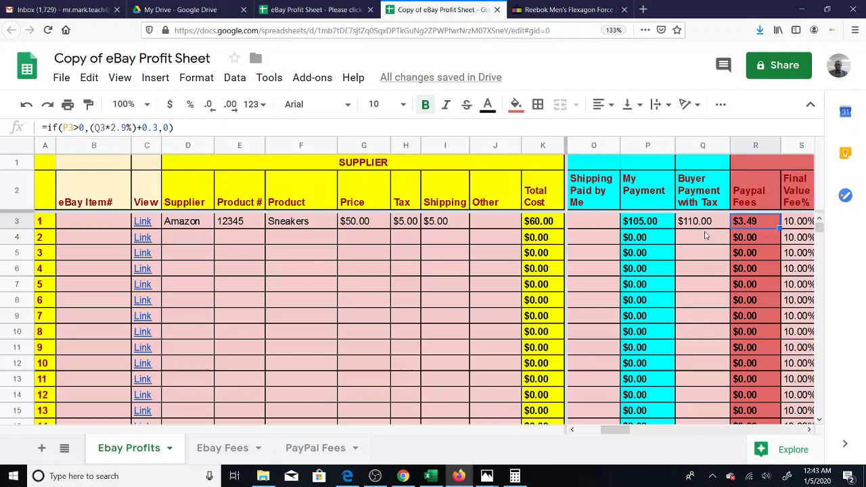
key(Left)
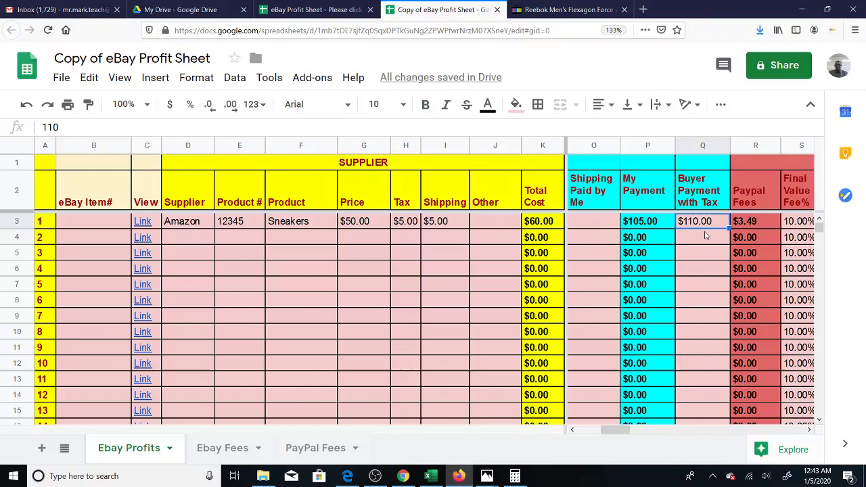
key(Right)
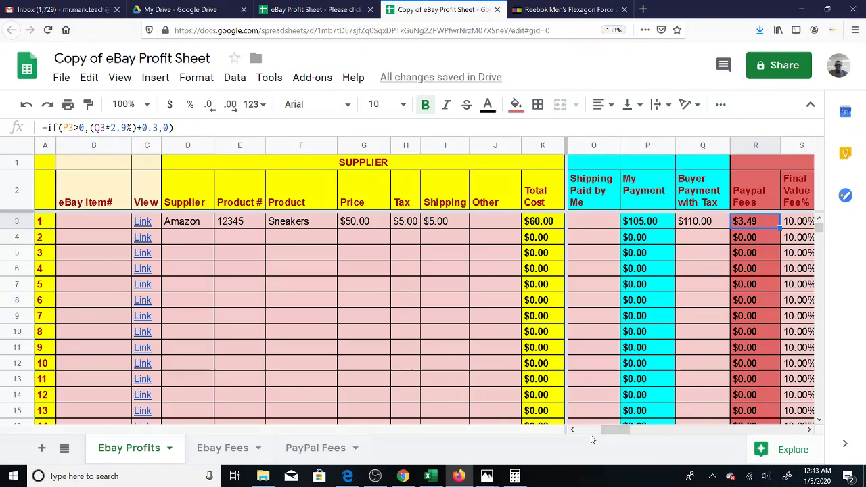
Step: Open Calculator and multiply the 110 buyer payment by the PayPal rate of 0.029
click(515, 475)
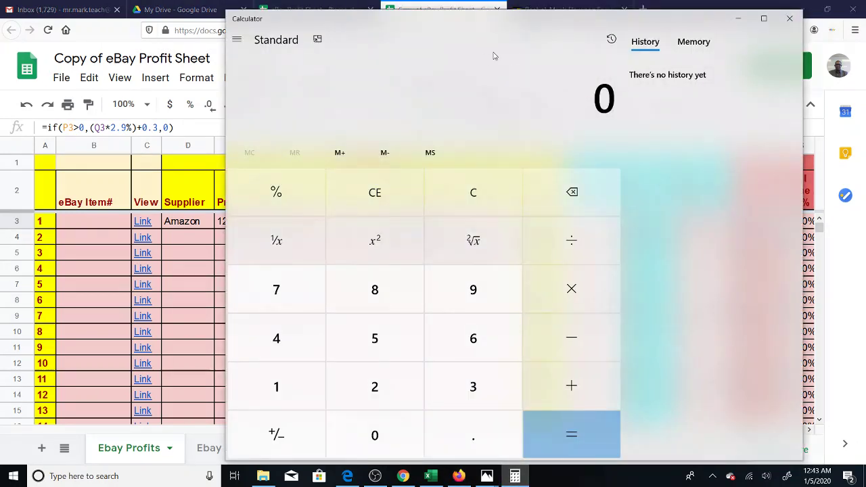
double_click(278, 386)
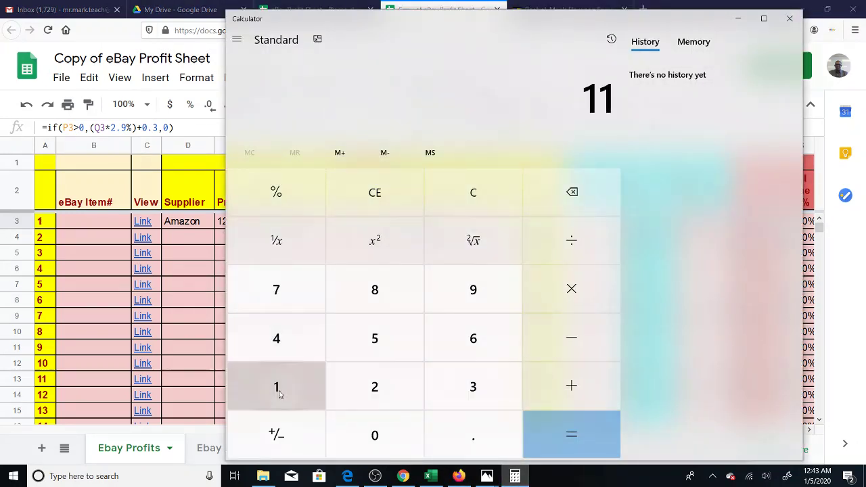
click(378, 426)
click(570, 290)
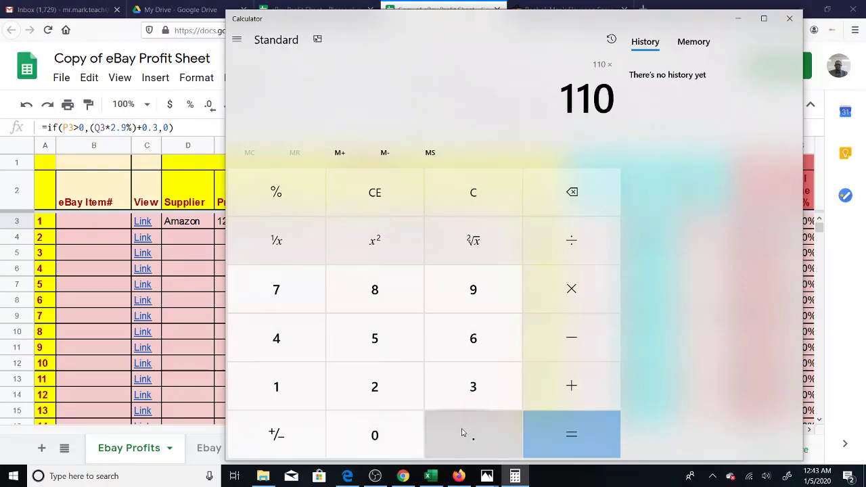
click(476, 445)
click(404, 441)
click(386, 392)
click(469, 290)
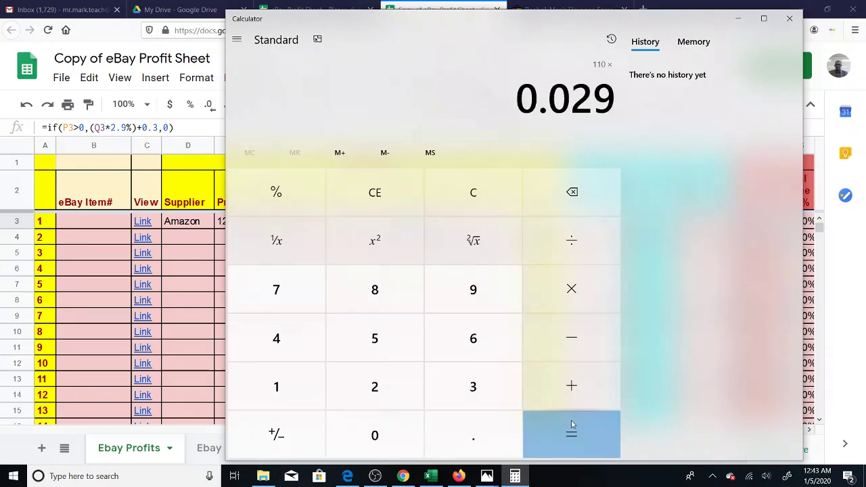
click(562, 448)
Step: Add the 0.30 fixed PayPal fee to the calculated percentage fee
click(567, 389)
click(478, 433)
click(456, 396)
click(385, 435)
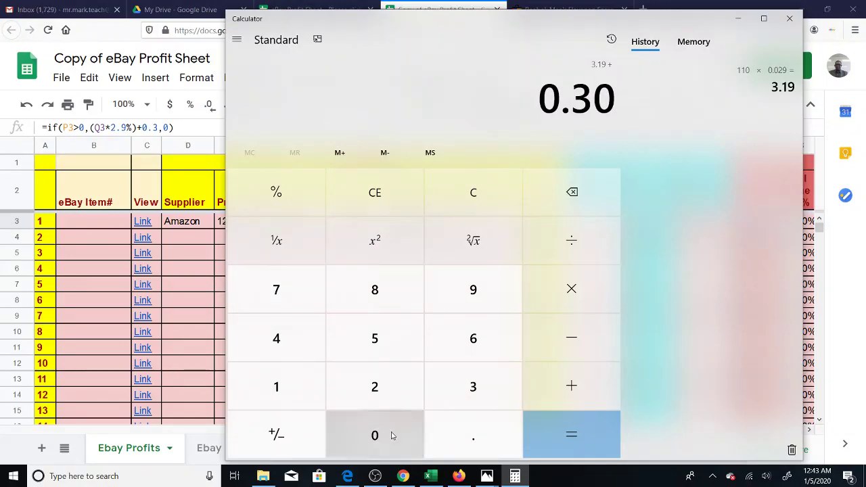
click(573, 433)
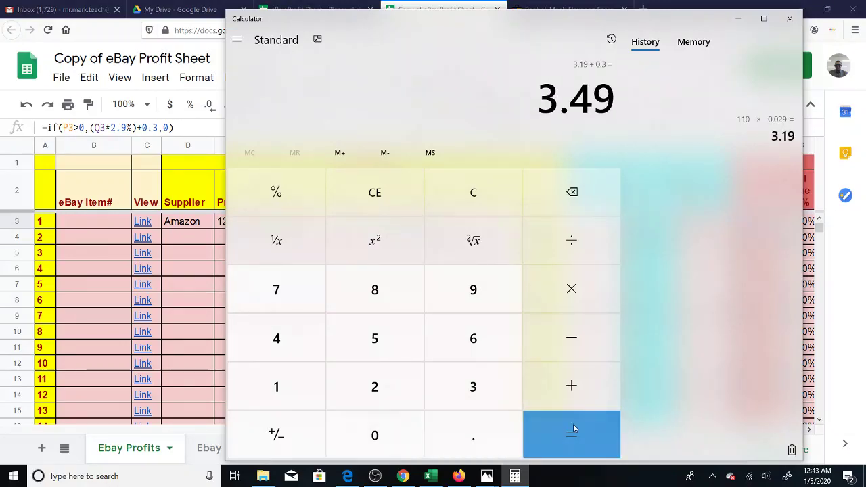
Step: Close Calculator and compare item 1's Final Value Fee% with its Final Value Fee
click(790, 18)
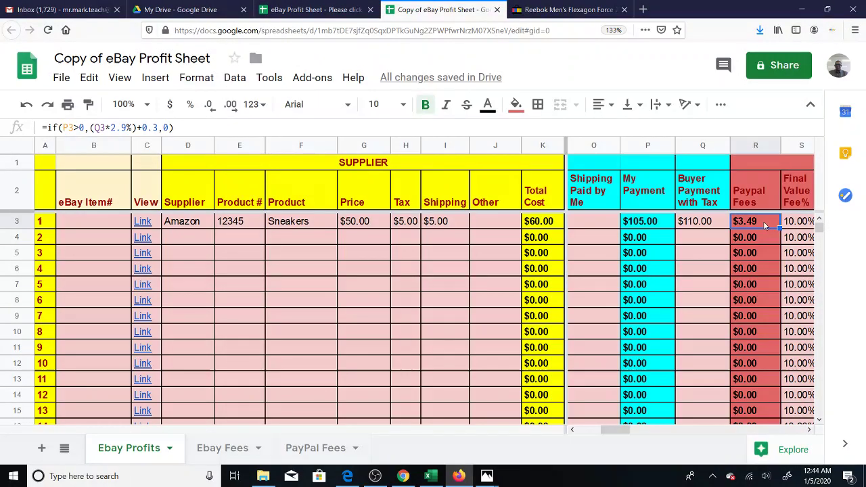
key(Right)
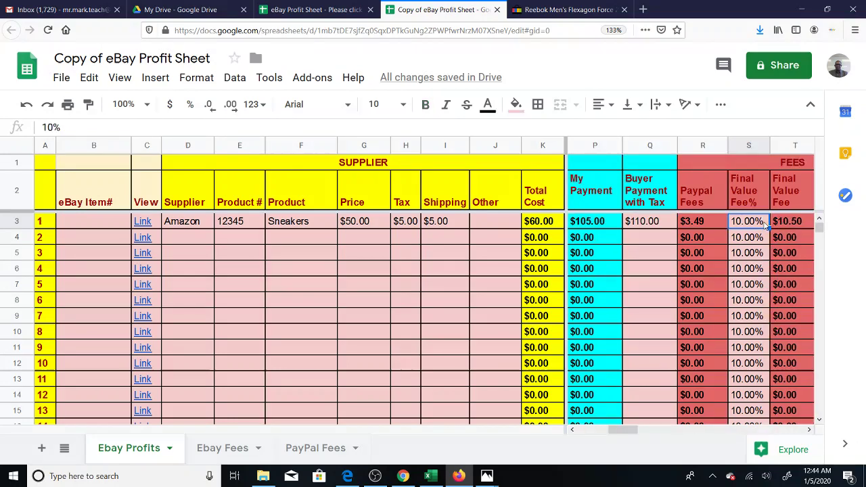
key(Right)
key(Left)
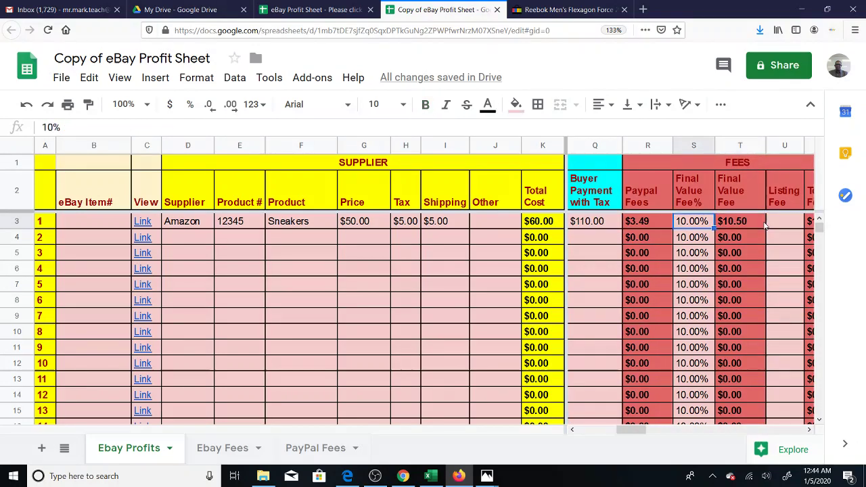
key(Right)
key(Left)
key(Right)
key(Left)
key(Right)
key(Left)
Step: Review the default Final Value Fee% entries down the rows of other items and return to item 1
key(Down)
key(Down)
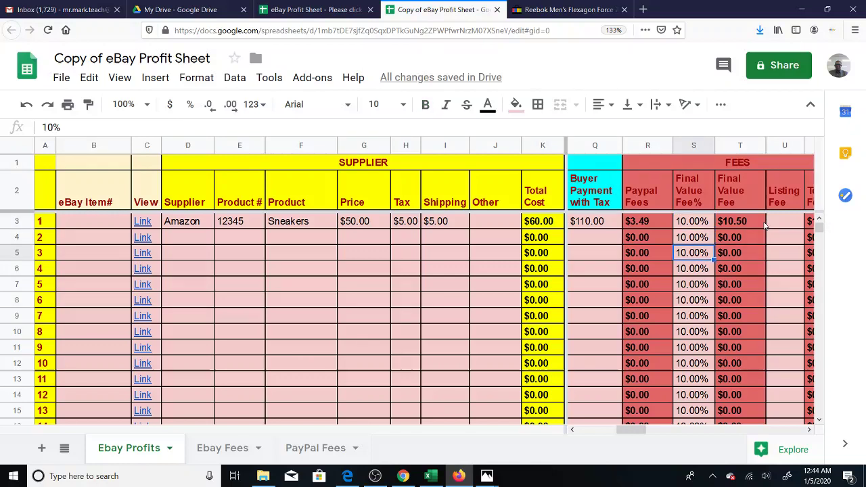
key(Down)
key(Down)
key(Down)
key(Down)
key(Down)
key(Down)
key(Down)
key(Down)
key(Down)
key(Down)
key(Down)
key(Down)
key(Down)
key(Down)
key(Down)
key(Down)
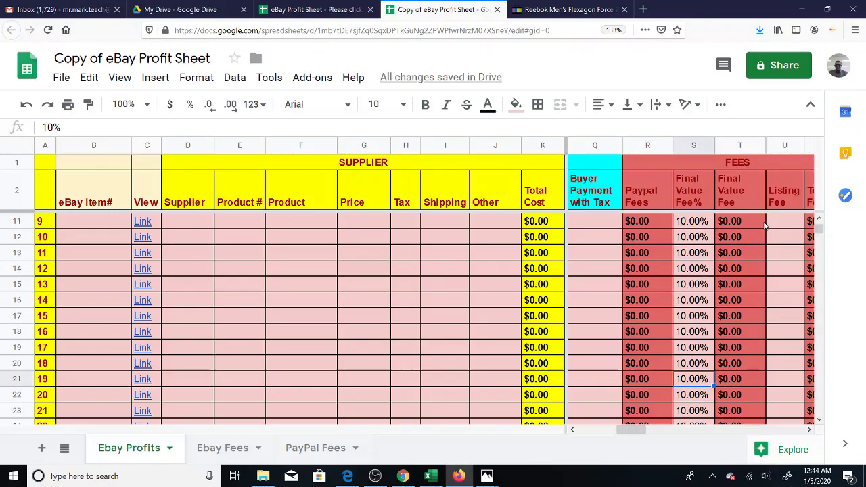
key(Up)
key(Up)
key(Up)
key(Up)
key(Up)
key(Up)
key(Up)
key(Up)
key(Down)
key(Down)
key(Down)
key(Down)
key(Down)
key(Down)
key(Down)
key(Down)
key(Up)
key(Up)
key(Up)
key(Up)
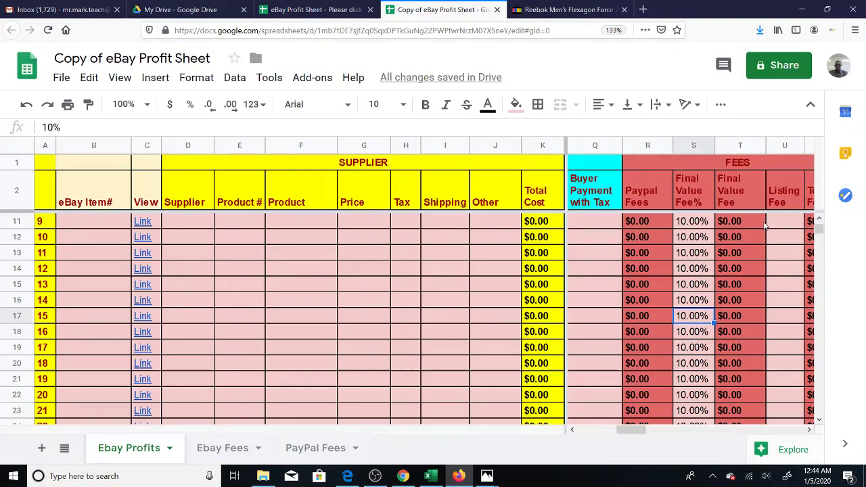
key(Up)
key(Up)
key(Up)
key(Up)
key(Up)
key(Up)
key(Up)
key(Up)
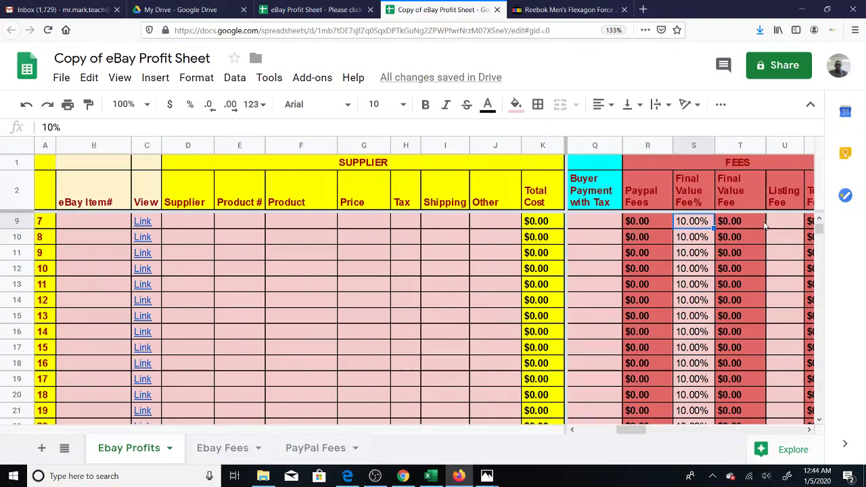
key(Down)
key(Up)
key(Up)
key(Down)
key(Down)
key(Down)
key(Down)
key(Down)
key(Down)
key(Down)
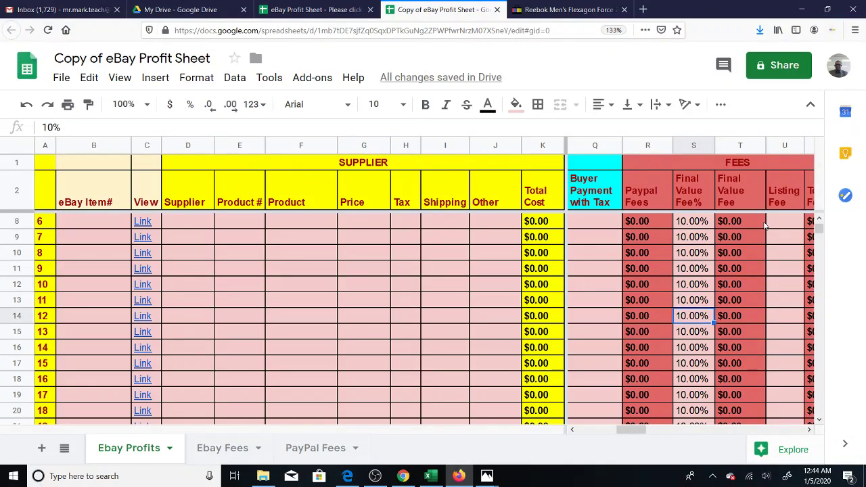
key(Down)
key(Down)
key(Down)
key(Down)
key(Down)
key(Down)
key(Down)
key(Up)
key(Up)
key(Up)
key(Up)
key(Up)
key(Up)
key(Up)
key(Up)
key(Up)
key(Up)
key(Up)
key(Up)
key(Up)
key(Up)
key(Up)
key(Up)
key(Up)
key(Up)
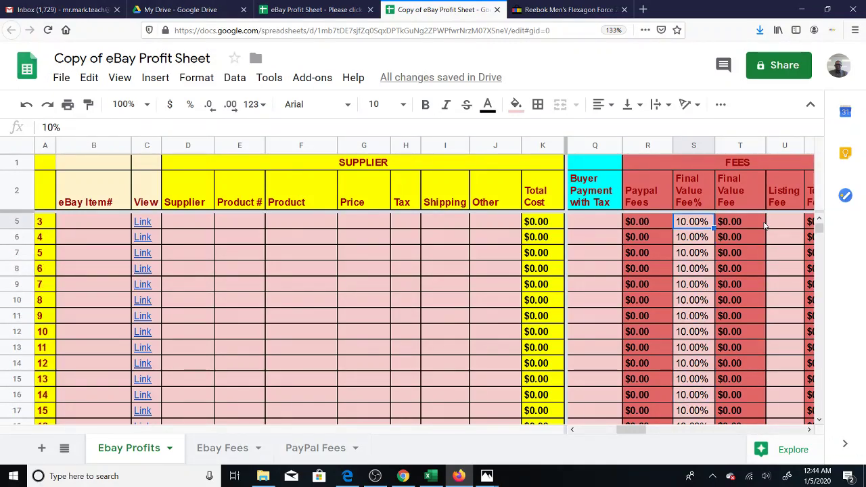
key(Up)
key(Up)
key(Down)
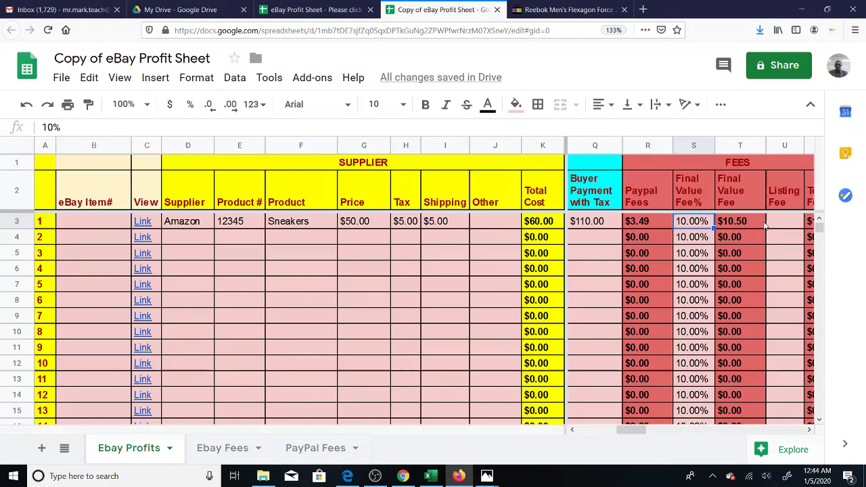
Step: Try a Final Value Fee% of 9.15% for item 1 and restore it to 10%
text(9.15)
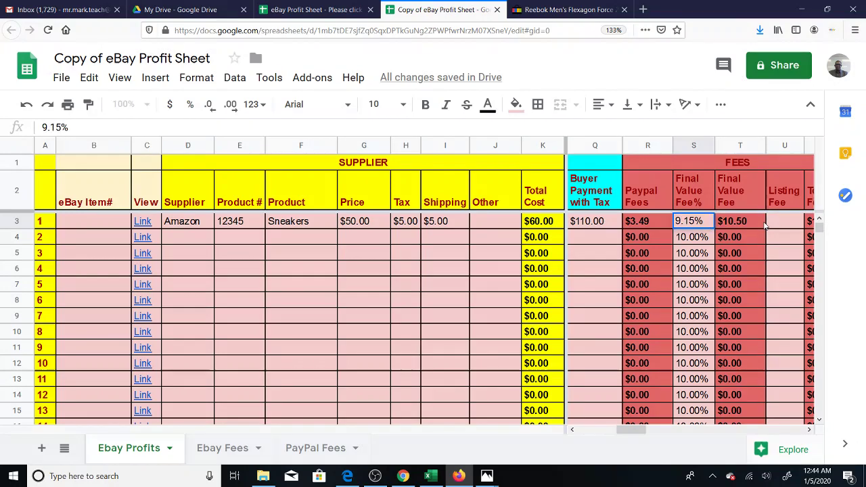
key(Return)
key(Up)
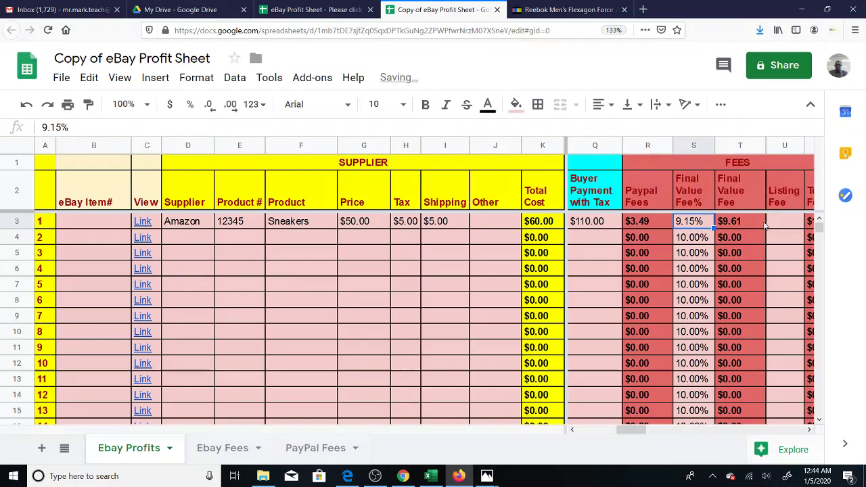
text(10)
key(Return)
Step: Examine item 1's Final Value Fee formula and the neighbouring Listing Fee entry
click(765, 226)
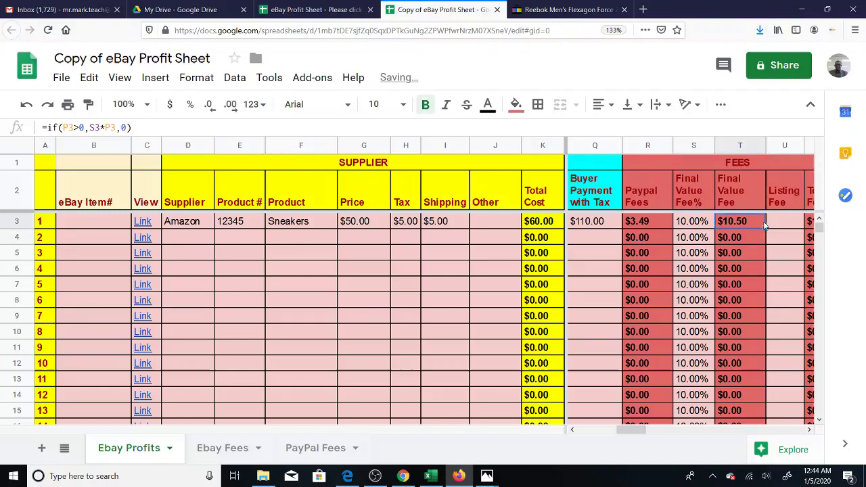
key(Right)
key(Left)
key(Right)
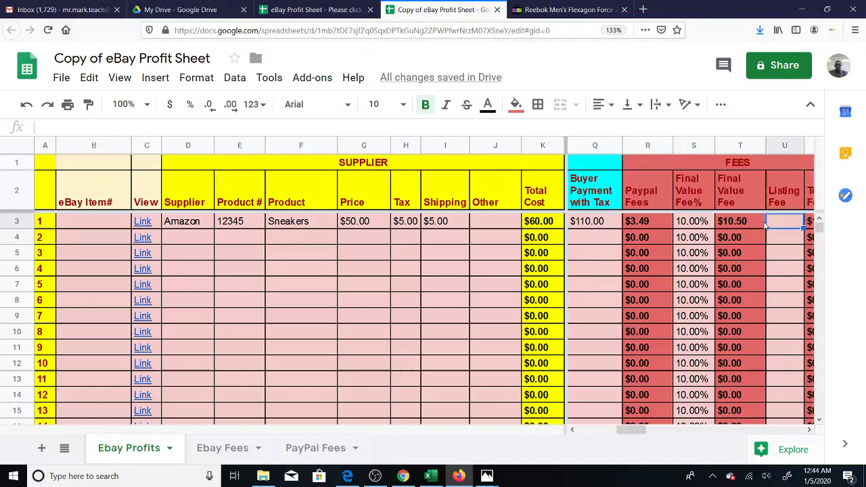
key(Right)
key(Left)
key(Right)
key(Left)
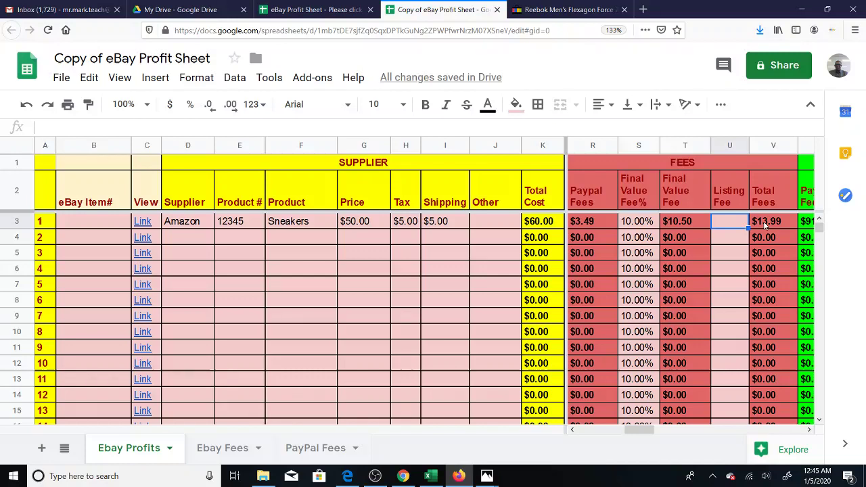
Step: Review the Listing Fee column for several items and compare item 1's Listing Fee with its Total Fees
key(Down)
key(Down)
key(Down)
key(Down)
key(Down)
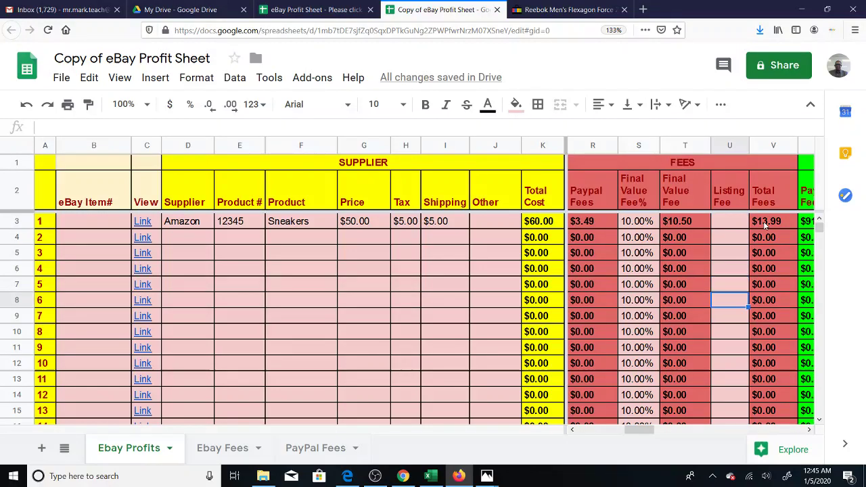
key(Up)
key(Up)
key(Up)
key(Up)
key(Up)
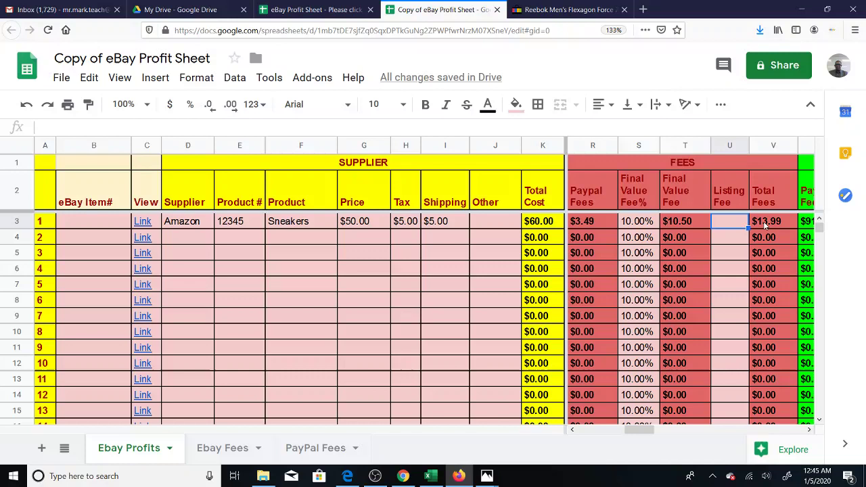
key(Right)
key(Left)
key(Right)
key(Left)
Step: Examine how item 1's Total Fees formula combines the PayPal, final value and listing fees
click(763, 221)
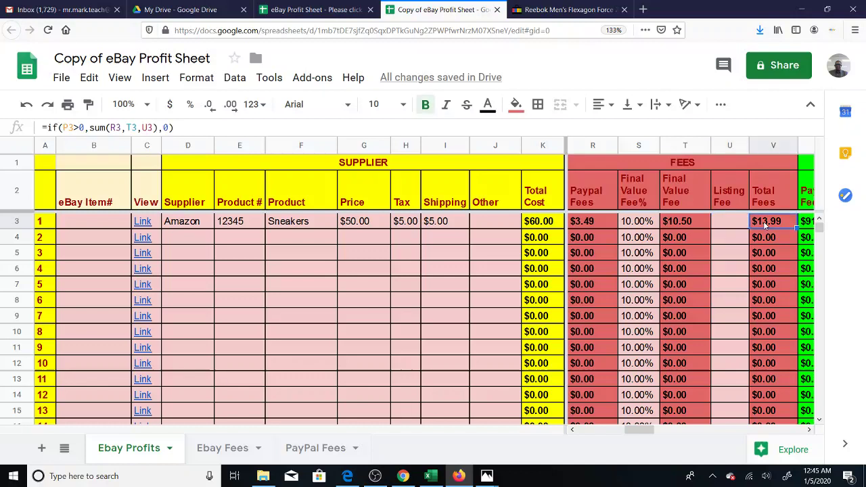
key(Left)
key(Right)
key(Right)
key(Left)
key(Left)
key(Right)
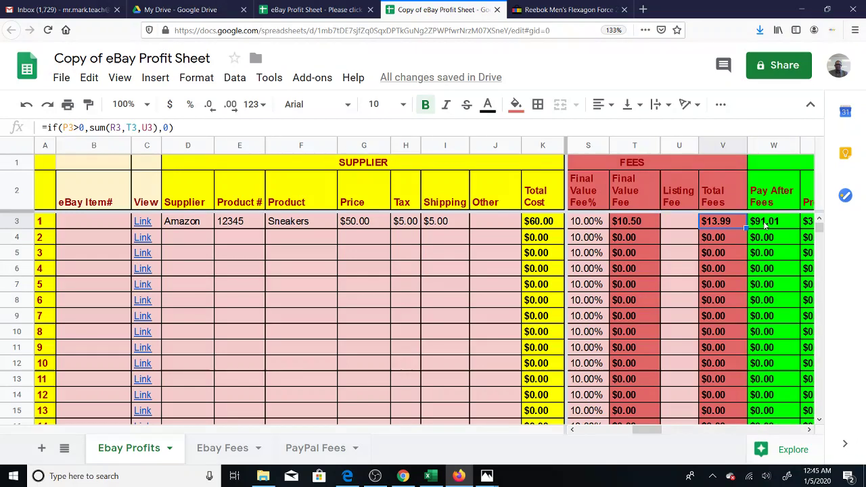
key(Left)
key(Left)
key(Left)
key(Left)
key(Right)
key(Right)
key(Left)
key(Left)
Step: Examine item 1's Pay After Fees, Profit and Markup (% of cost) formulas
key(Right)
key(Right)
key(Right)
key(Right)
key(Right)
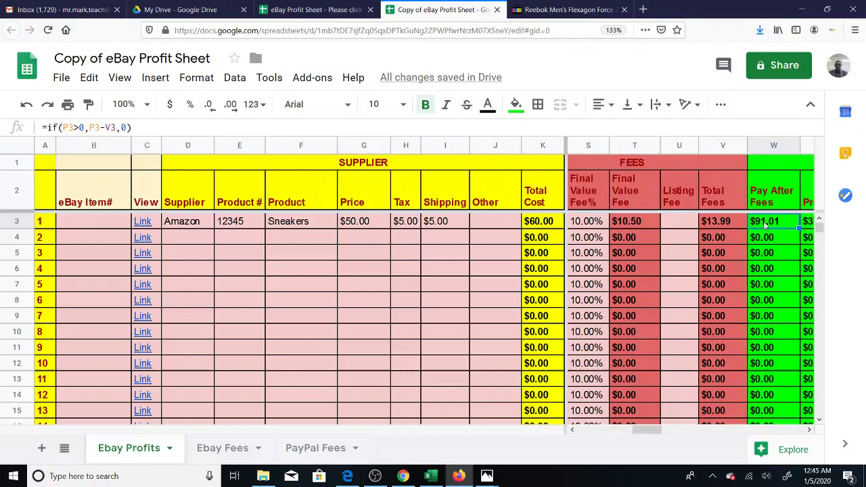
key(Left)
key(Right)
key(Right)
key(Right)
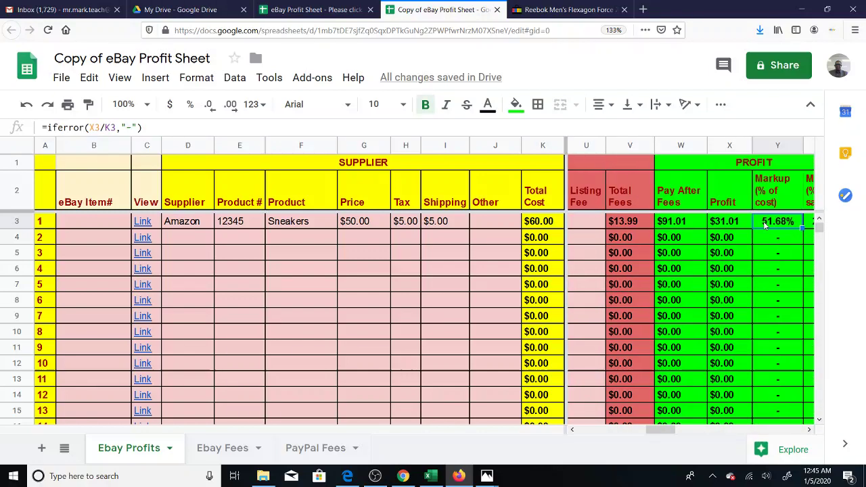
key(Left)
key(Left)
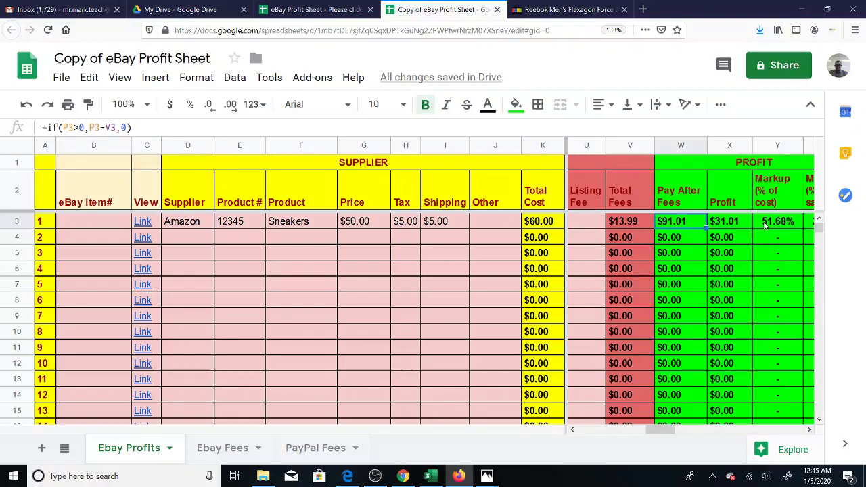
Step: Go back to item 1's payment columns and compare My Payment with Buyer Payment with Tax
key(Left)
key(Left)
key(Left)
key(Left)
key(Left)
key(Left)
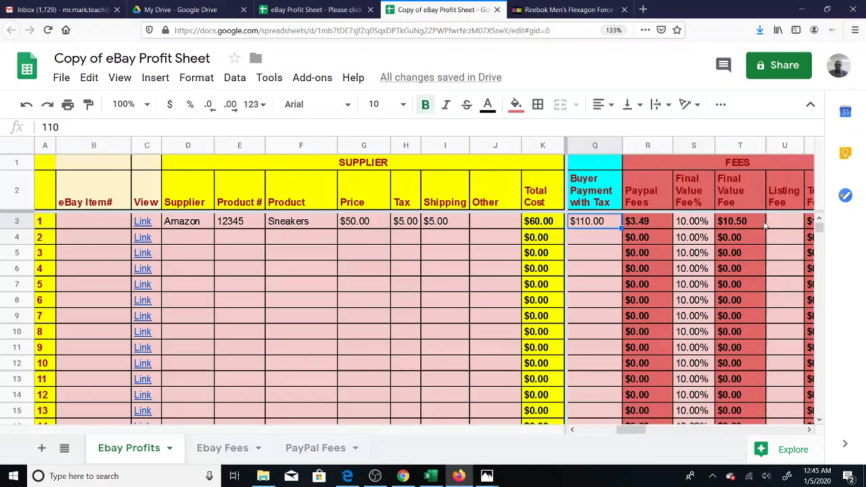
key(Left)
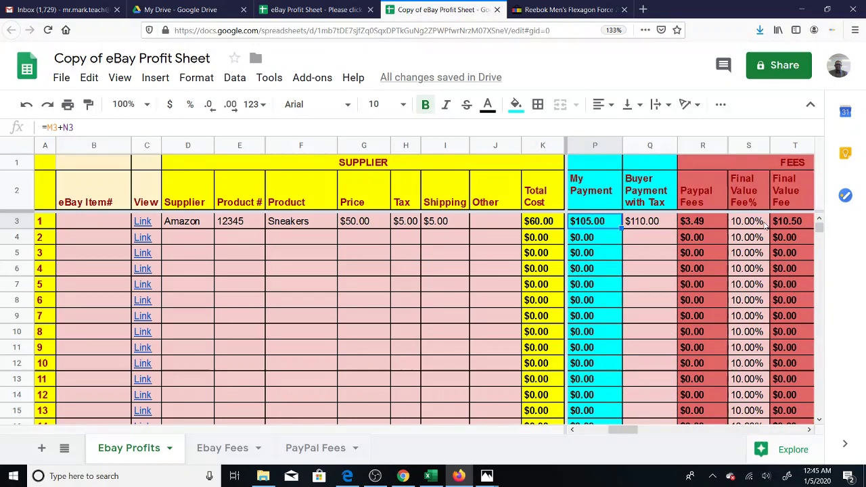
key(Right)
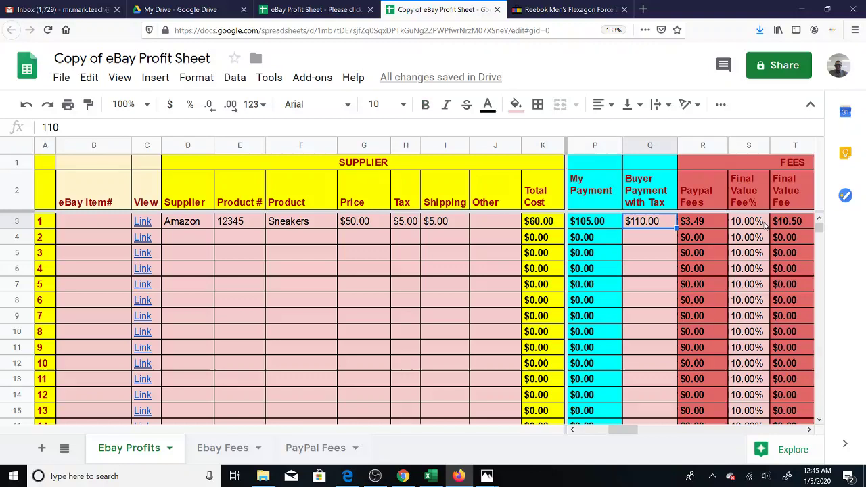
key(Left)
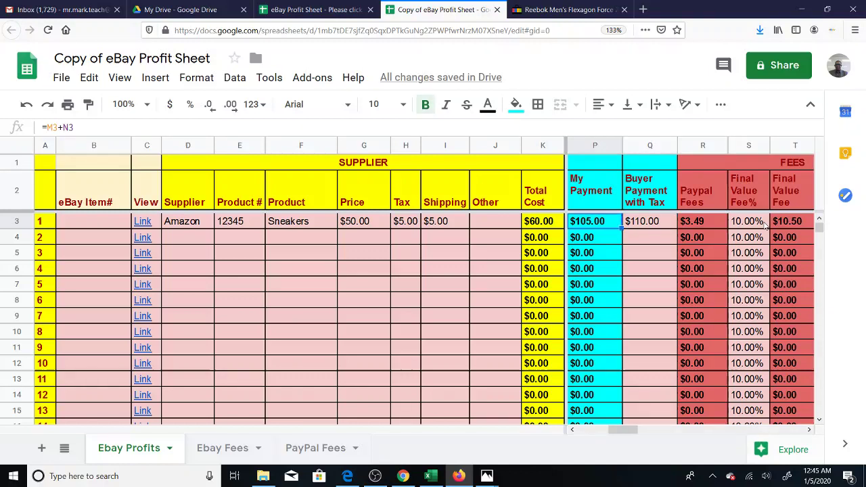
Step: Trace item 1 from My Payment and Buyer Payment with Tax through its Paypal Fees, Total Fees and Pay After Fees formulas
key(Right)
key(Right)
key(Left)
key(Left)
key(Right)
key(Right)
key(Right)
key(Right)
key(Right)
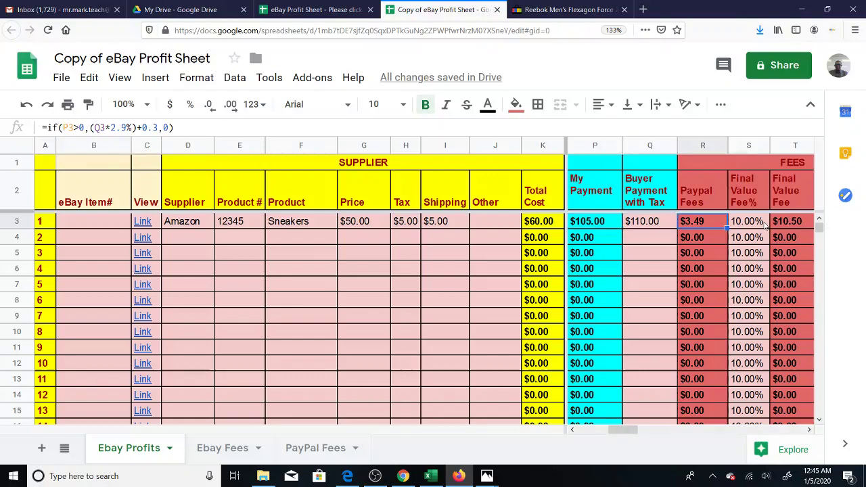
key(Right)
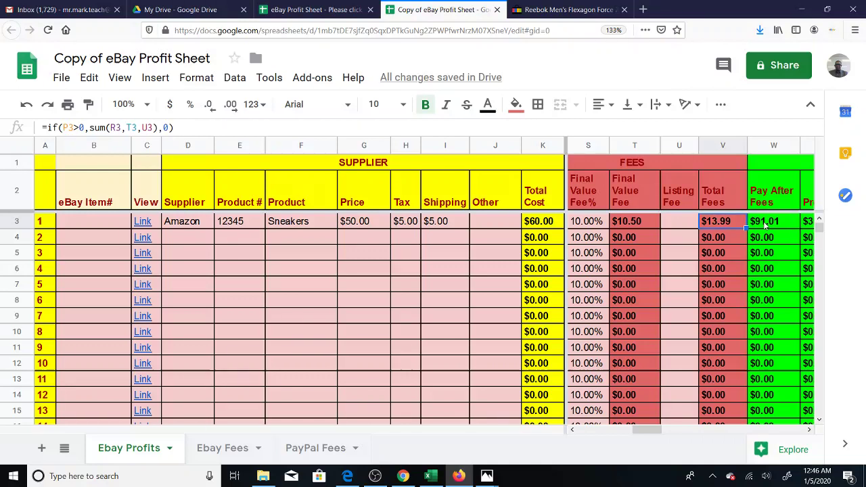
key(Right)
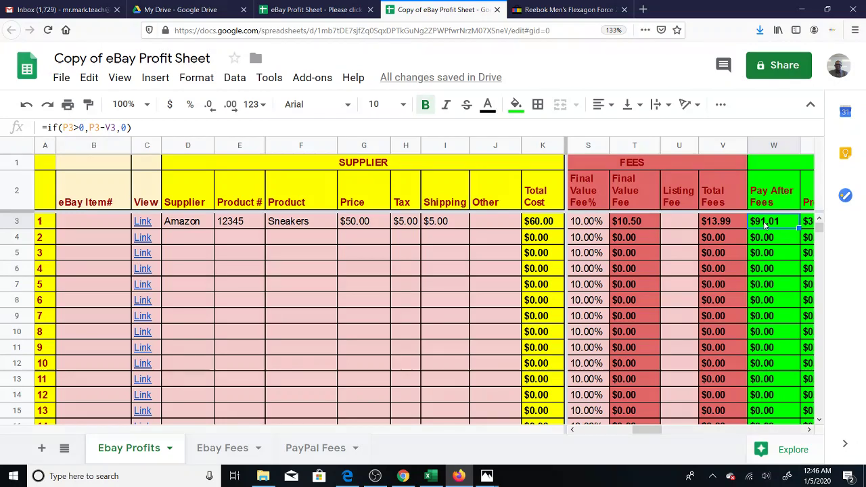
Step: Examine item 1's Markup (% of cost) formula and compare its Profit formula with Pay After Fees
key(Right)
key(Right)
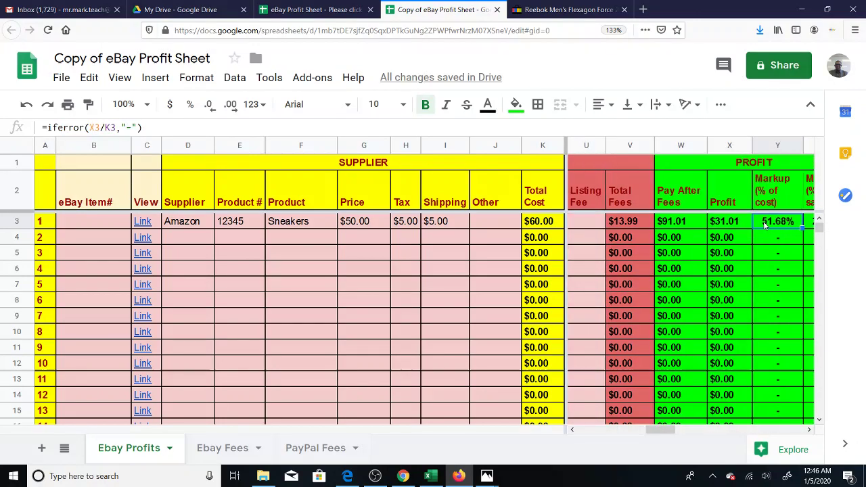
key(Left)
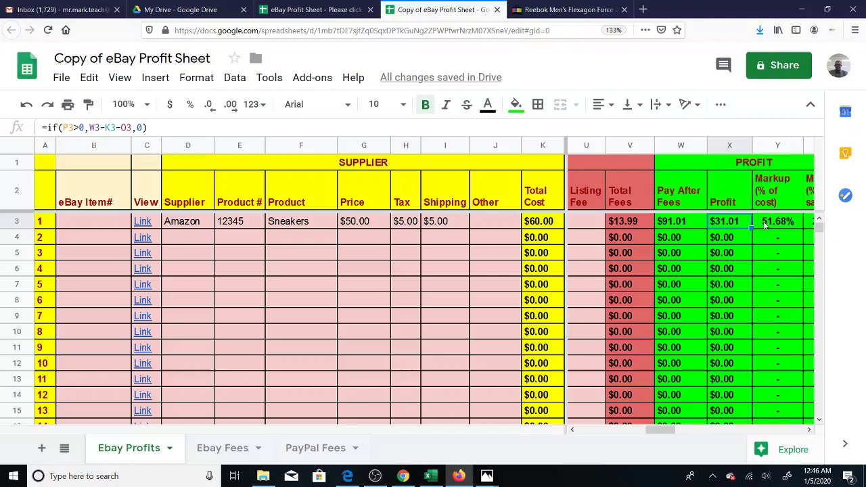
key(Left)
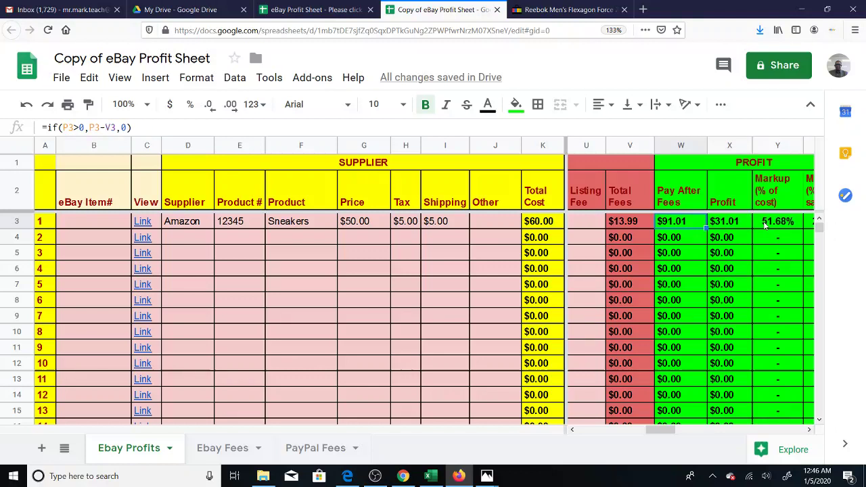
key(Right)
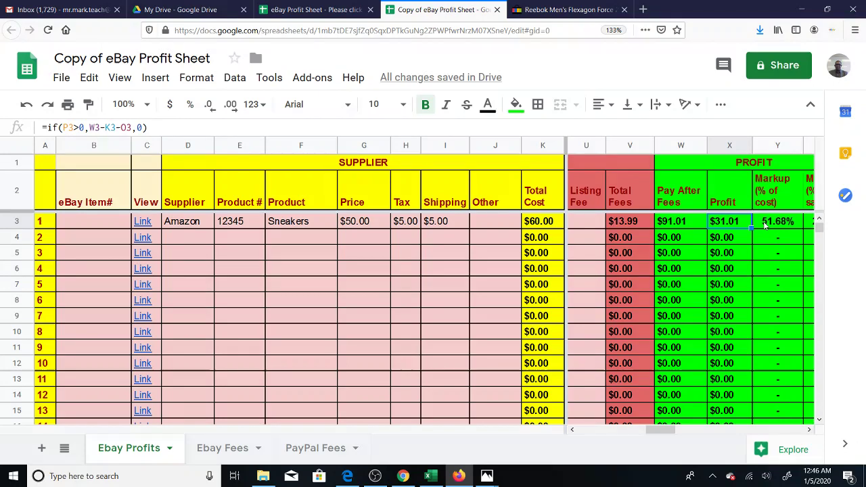
key(Left)
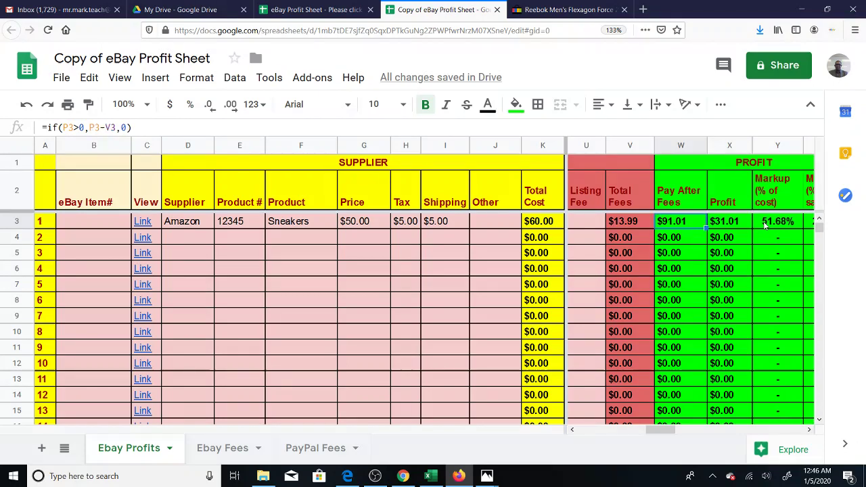
key(Left)
key(Right)
key(Right)
Step: Go back across item 1's row to examine its Break Even and Total Cost formulas
key(Left)
key(Left)
key(Left)
key(Left)
key(Left)
key(Left)
key(Left)
key(Left)
key(Left)
key(Left)
key(Left)
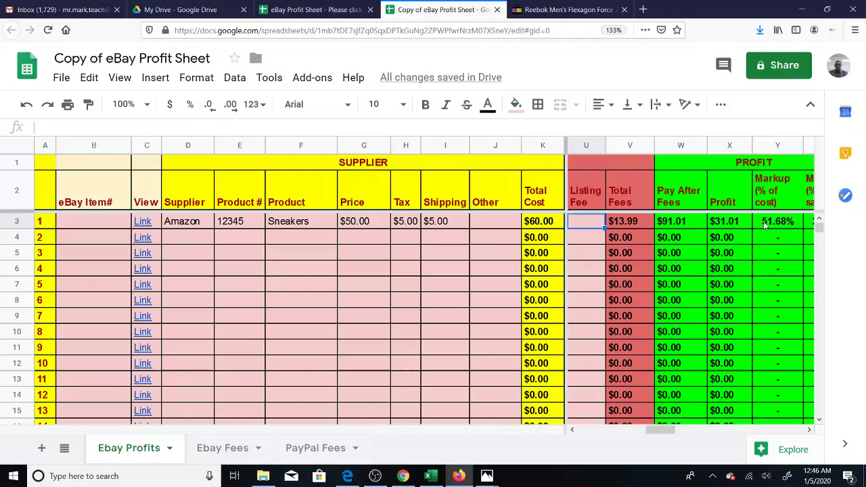
key(Left)
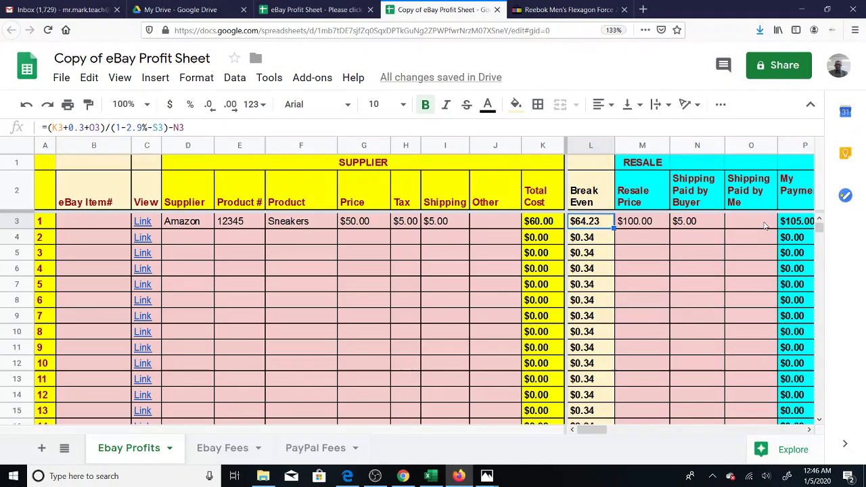
key(Left)
key(Left)
key(Right)
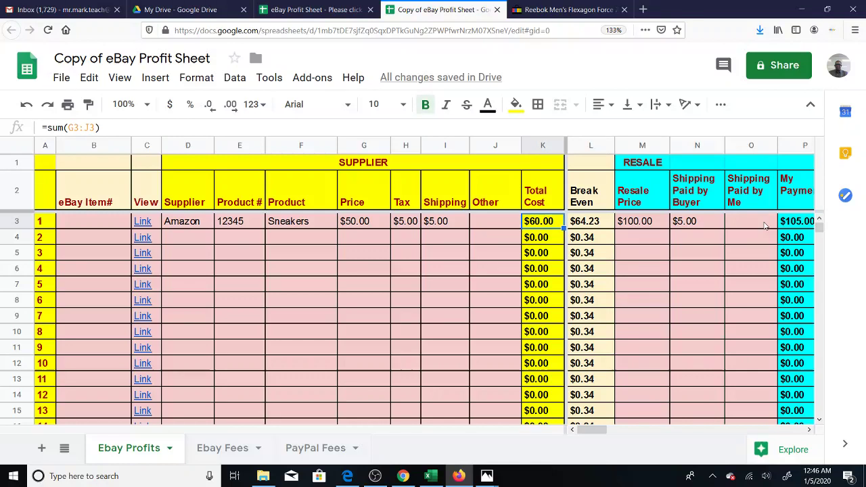
Step: Review item 1's resale and Shipping Paid by Me cells, continuing through the fees to its Profit formula
key(Right)
key(Right)
key(Right)
key(Right)
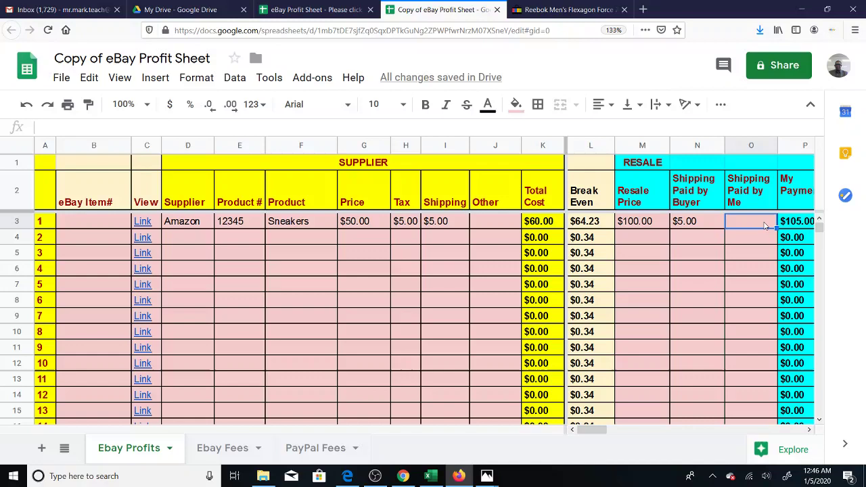
key(Right)
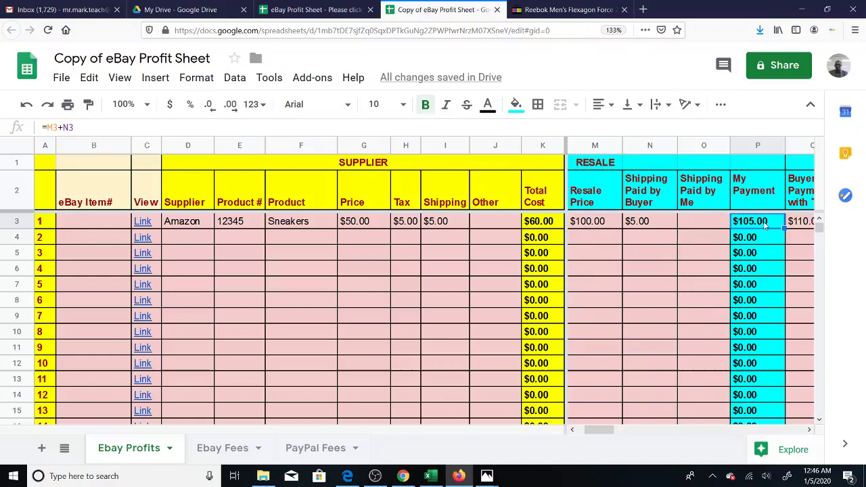
key(Right)
key(Right)
key(Right)
key(Right)
key(Right)
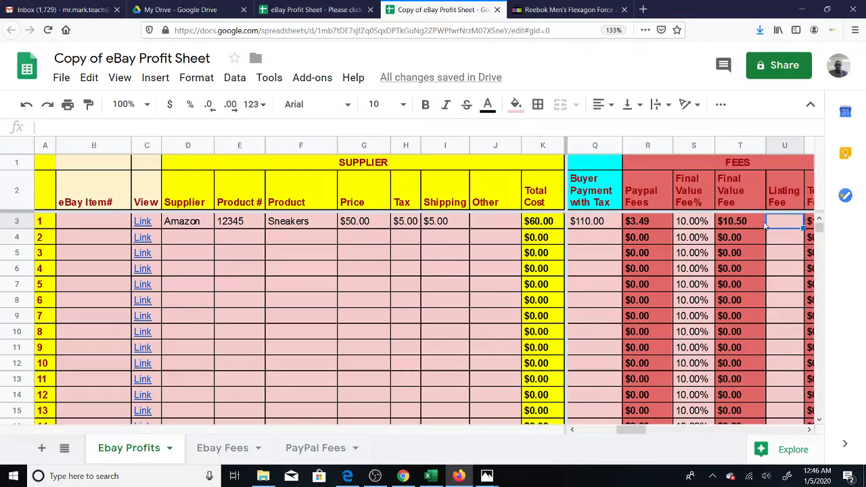
key(Right)
key(Right)
key(Right)
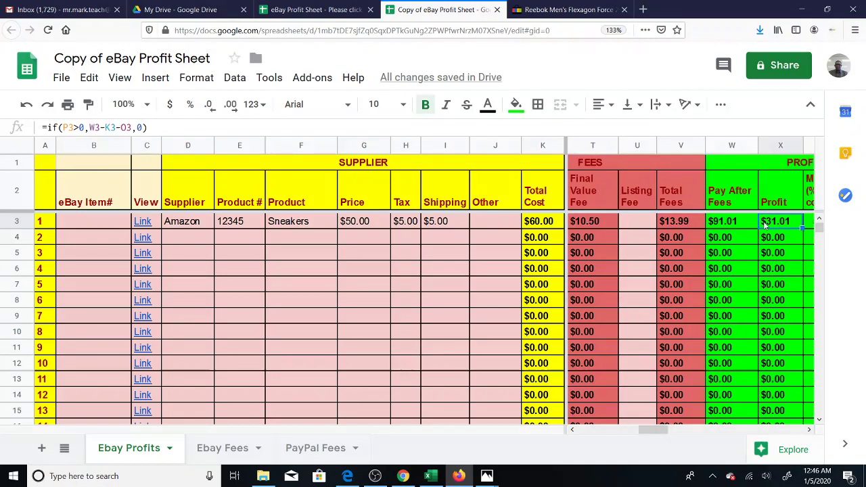
key(Right)
Step: Set item 1's Shipping Paid by Me to 5
key(Left)
key(Left)
key(Left)
key(Left)
key(Left)
key(Left)
key(Left)
key(Left)
key(Left)
key(Left)
key(Left)
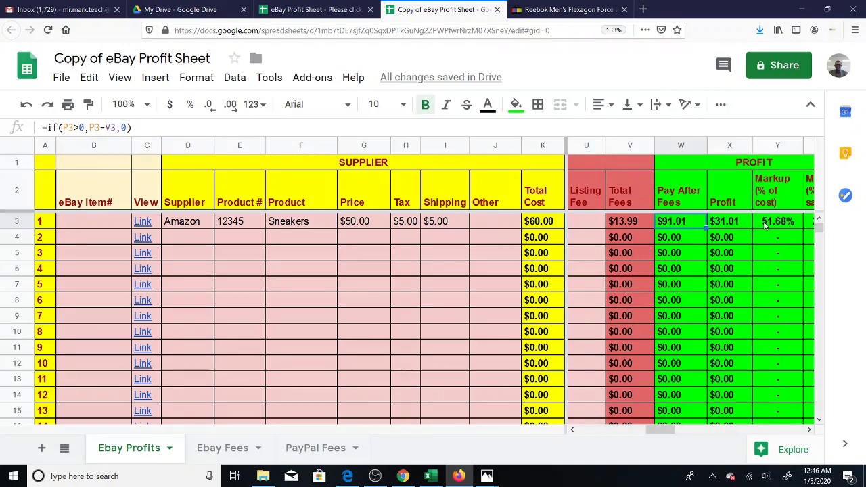
key(Right)
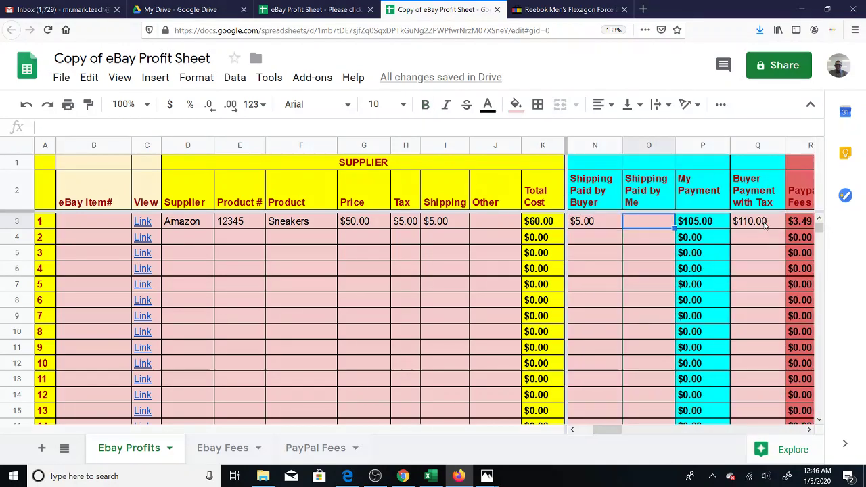
text(5)
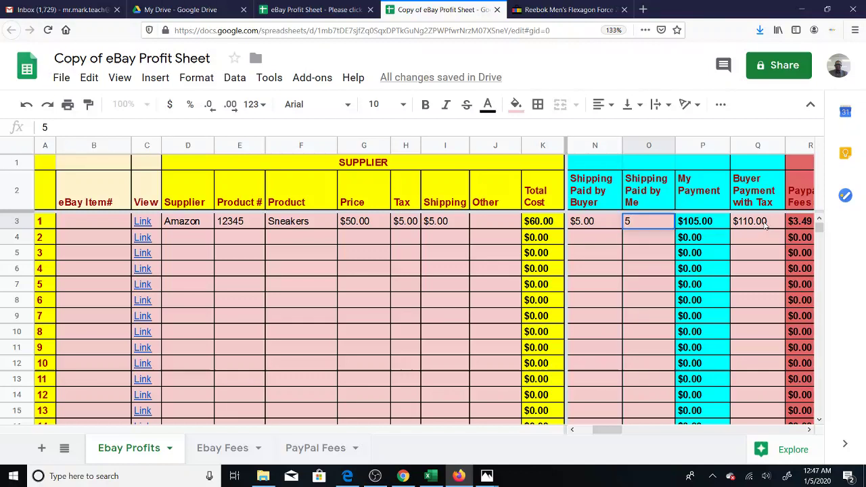
key(Return)
Step: Check how the shipping cost affects item 1's Pay After Fees, Profit and Markup (% of cost)
key(Up)
key(Right)
key(Right)
key(Left)
key(Left)
key(Right)
key(Right)
key(Left)
key(Left)
key(Right)
key(Right)
key(Right)
key(Right)
key(Right)
key(Right)
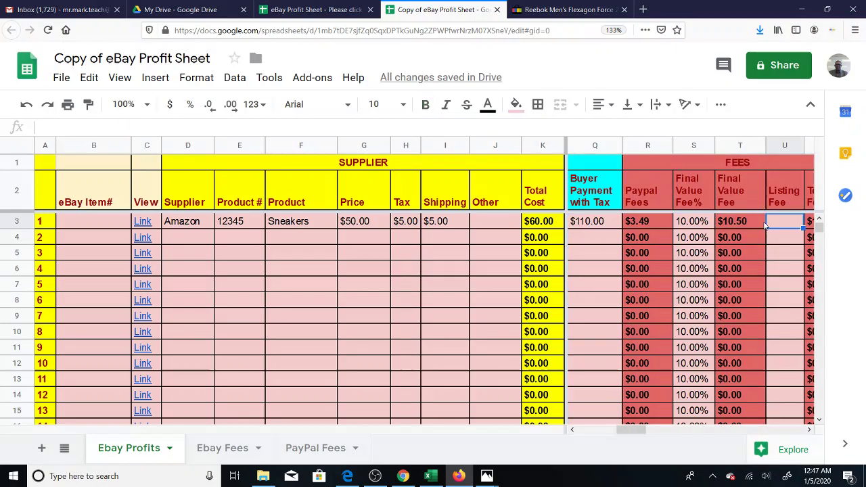
key(Right)
key(Right)
key(Right)
key(Right)
key(Left)
key(Left)
key(Left)
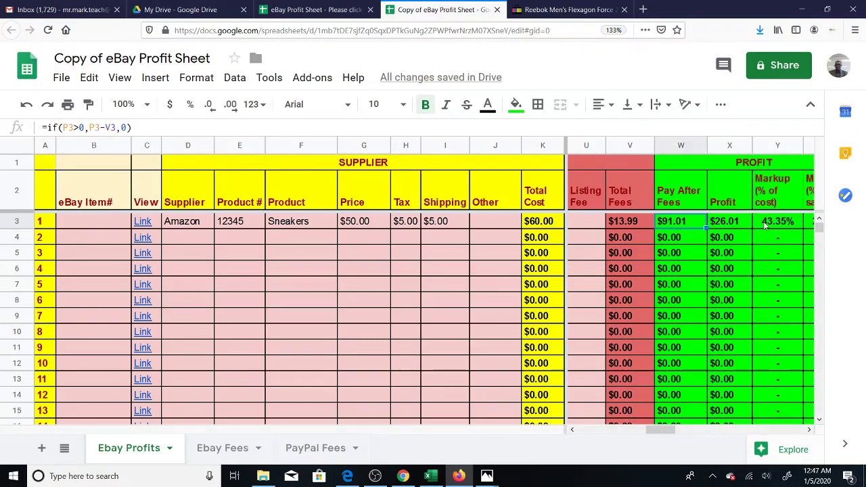
Step: Set item 1's Shipping Paid by Me to 0
key(Left)
key(Left)
key(Left)
key(Left)
key(Left)
key(Left)
key(Left)
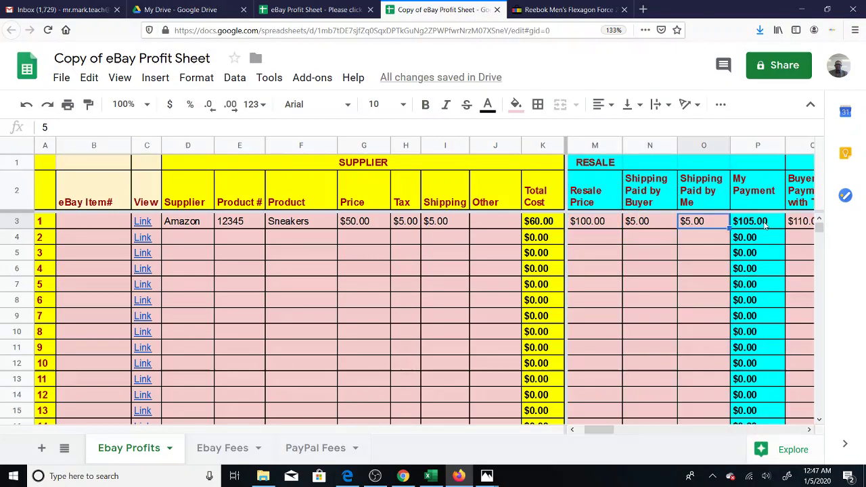
text(0)
key(ctrl+Return)
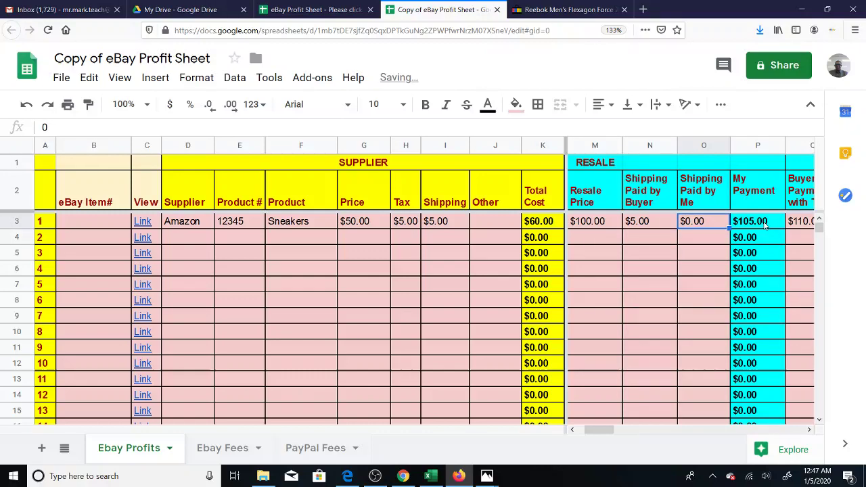
Step: Recheck item 1's Pay After Fees and Profit, and examine its Markup (% of cost) and Margin (% of sale) formulas
key(Right)
key(Right)
key(Right)
key(Right)
key(Right)
key(Right)
key(Right)
key(Right)
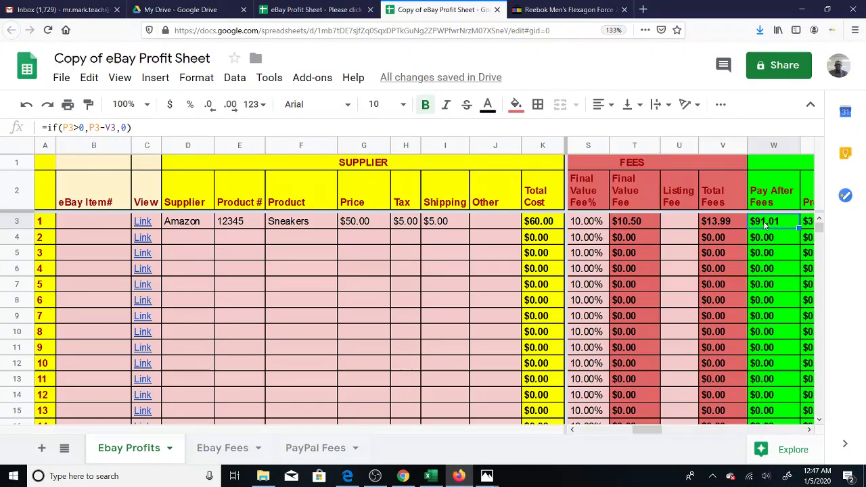
key(Right)
key(Right)
key(Right)
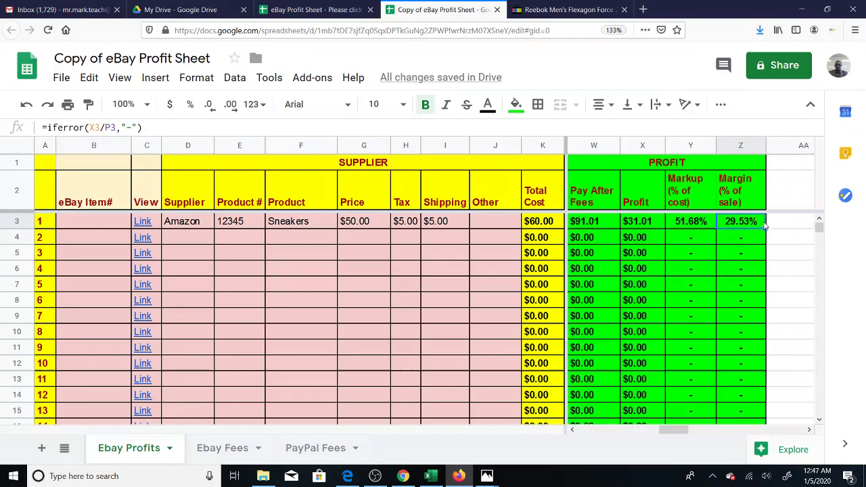
key(Left)
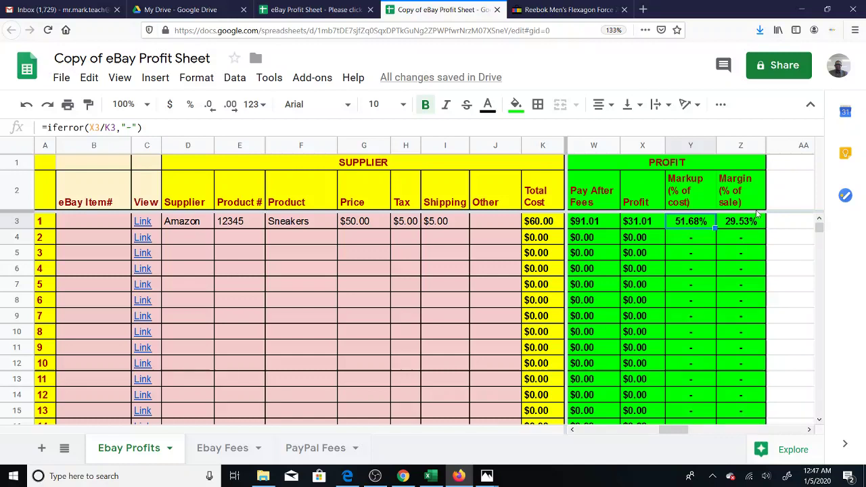
Step: Compare item 1's Total Cost and Profit with its Markup (% of cost) and Margin (% of sale)
click(542, 228)
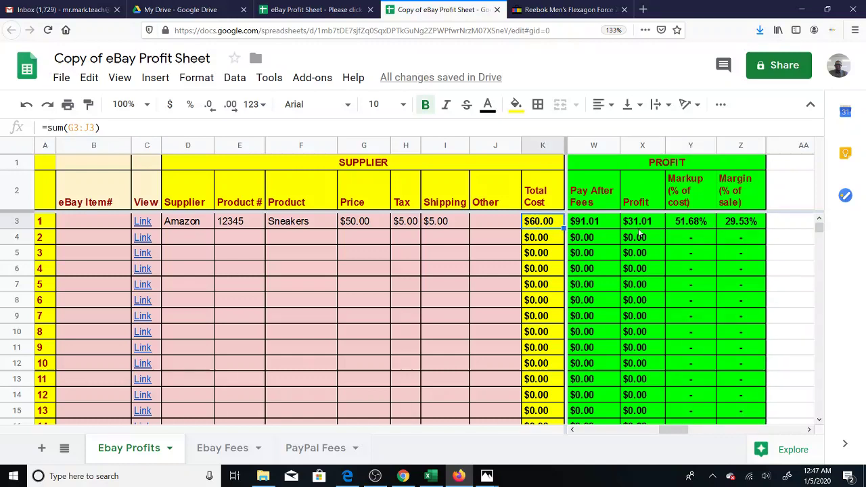
click(689, 227)
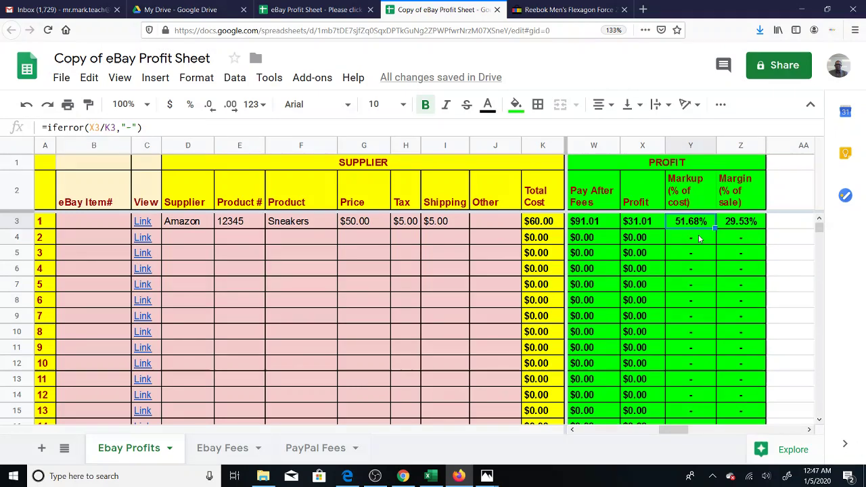
click(542, 226)
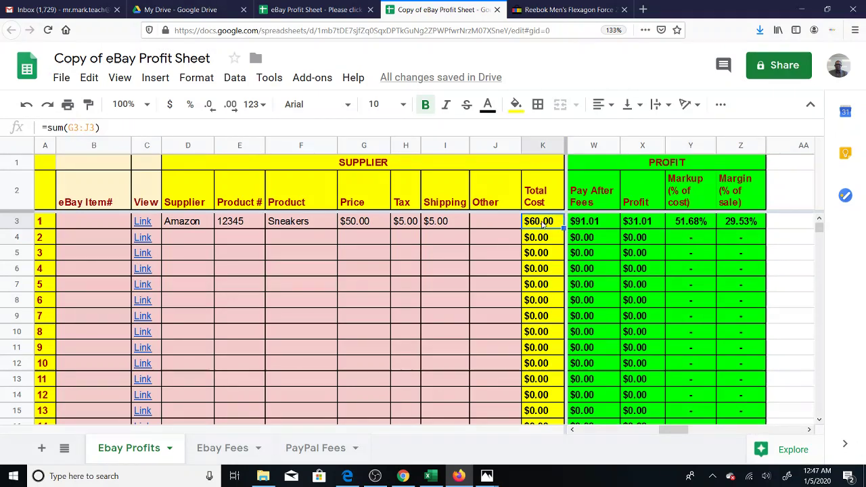
click(640, 225)
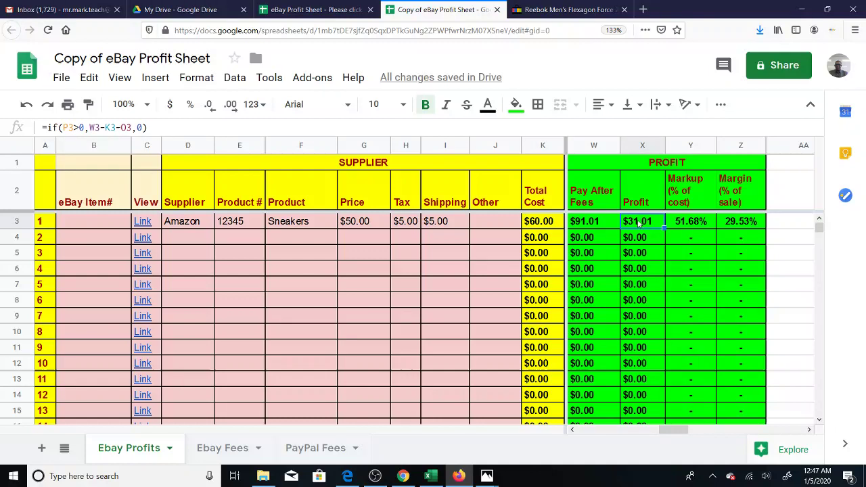
click(745, 227)
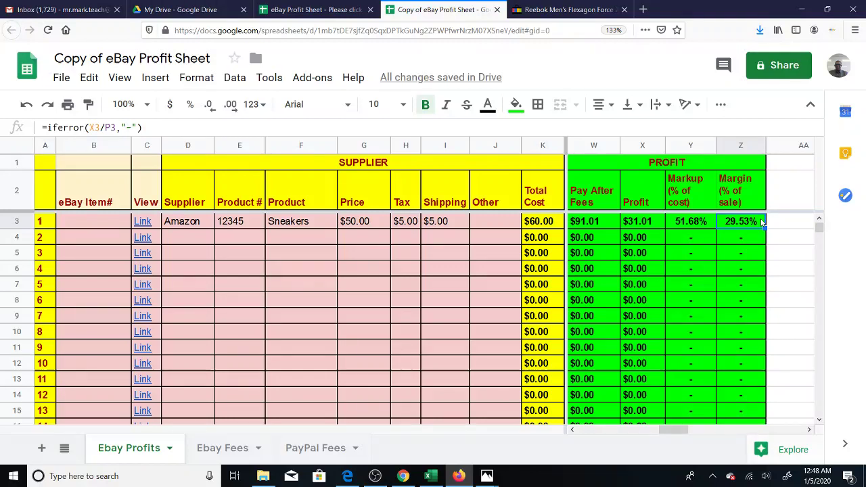
Step: Return to item 1's My Payment, the sale amount used in its margin formula, and view Buyer Payment with Tax
key(Left)
key(Left)
key(Left)
key(Left)
key(Left)
key(Left)
key(Left)
key(Left)
key(Left)
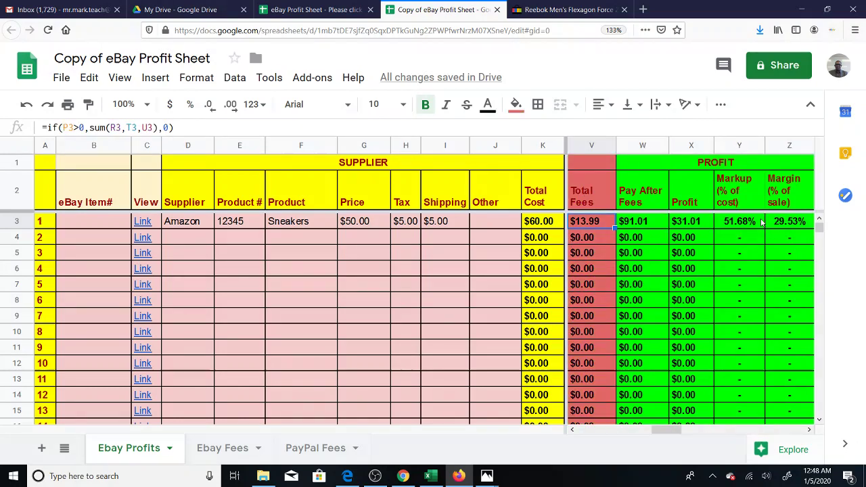
key(Left)
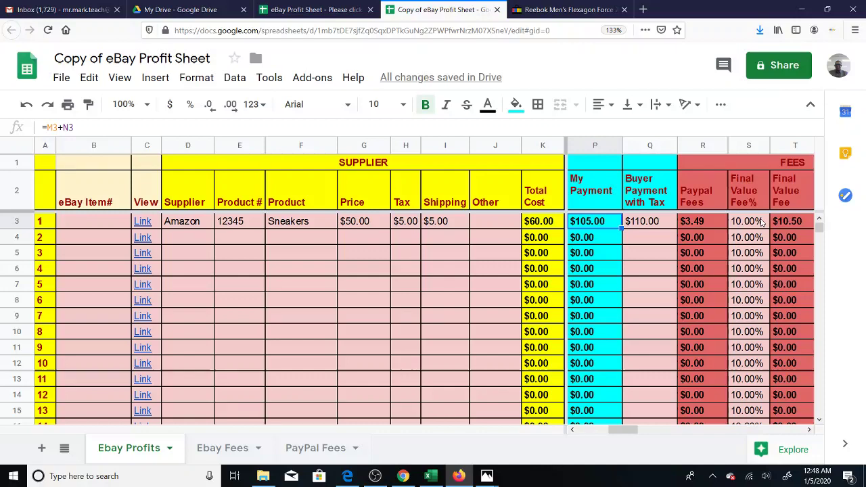
key(Right)
key(Right)
key(Right)
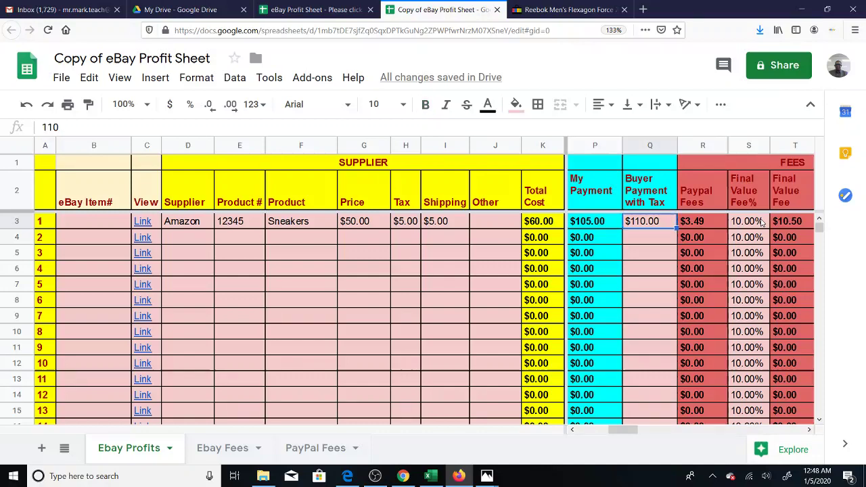
Step: Go forward past item 1's fees and Pay After Fees to review its Margin (% of sale) formula
key(Right)
key(Right)
key(Right)
key(Right)
key(Right)
key(Right)
key(Right)
key(Right)
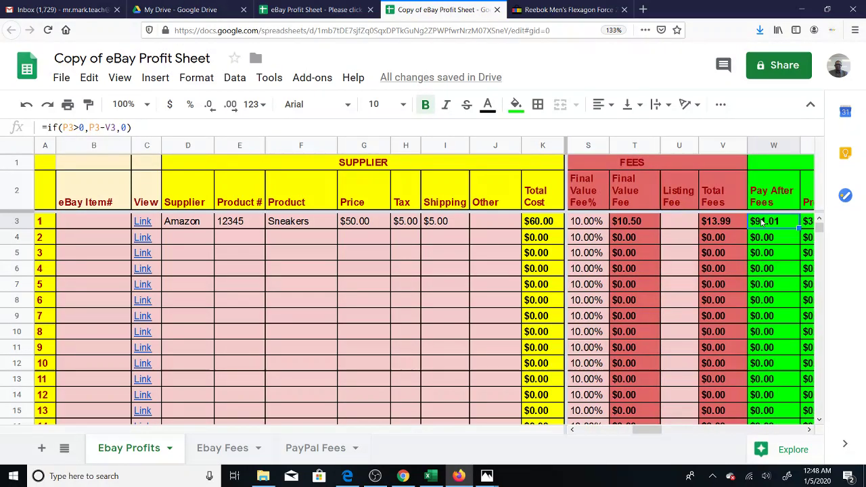
key(Left)
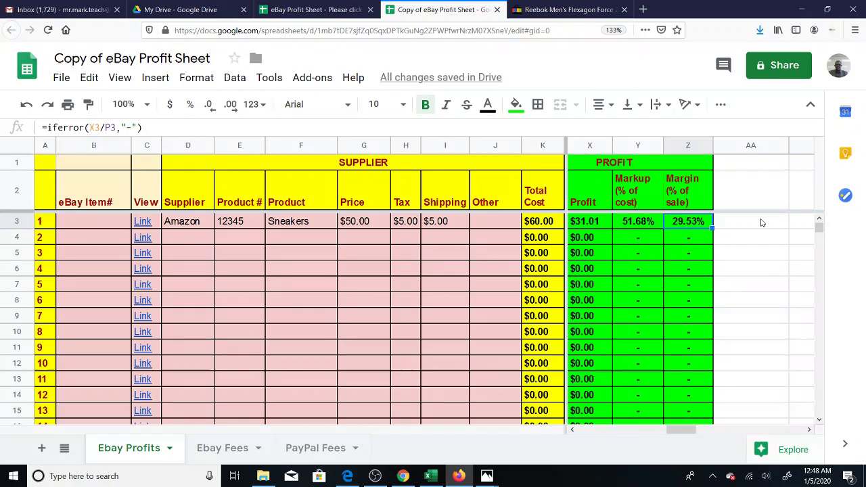
Step: Review item 1's Markup and Margin formulas again and go back past its fees and payments to the eBay Item# cell
key(Left)
key(Left)
key(Left)
key(Left)
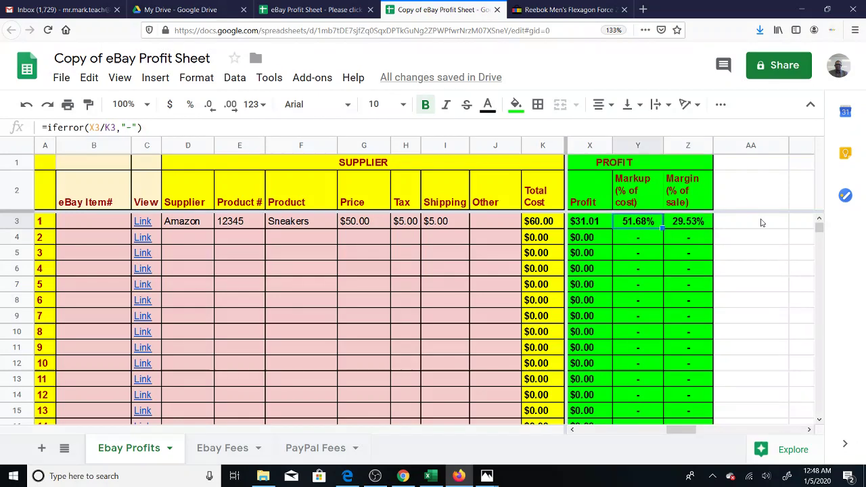
key(Left)
key(Left)
key(Left)
key(Left)
key(Left)
key(Left)
key(Left)
key(Left)
key(Left)
key(Left)
key(Left)
key(Left)
key(Left)
key(Left)
key(Left)
key(Left)
key(Left)
key(Left)
key(Left)
key(Left)
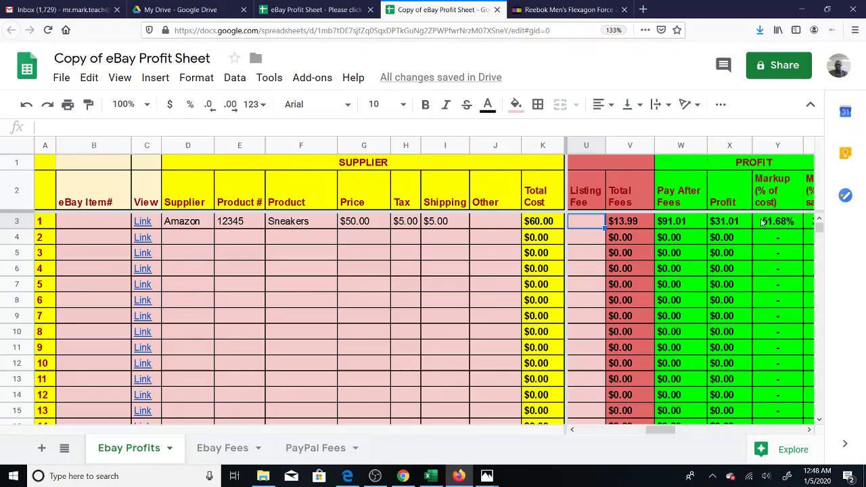
key(Right)
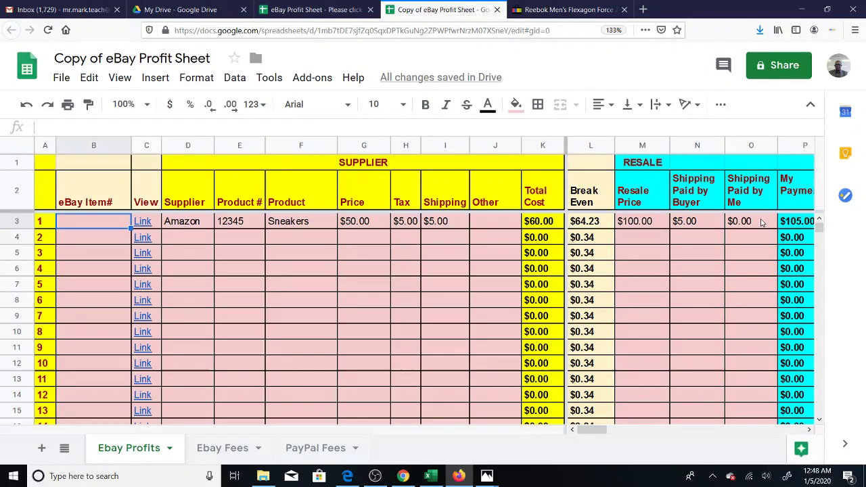
Step: Look over item 1's Supplier, Product # and Product entries and the blank rows below them
key(Right)
key(Right)
key(Right)
key(Down)
key(Down)
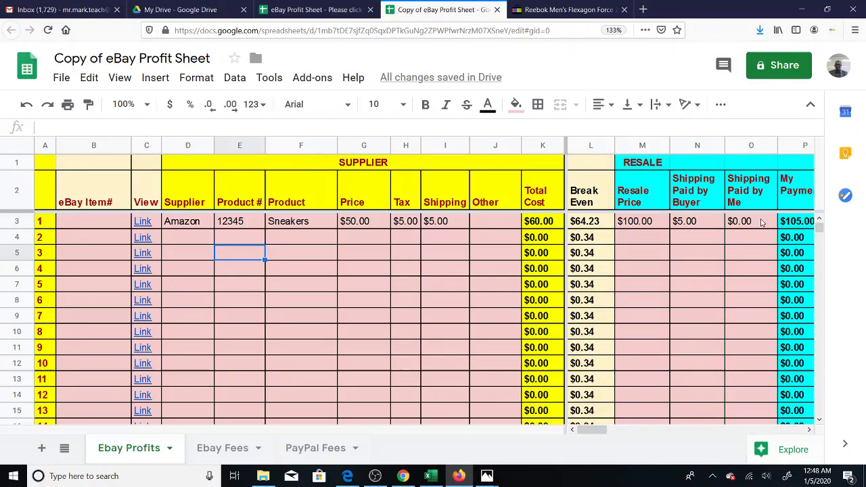
key(Up)
key(Up)
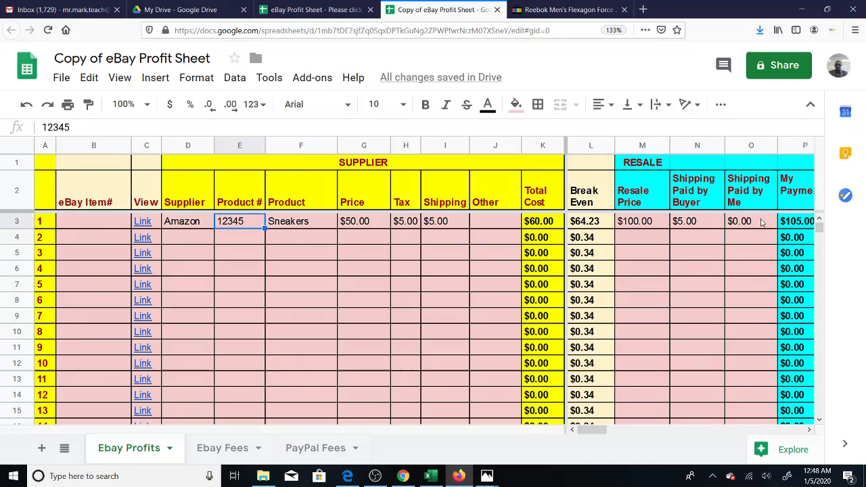
key(Left)
key(Right)
key(Right)
key(Left)
key(Right)
key(Right)
key(Left)
key(Left)
key(Left)
key(Down)
key(Down)
key(Down)
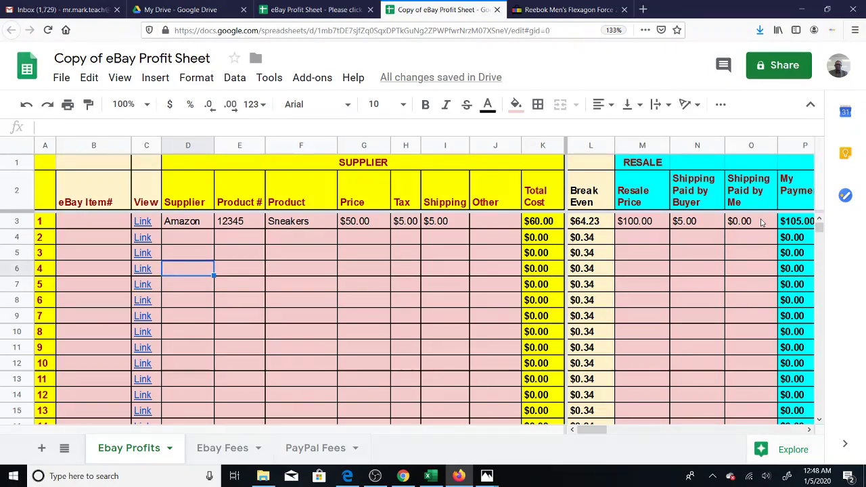
Step: Examine item 1's View link formula and return to its empty eBay Item# cell
key(Up)
key(Up)
key(Up)
key(Left)
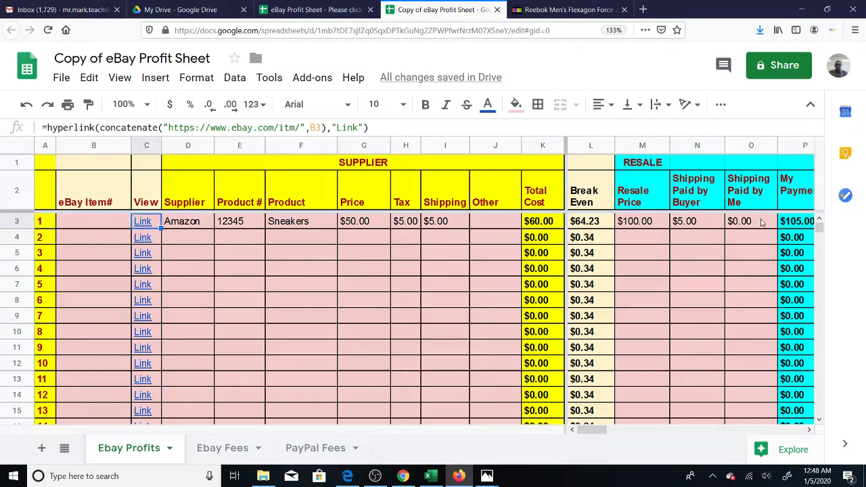
key(Left)
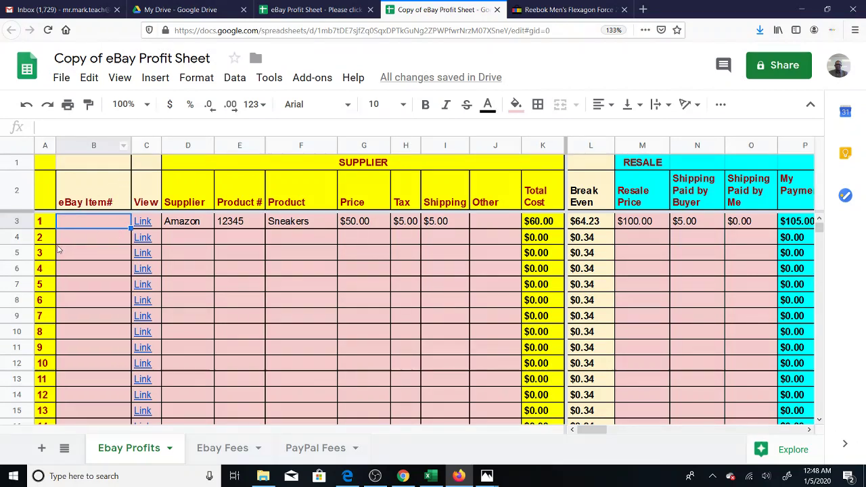
Step: Copy the eBay item number from the description section of the Reebok Men's Flexagon Force 2 listing
click(553, 10)
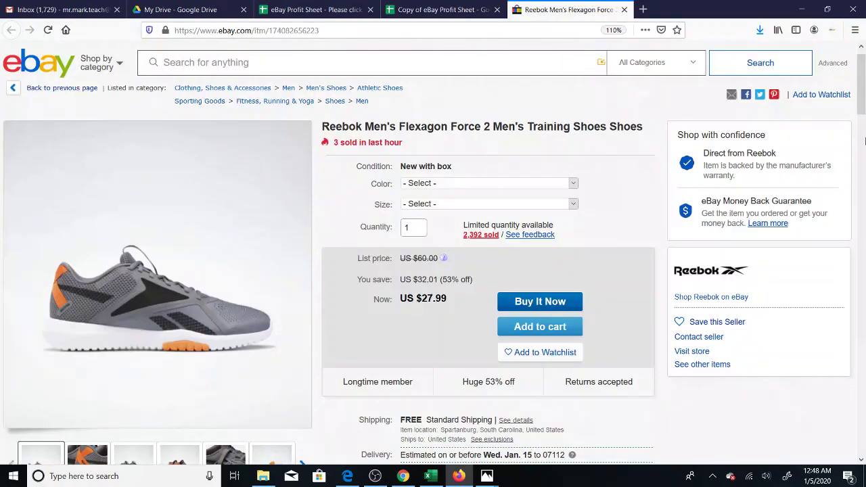
scroll(864, 137, down, 5)
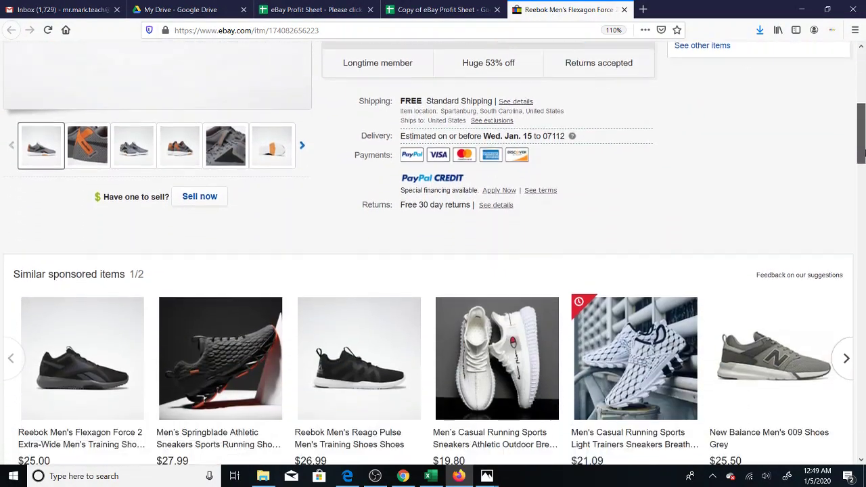
drag(862, 153, 860, 266)
click(810, 153)
double_click(803, 134)
right_click(802, 134)
click(776, 139)
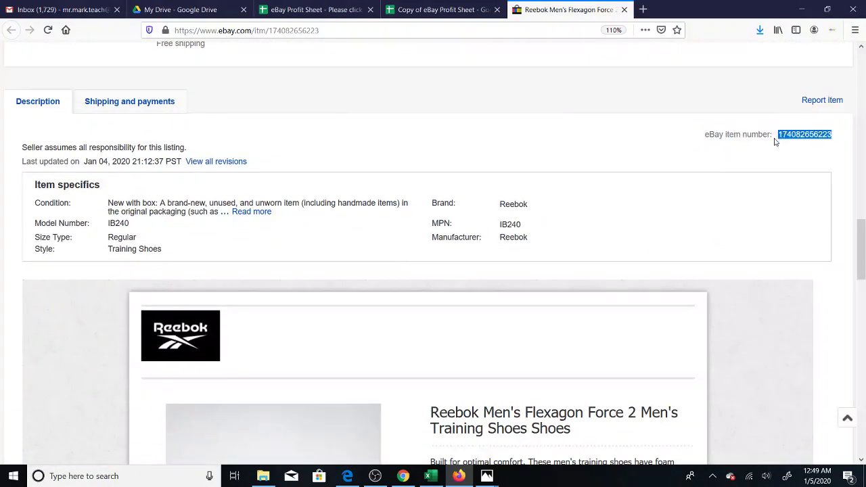
Step: Paste the copied number into item 1's eBay Item# in the profit sheet and open its View link
click(437, 8)
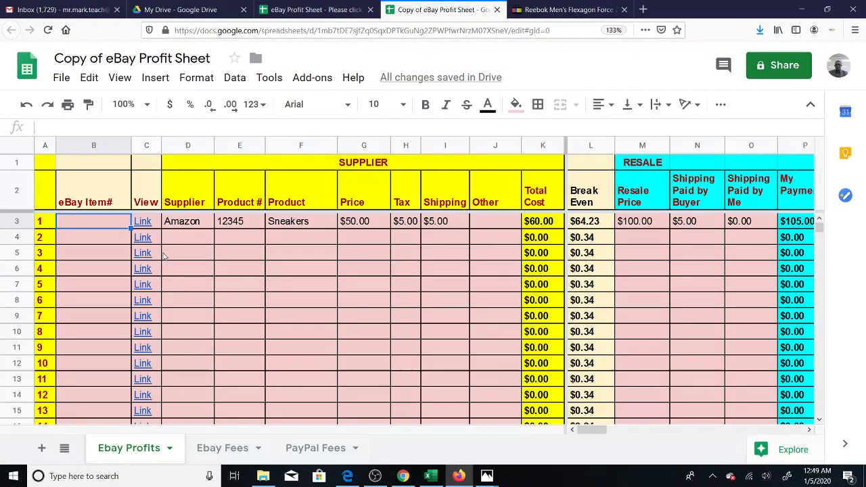
key(ctrl+v)
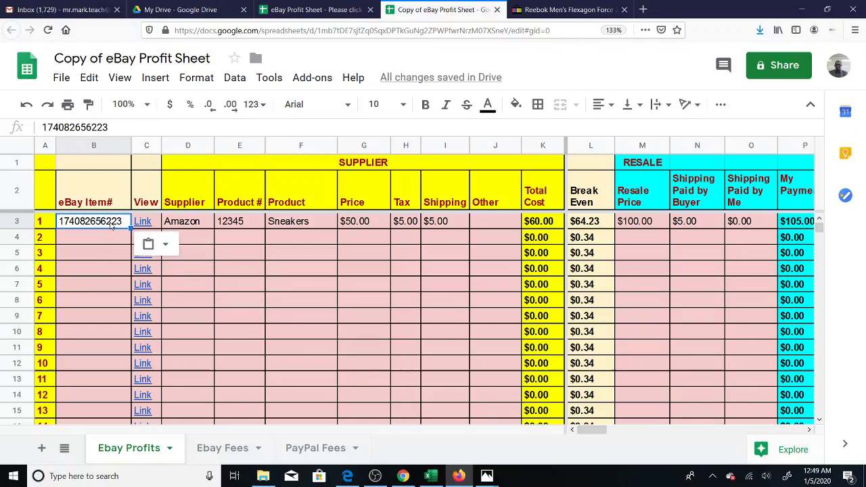
click(156, 223)
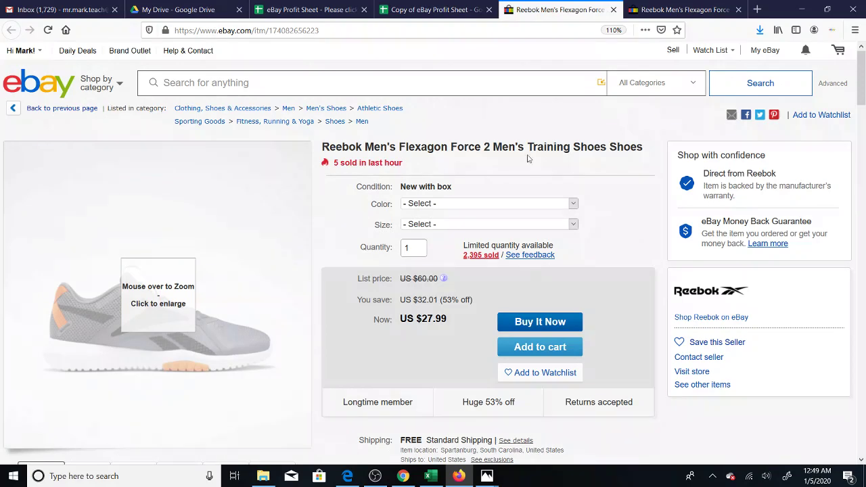
Step: Return to the profit sheet and review item 1's Supplier, Product # and eBay Item#, plus item 2's blank entry cells
click(428, 11)
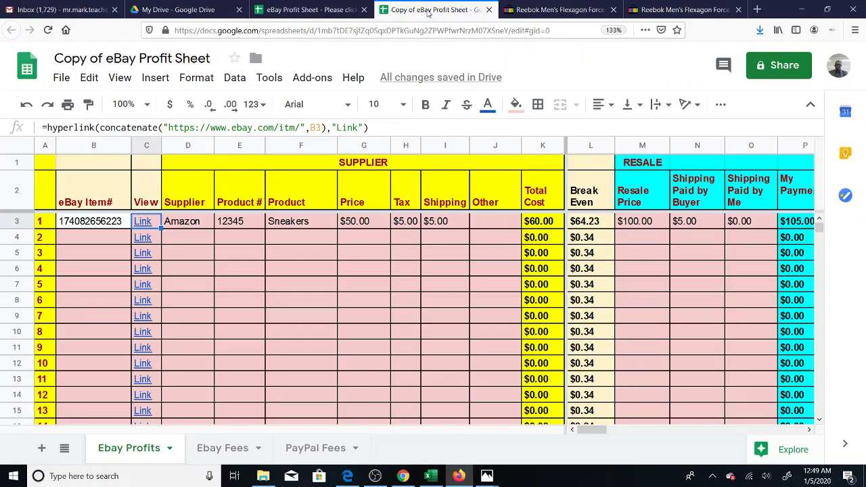
click(188, 230)
click(235, 227)
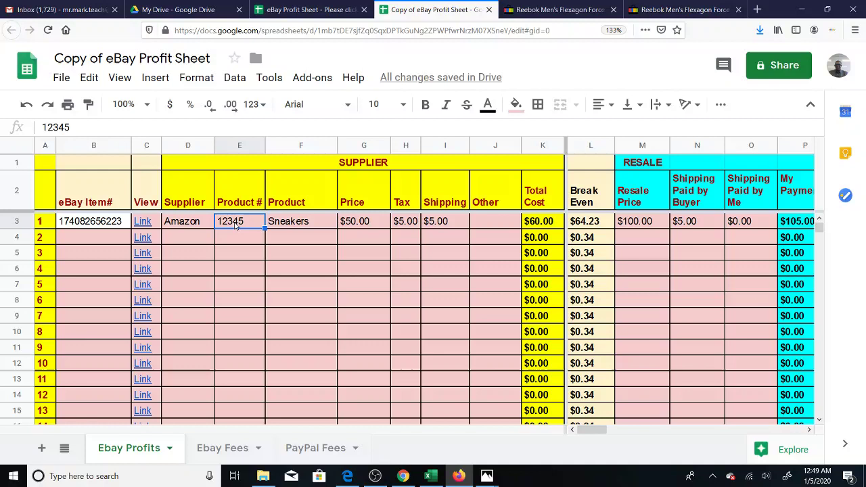
click(104, 227)
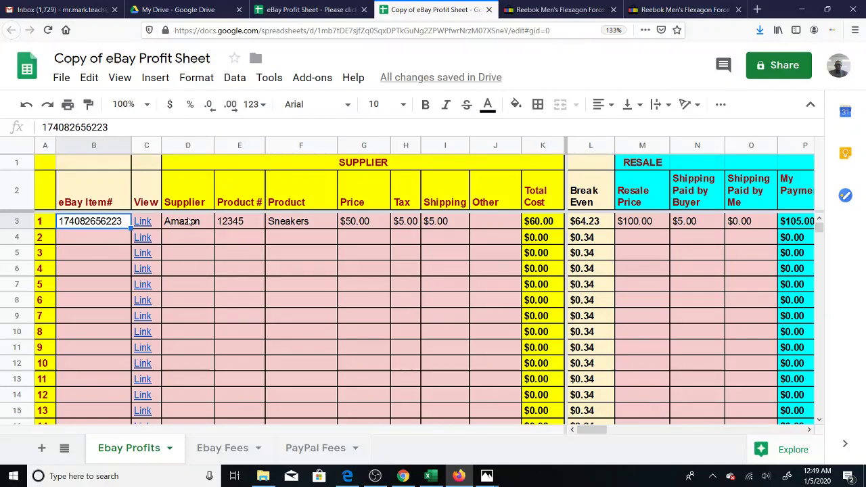
click(105, 239)
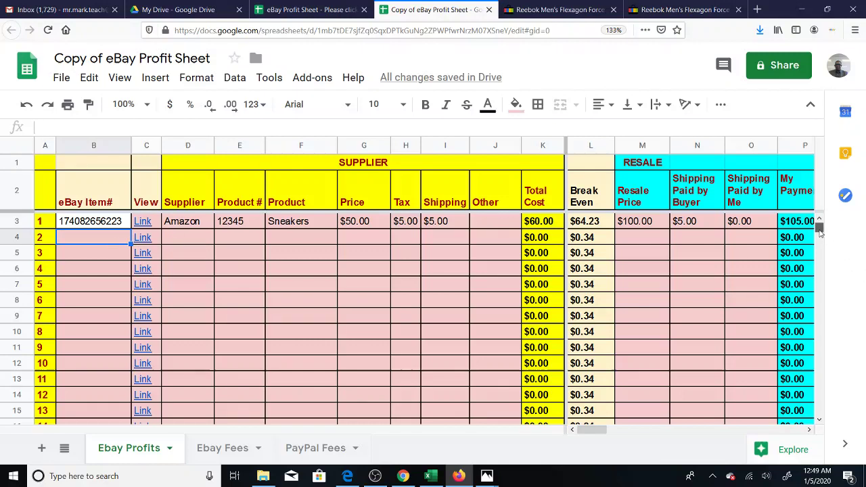
mouse_move(820, 230)
mouse_down()
mouse_move(830, 418)
mouse_move(821, 230)
mouse_up()
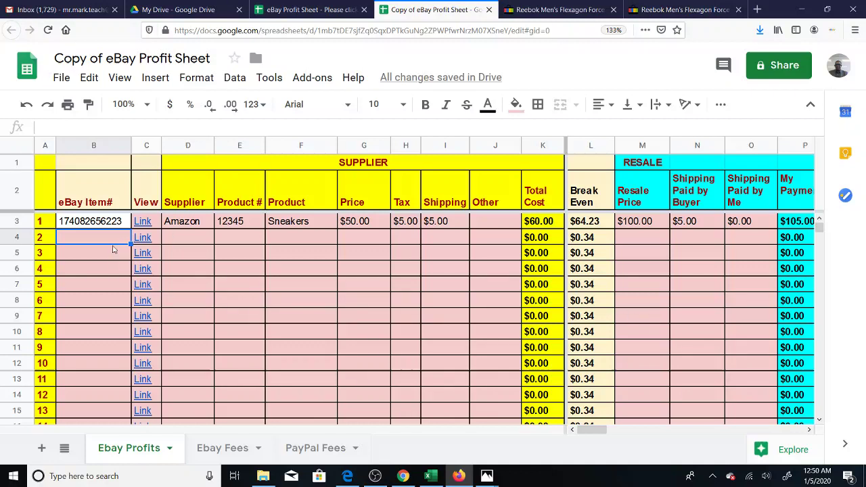
click(192, 242)
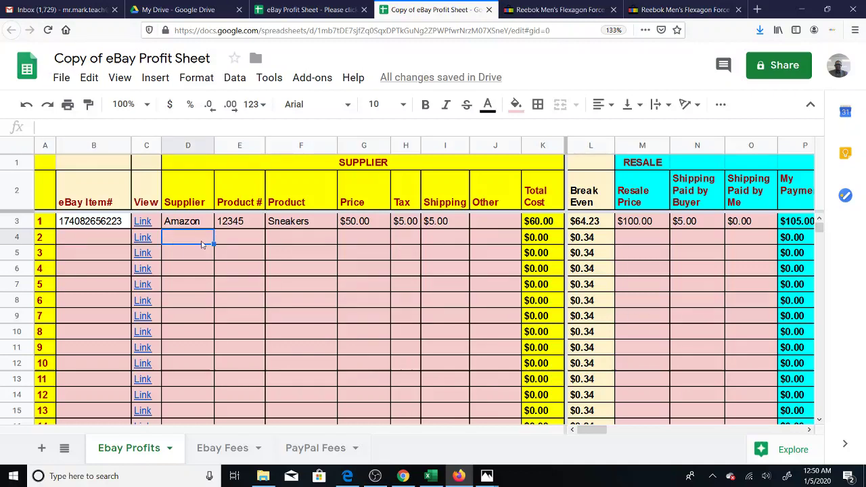
Step: Check the Total Cost formulas in several rows and fill the formula from item 9 up through item 1
click(541, 223)
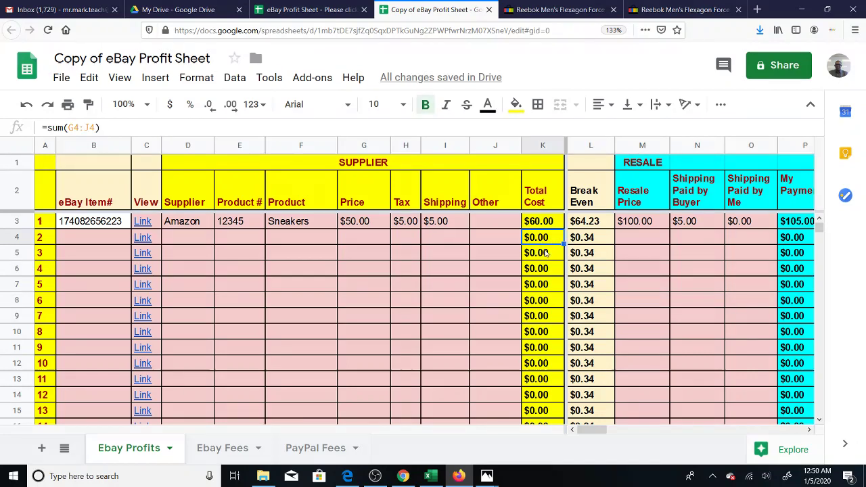
click(529, 285)
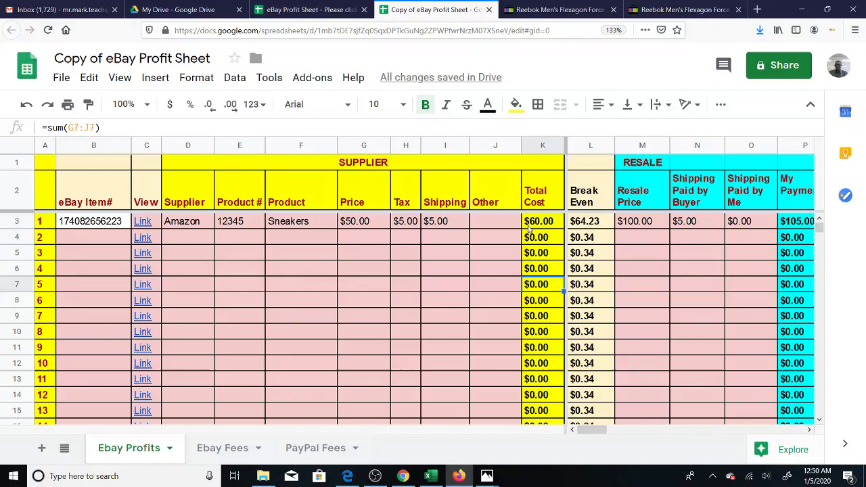
click(541, 348)
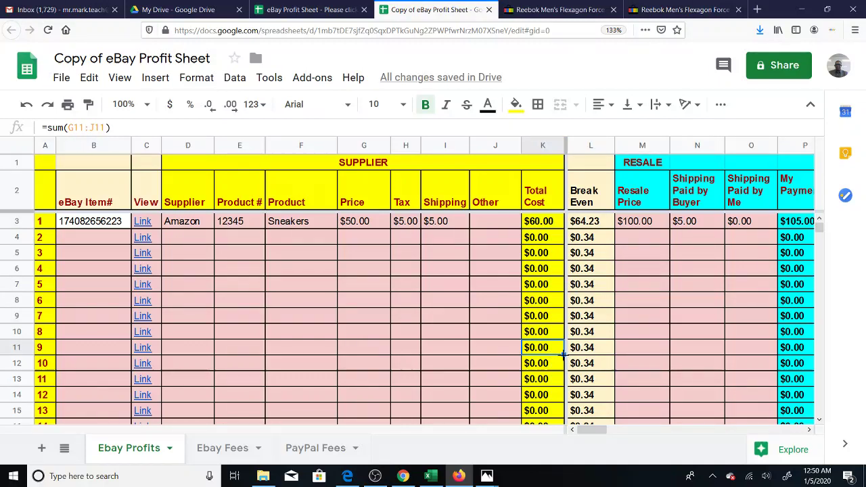
drag(563, 353, 563, 223)
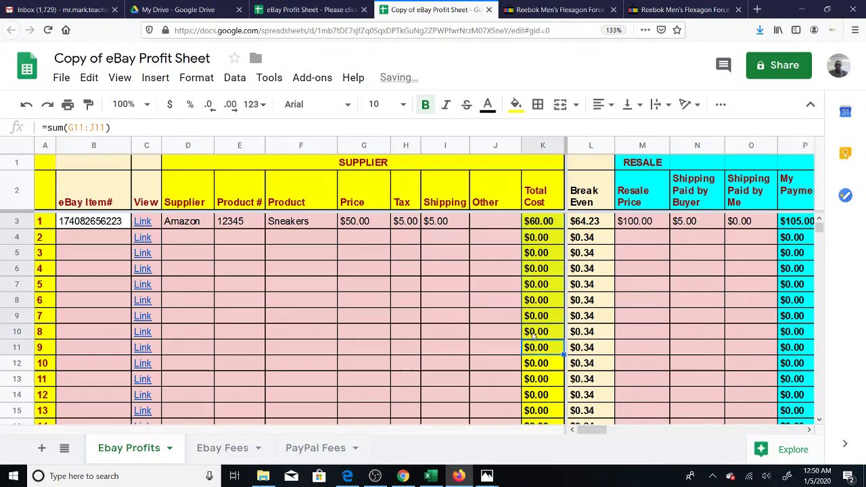
click(551, 222)
Step: Clear item 5's Total Cost and restore its formula by filling down from item 4
click(541, 285)
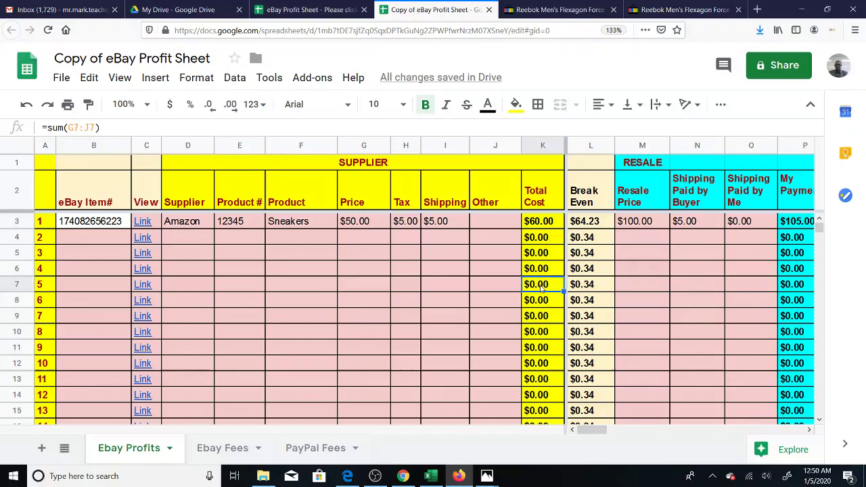
key(Delete)
click(541, 269)
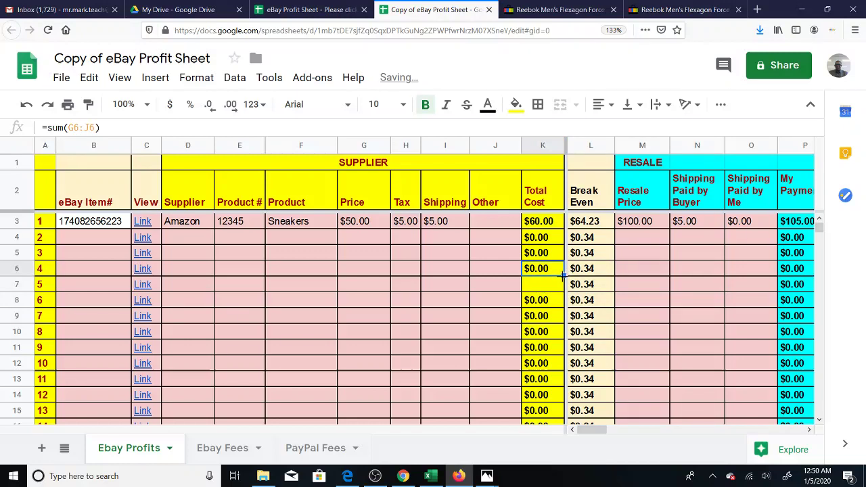
drag(564, 276, 563, 291)
click(552, 290)
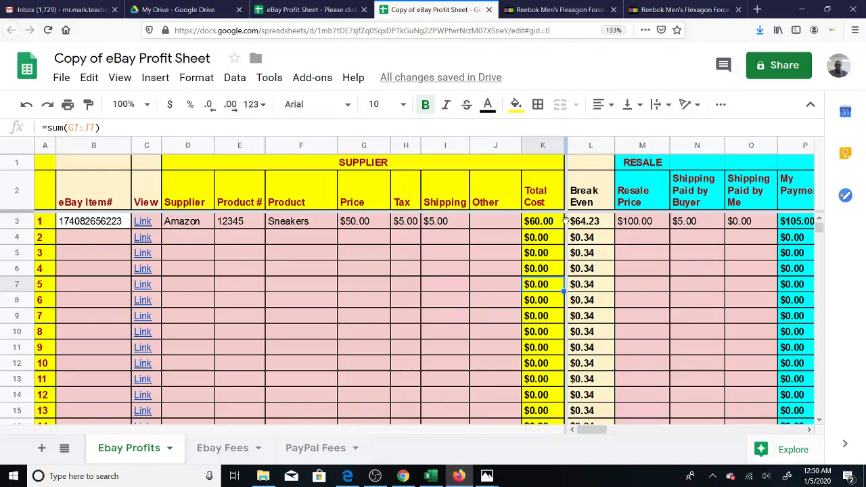
Step: Switch to the Excel version of the profit sheet and look at its eBay Item# and Supplier columns
mouse_move(435, 476)
click(434, 459)
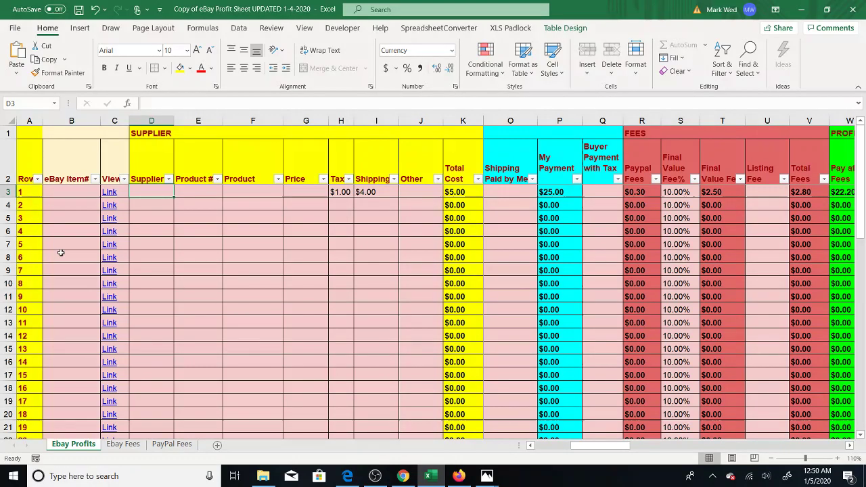
click(77, 193)
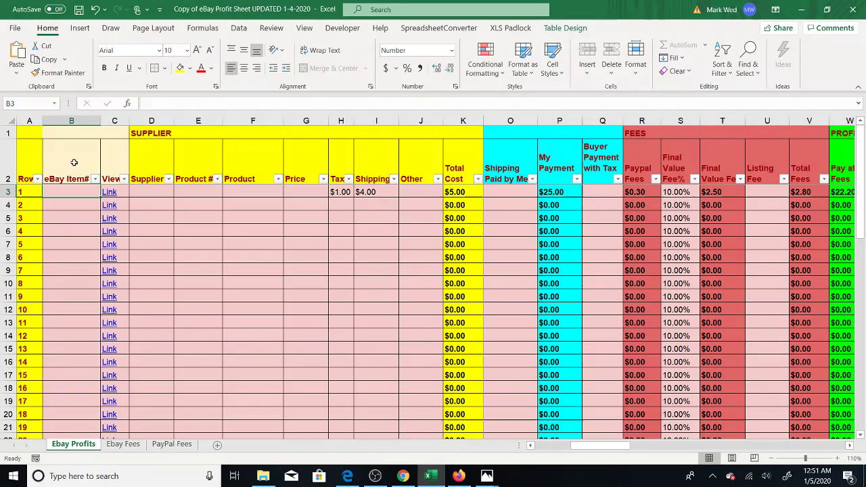
click(154, 171)
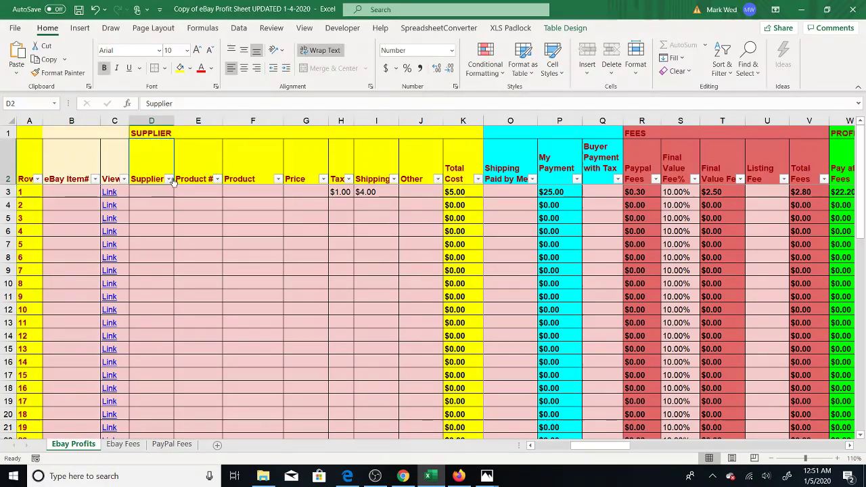
click(70, 193)
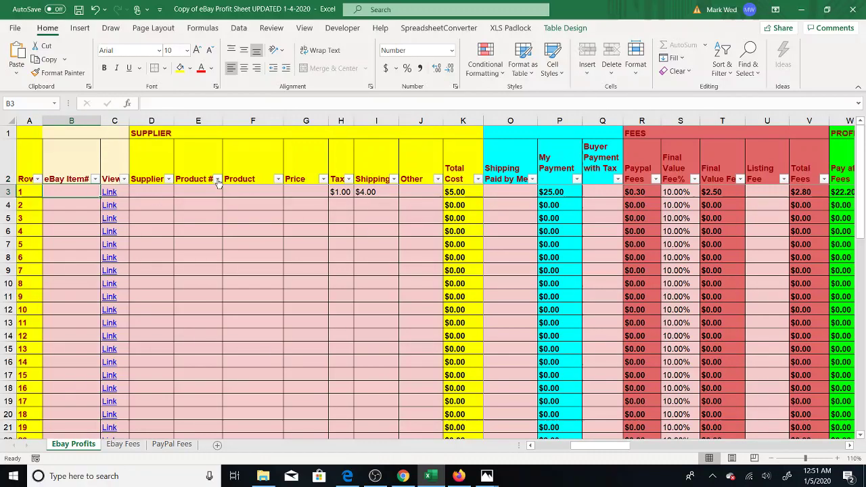
Step: Look through the lower rows of the Excel sheet and check the Total Cost formula for row 35
scroll(203, 258, down, 6)
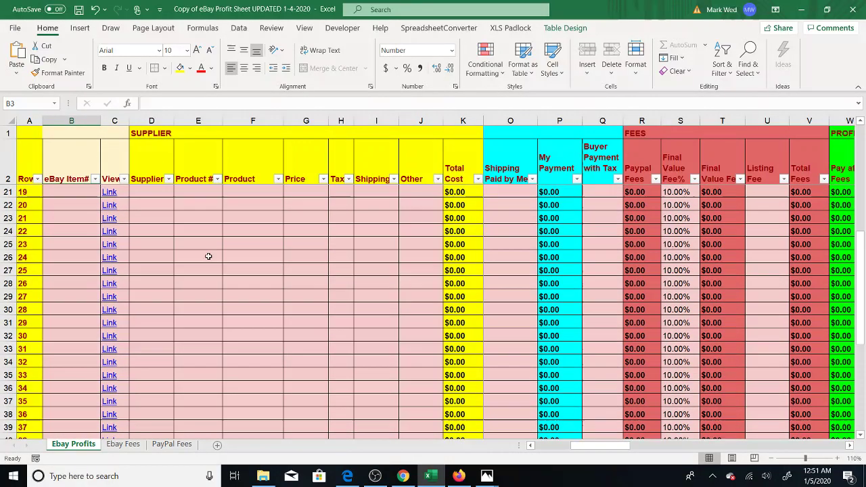
scroll(214, 256, down, 6)
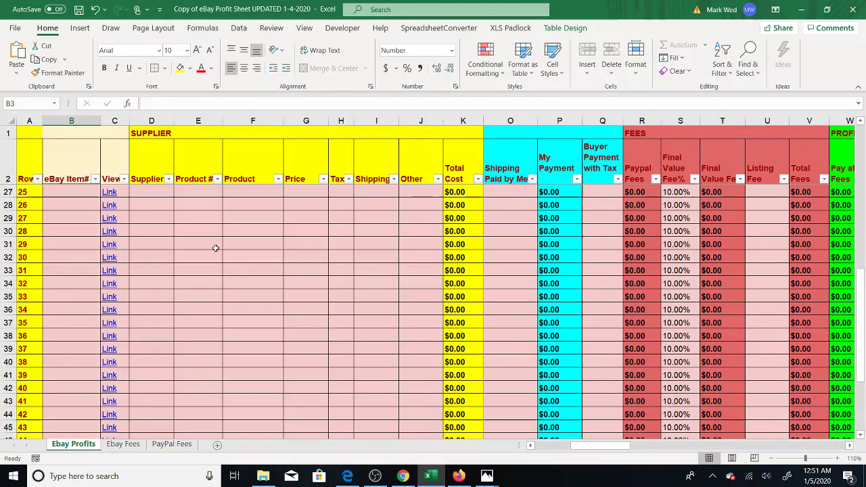
scroll(217, 262, up, 2)
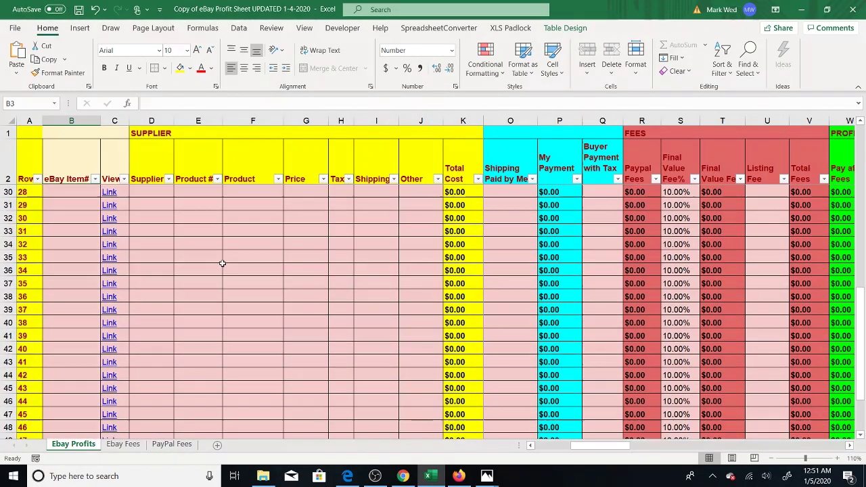
click(449, 246)
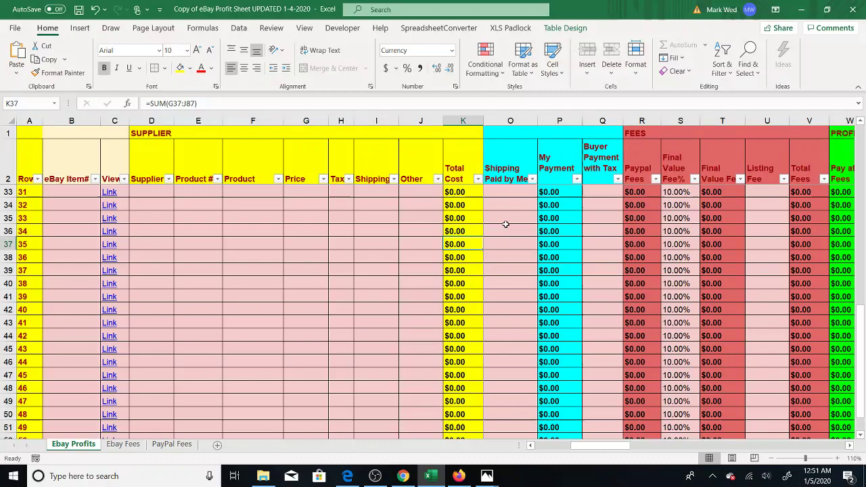
Step: Try to delete the Total Cost formulas of items 35 and 32 on the protected sheet
key(Delete)
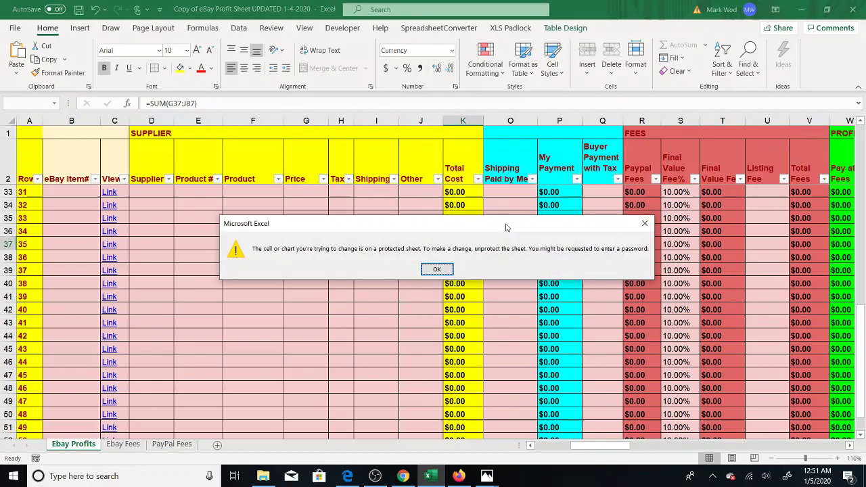
click(437, 269)
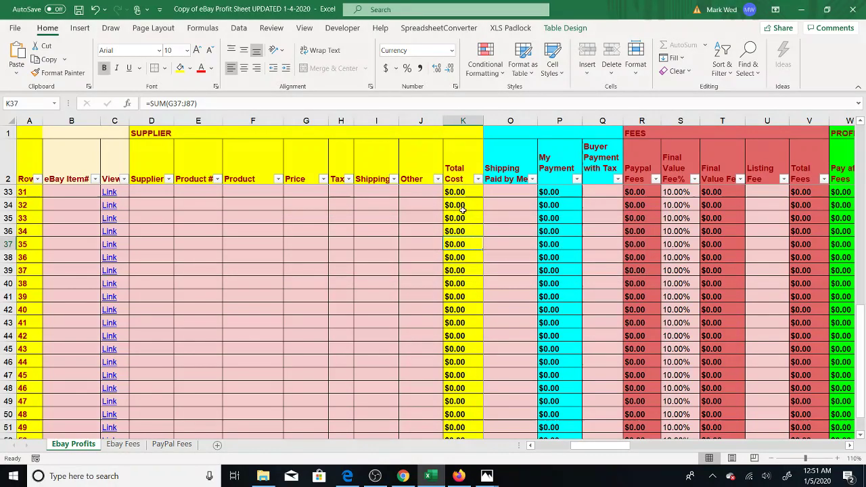
click(463, 210)
key(Delete)
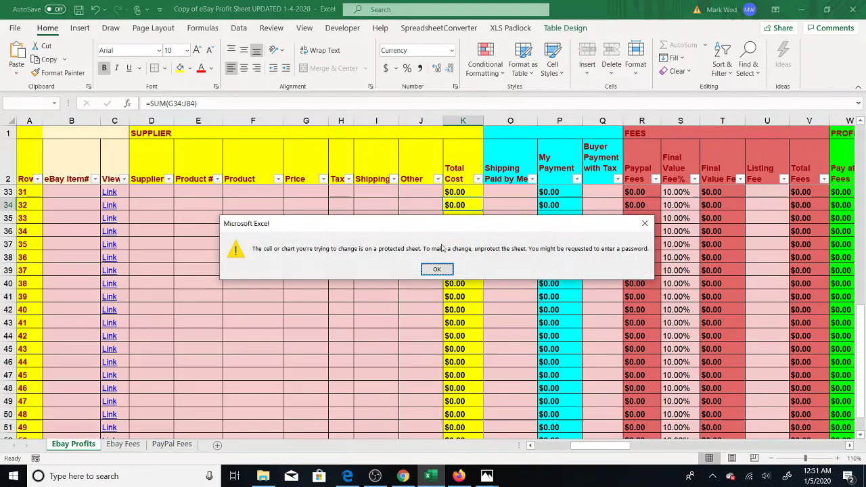
click(437, 269)
Step: Enter Amazon in the Product cell of item 1 at the start of the table
scroll(299, 223, up, 2)
scroll(308, 228, down, 1)
scroll(308, 229, down, 3)
drag(861, 318, 862, 145)
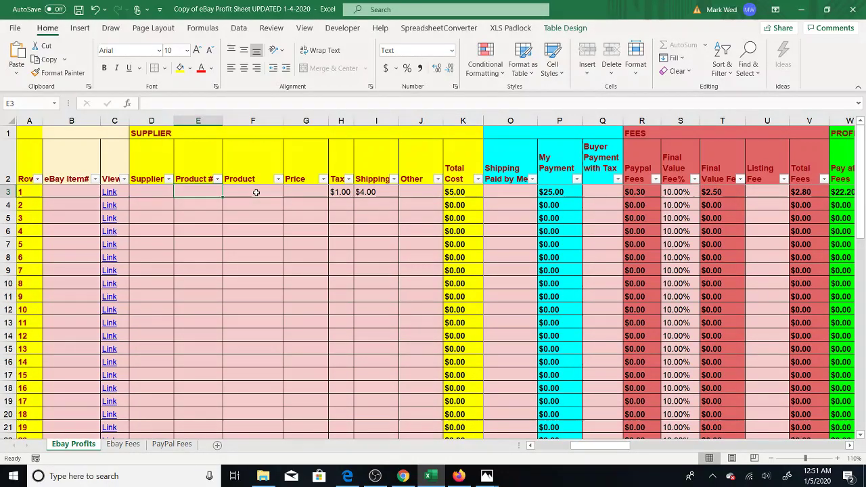
click(314, 257)
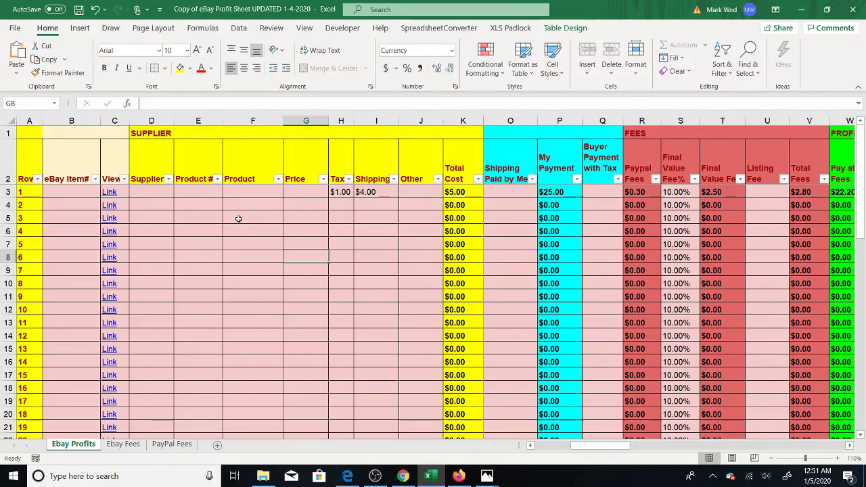
click(195, 194)
click(266, 191)
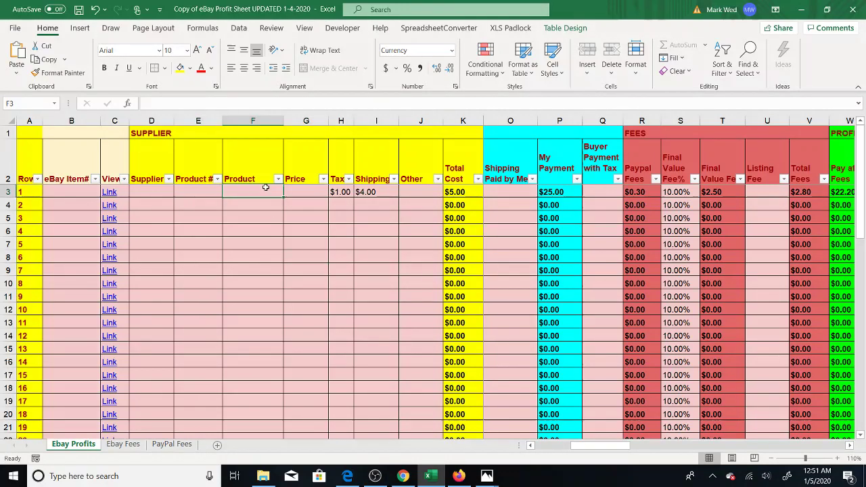
text(Amazon)
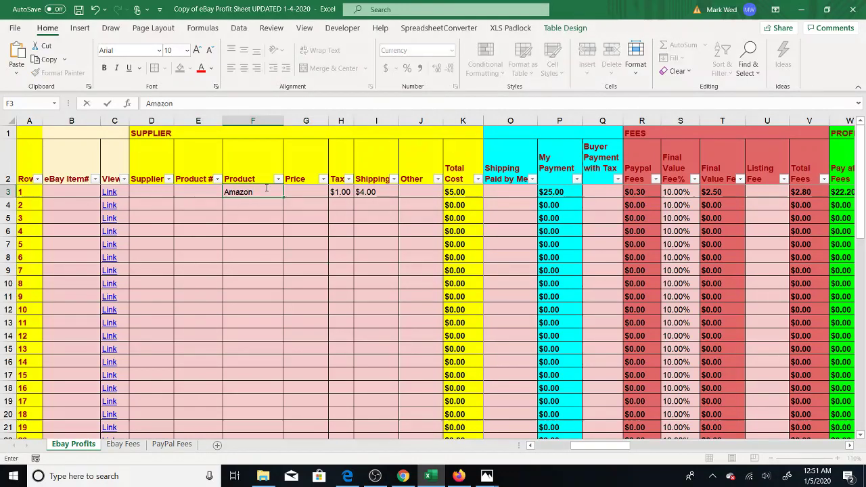
key(Return)
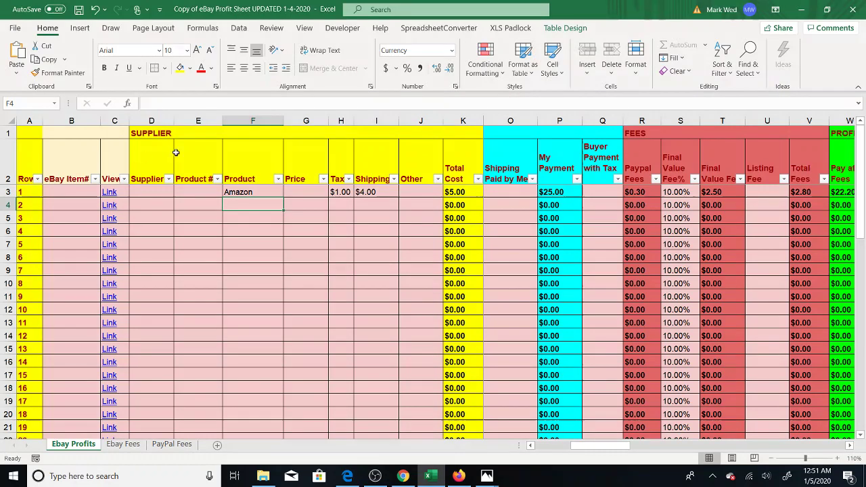
Step: Remove the protection from the Ebay Profits sheet
click(68, 192)
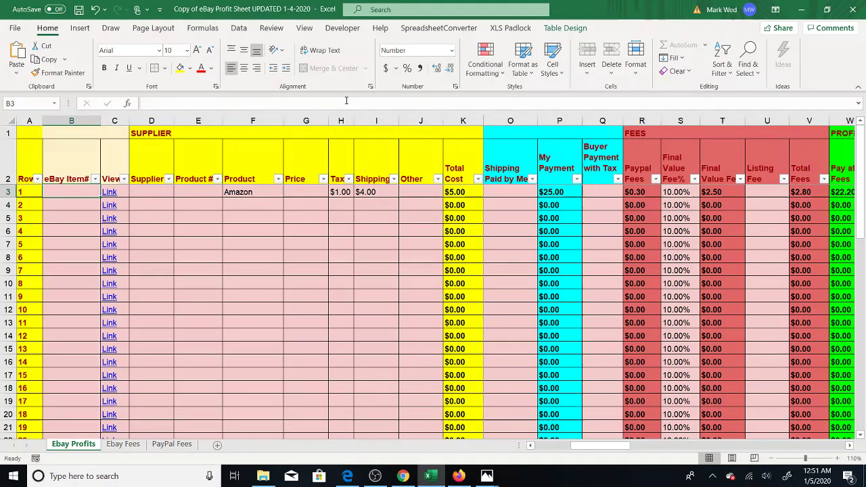
click(271, 28)
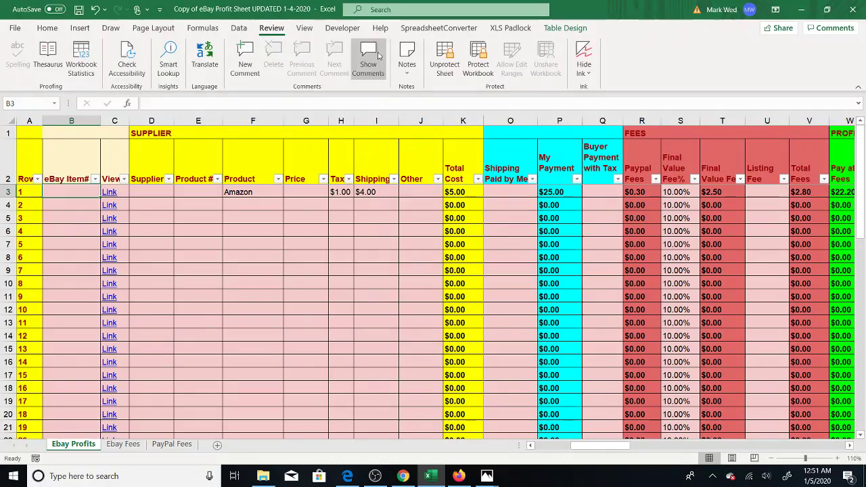
click(444, 64)
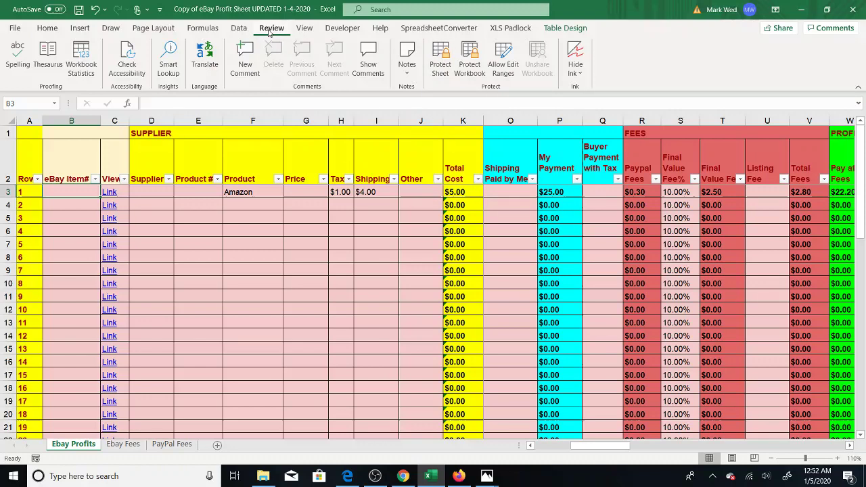
Step: Protect the Ebay Profits sheet again and remove that protection
click(441, 61)
click(518, 371)
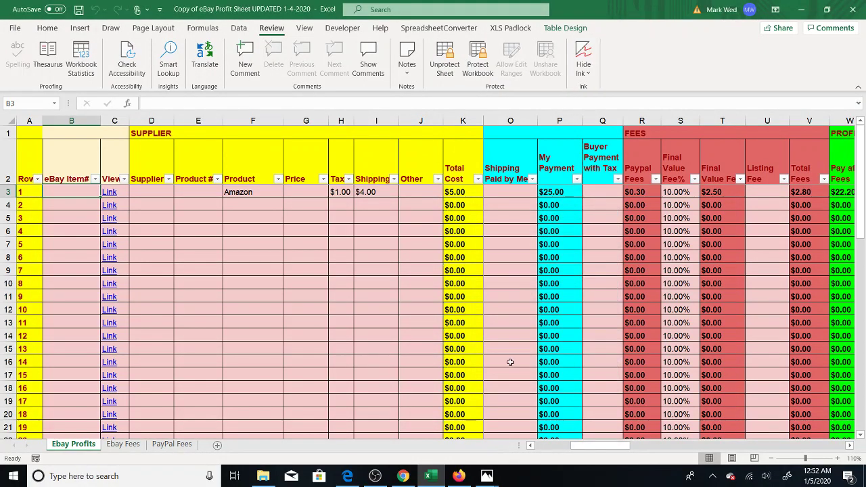
click(446, 67)
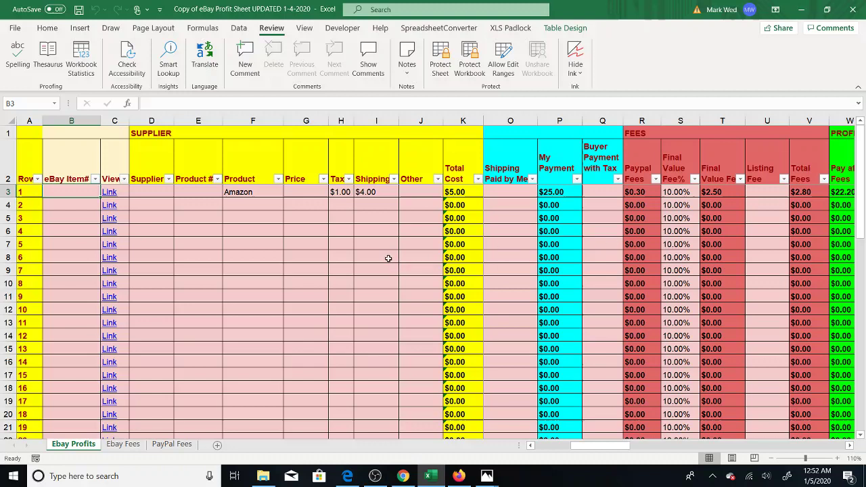
Step: Extend the table with a row below item 50 by entering Amazon in the Supplier column of row 53
scroll(318, 271, down, 5)
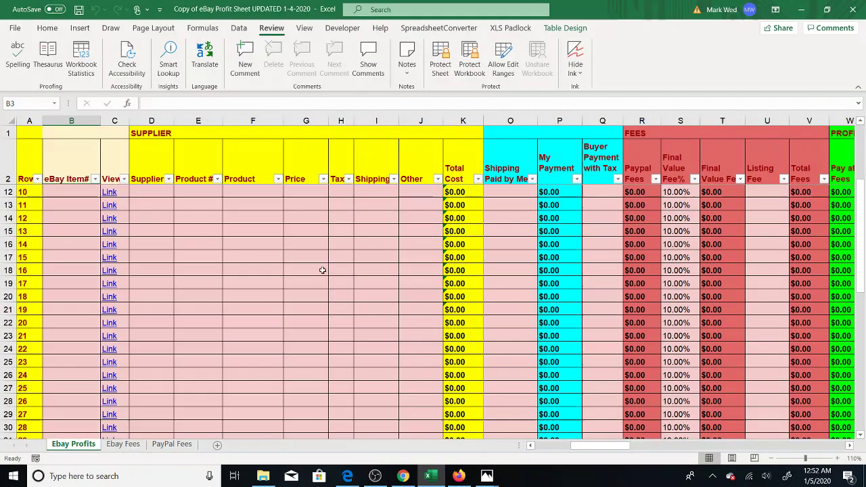
drag(861, 276, 864, 345)
drag(861, 387, 862, 389)
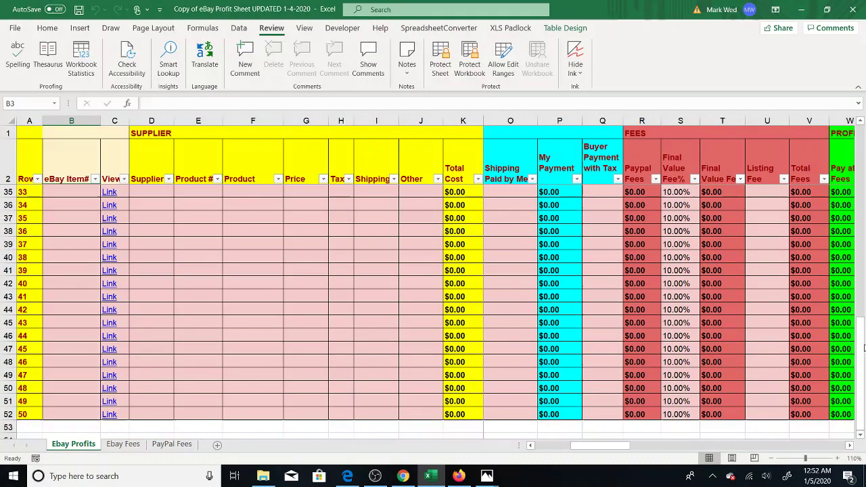
click(78, 427)
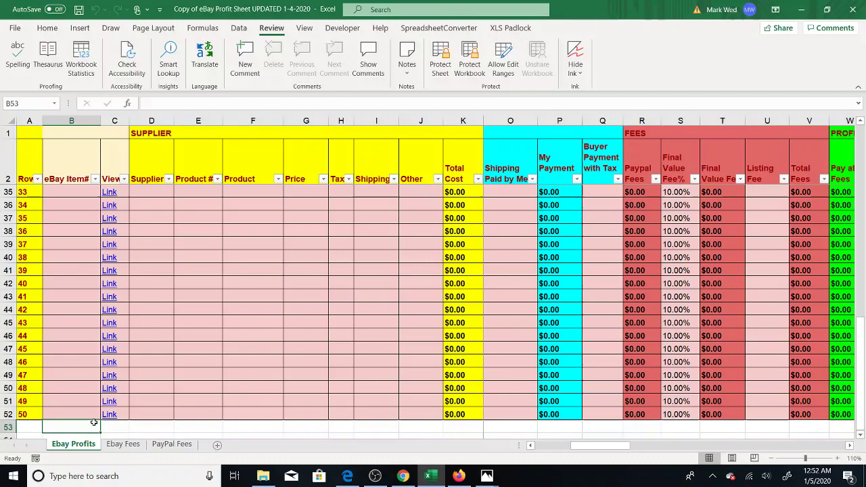
click(156, 423)
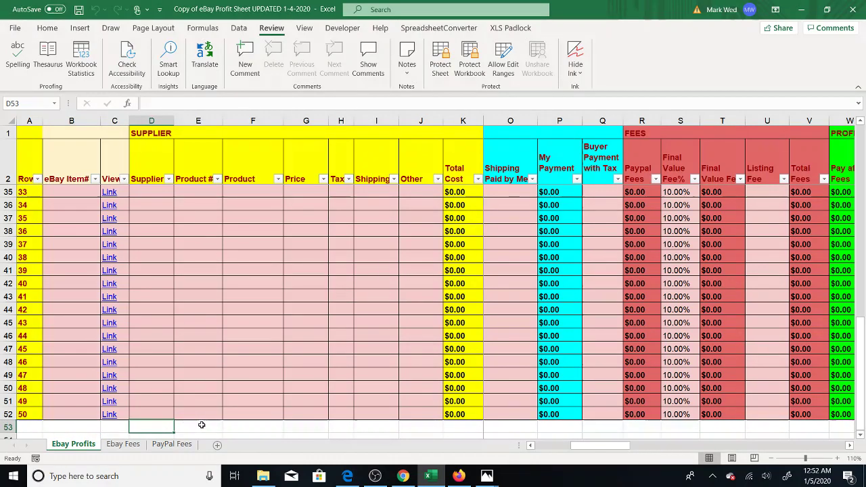
click(203, 425)
click(253, 426)
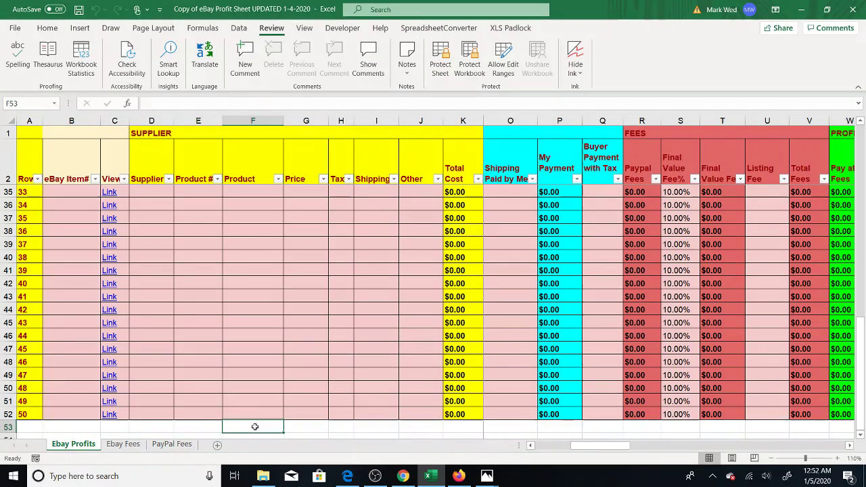
key(Left)
key(Left)
text(A)
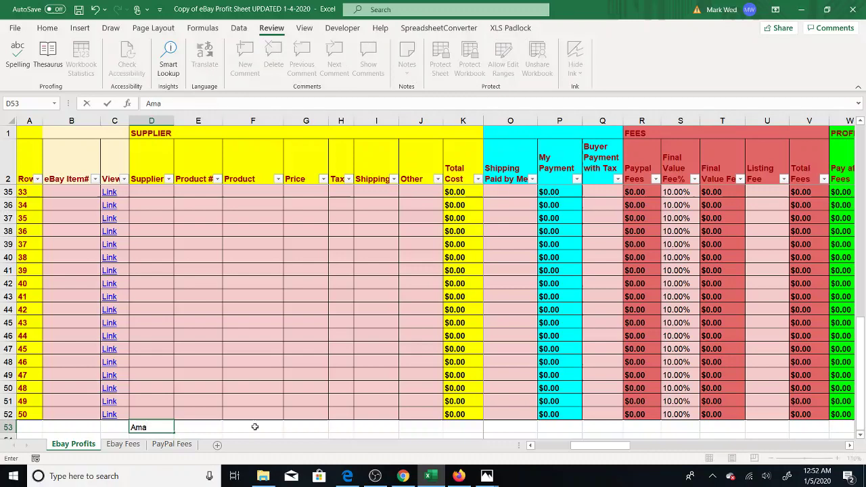
text(mazon)
key(ctrl+Return)
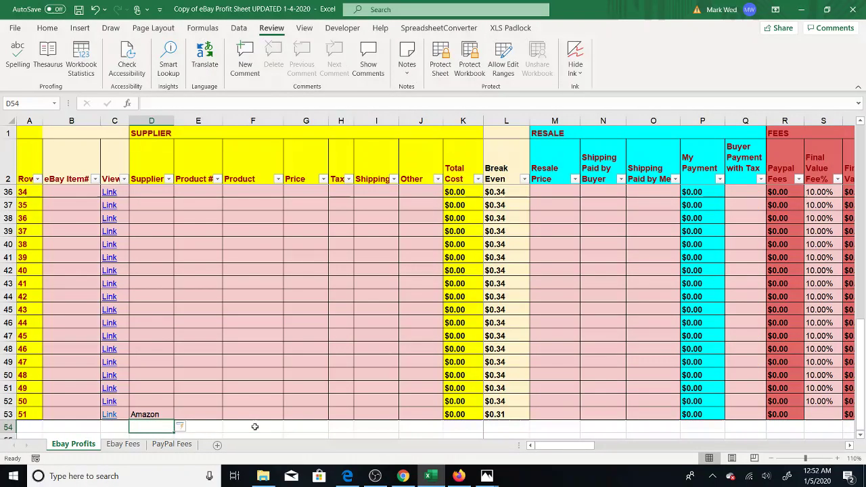
Step: Look across the new item 51 row as far as Paypal Fees to check which formulas carried over
key(Right)
key(Right)
key(Right)
key(Right)
key(Right)
key(Right)
key(Right)
key(Right)
key(Right)
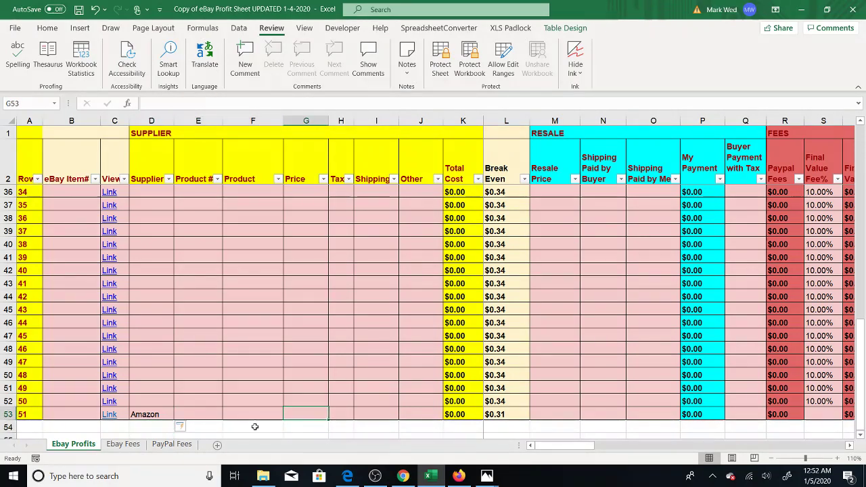
key(Right)
key(Right)
key(Right)
key(Right)
key(Right)
key(Right)
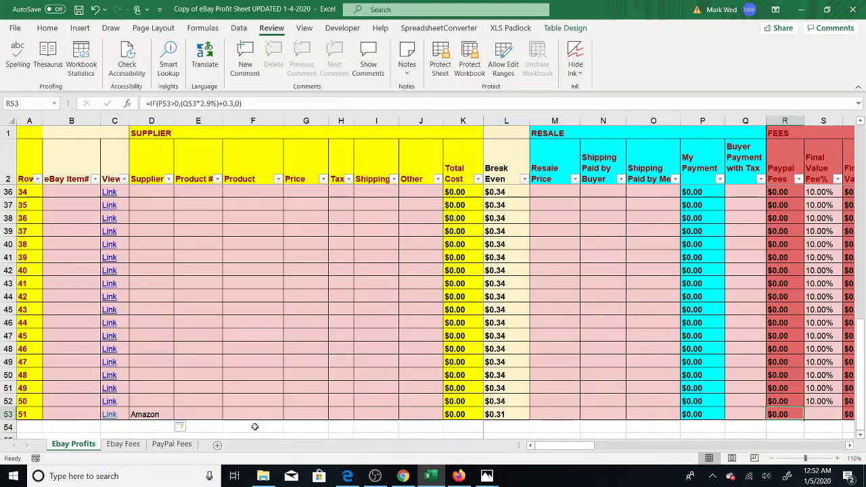
key(Left)
key(Left)
key(Left)
key(Left)
key(Left)
key(Left)
key(Left)
key(Left)
key(Left)
key(Left)
key(Left)
key(Left)
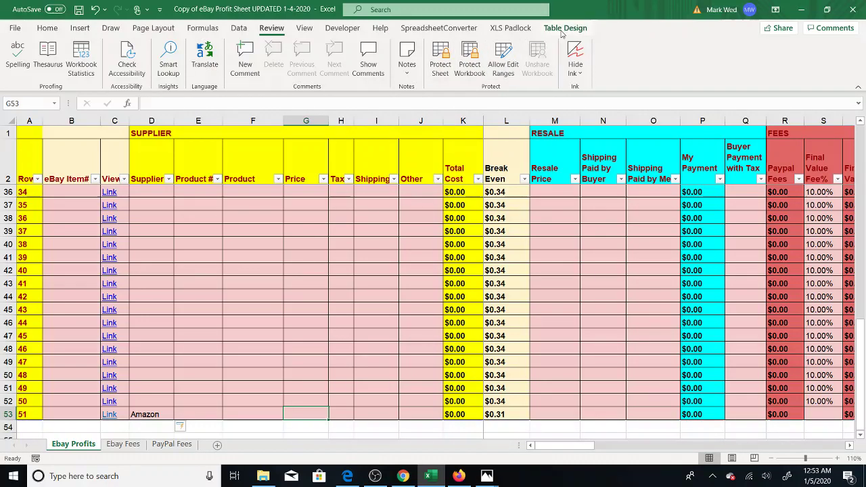
Step: Turn on the Total Row for the profit table
click(75, 411)
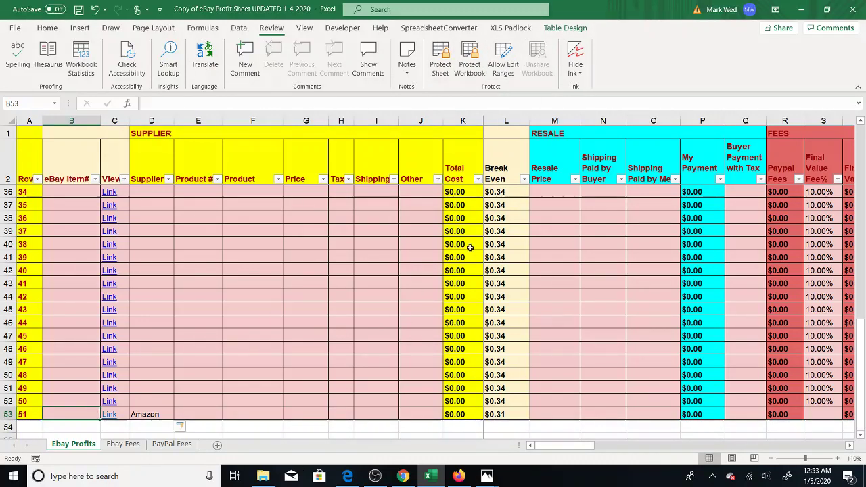
click(561, 30)
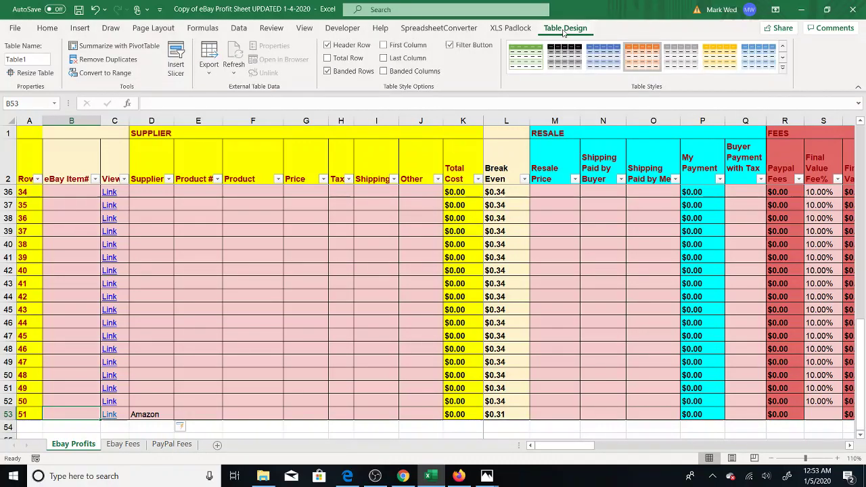
click(328, 58)
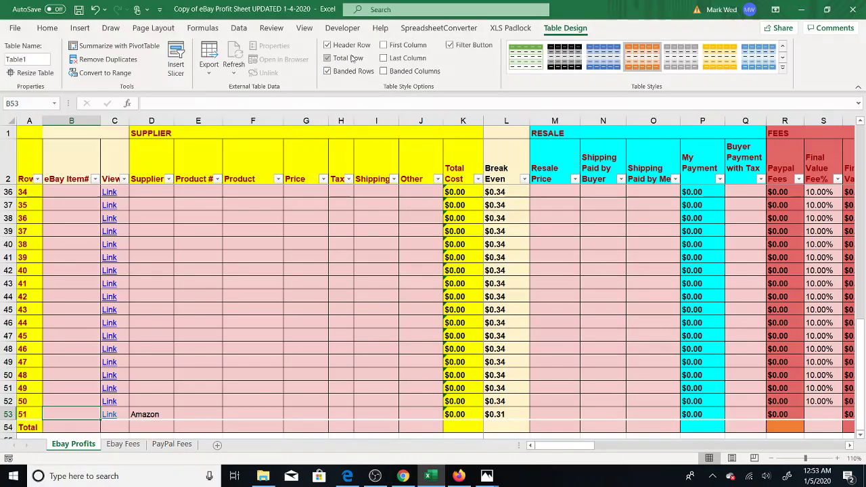
Step: Set the Total row's My Payment cell to Sum
click(72, 427)
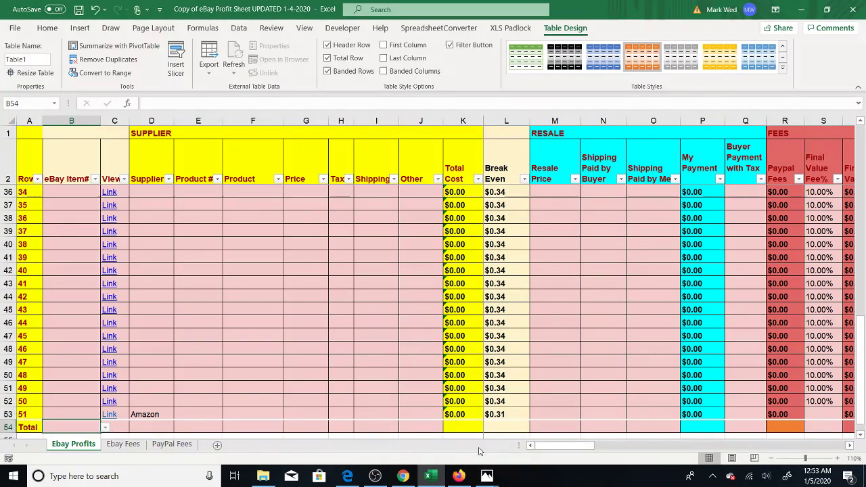
click(467, 426)
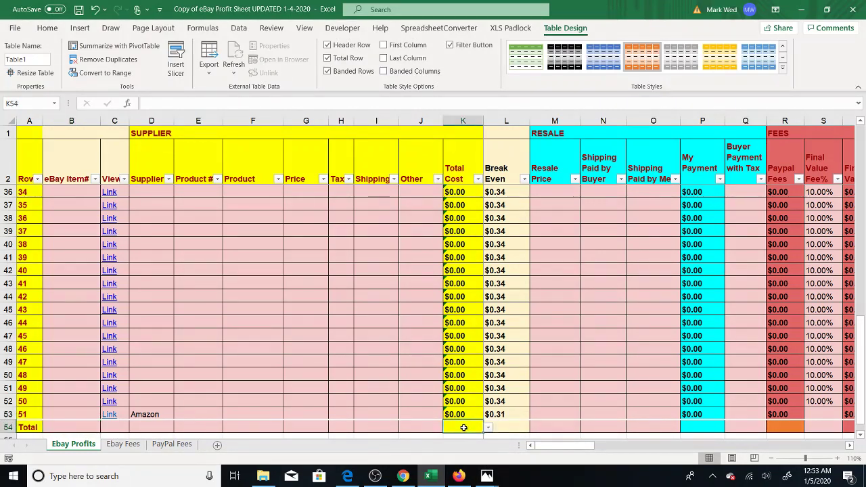
key(Right)
key(Right)
key(Right)
key(Right)
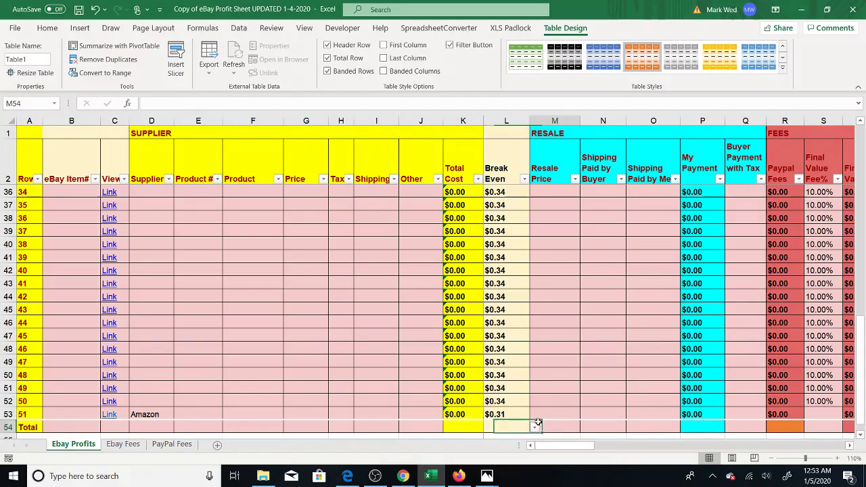
key(Right)
key(Right)
key(Right)
key(Right)
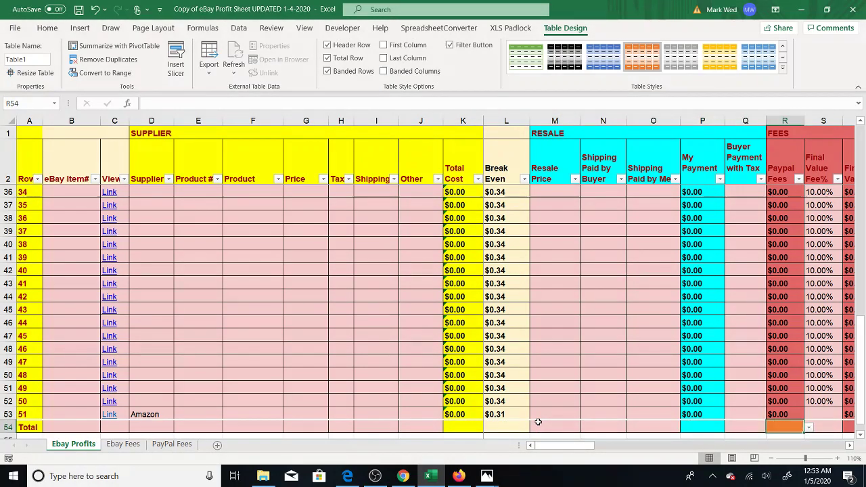
key(Left)
key(Left)
key(Left)
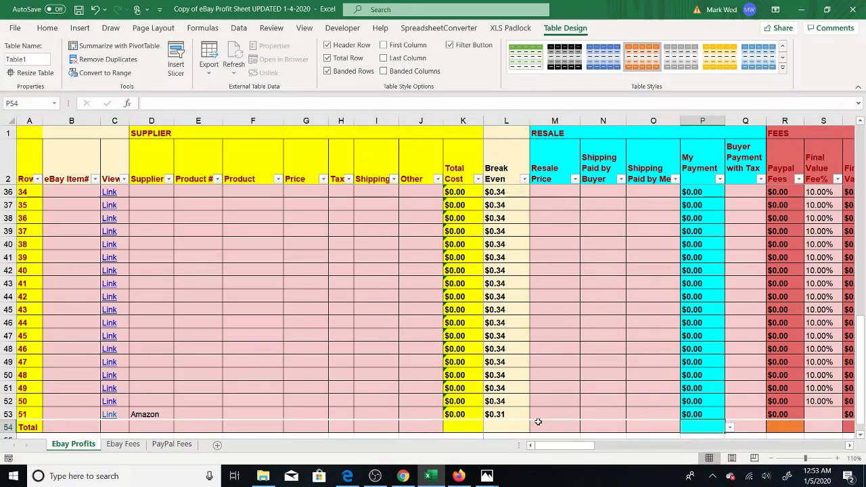
click(729, 427)
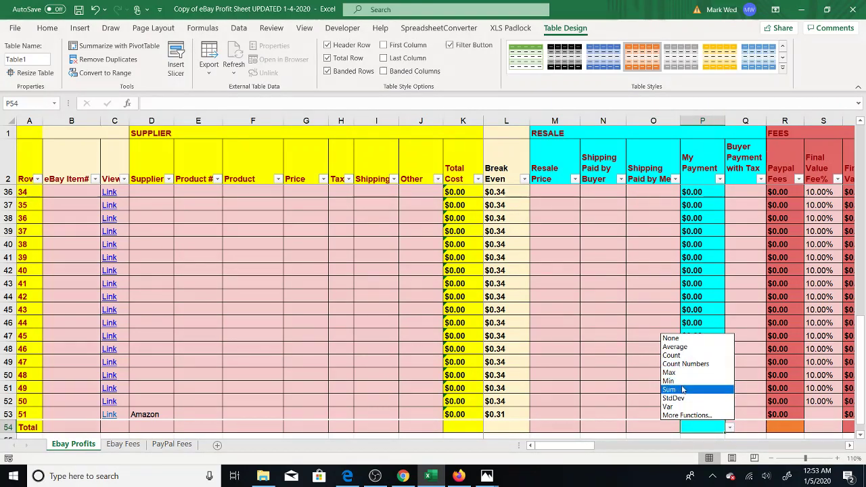
click(697, 389)
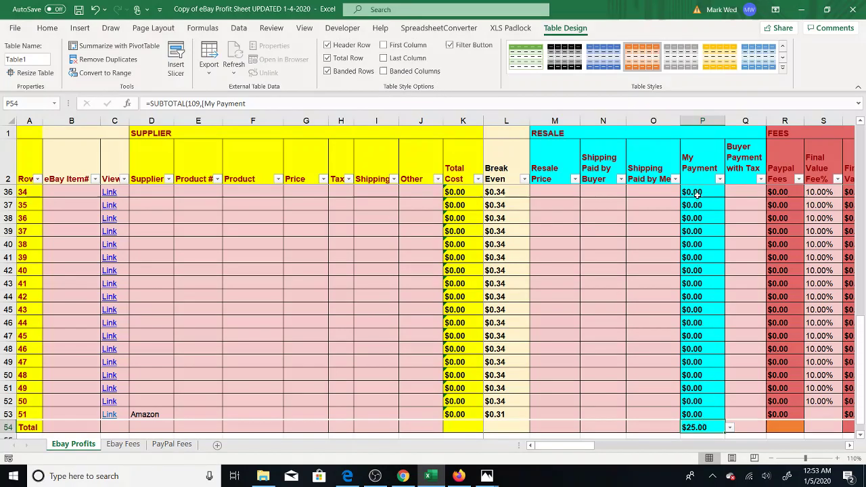
click(779, 425)
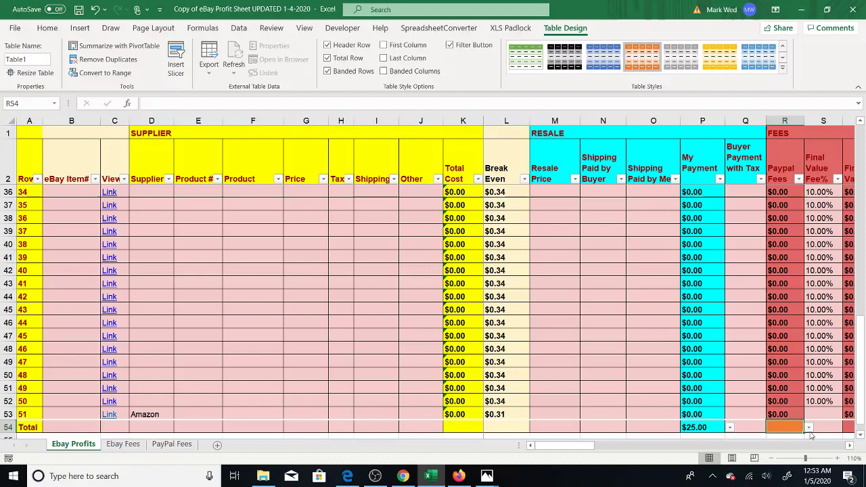
click(849, 444)
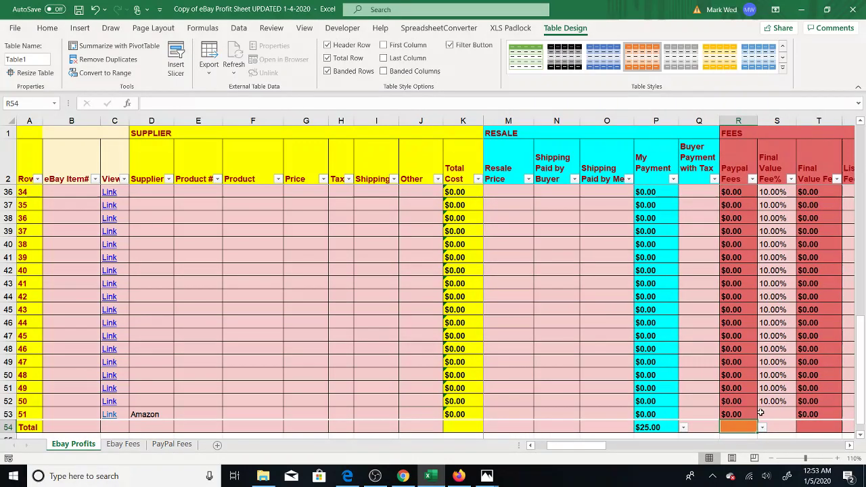
click(762, 427)
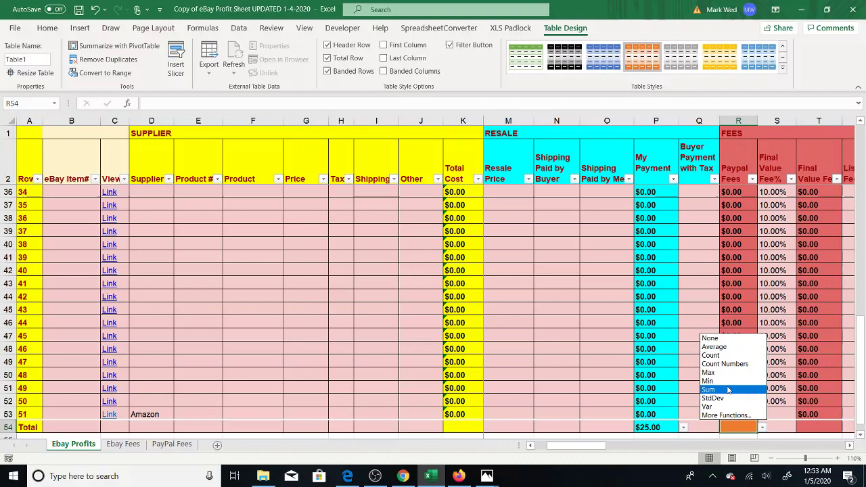
click(731, 429)
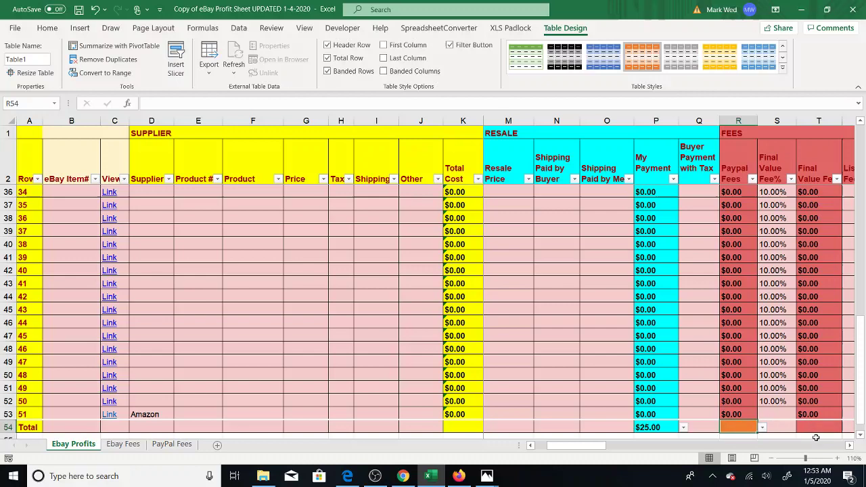
Step: Set the Total row's Profit cell to Sum
click(850, 446)
click(850, 446)
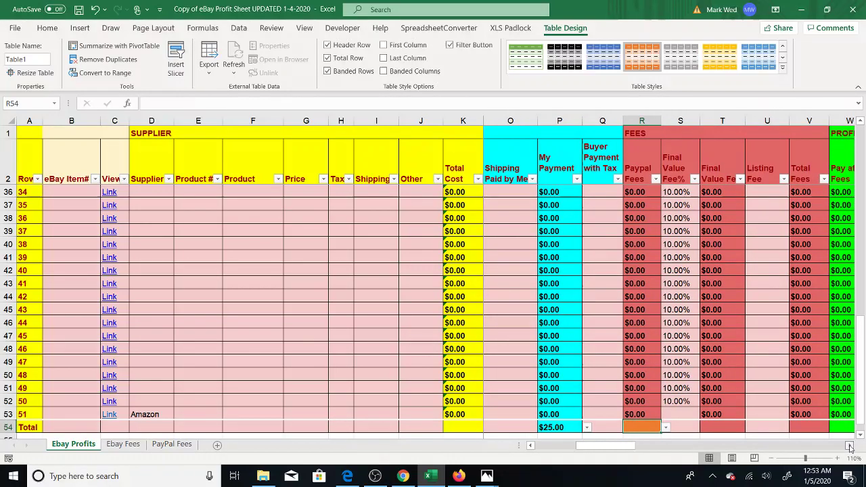
click(850, 446)
click(849, 446)
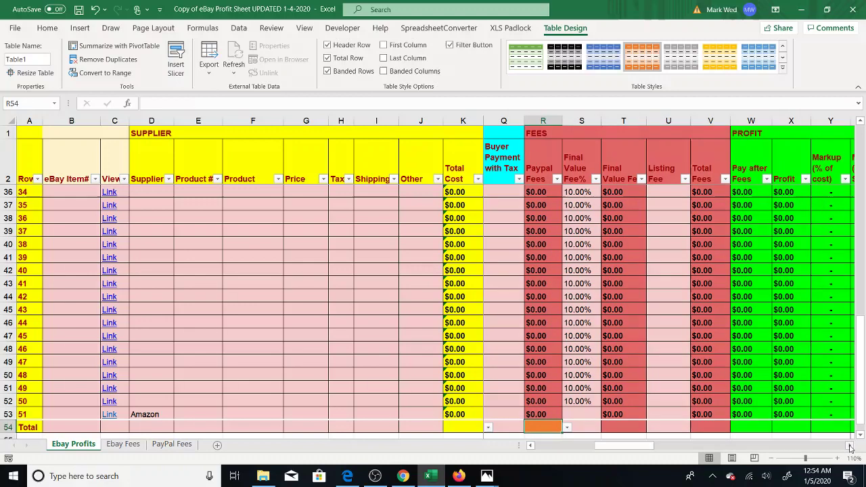
click(850, 446)
click(850, 445)
click(713, 425)
click(736, 428)
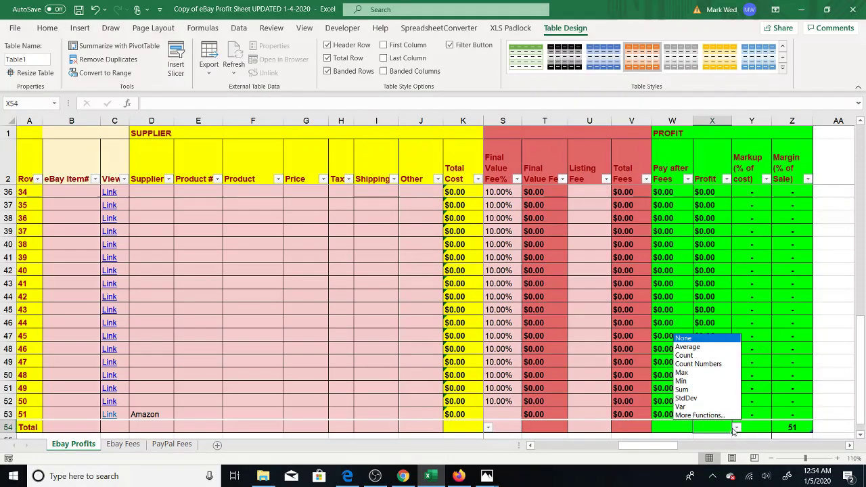
click(707, 394)
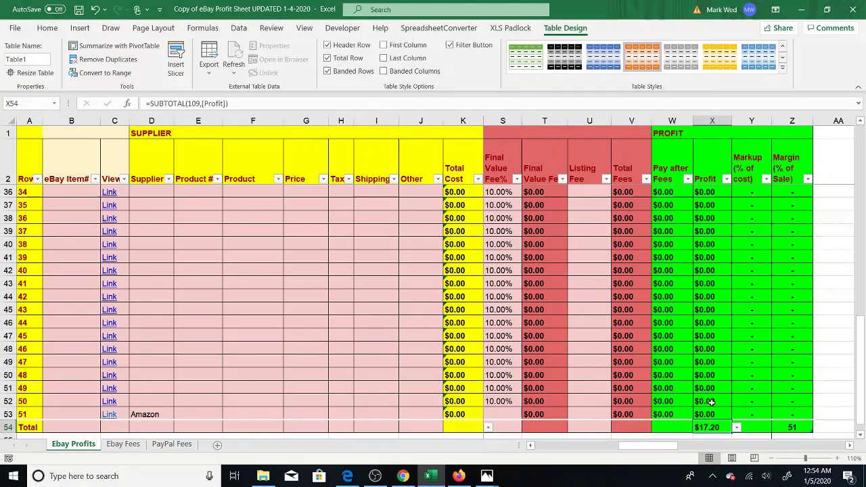
Step: Filter the Supplier column at the start of the table to show only Amazon and select the remaining Amazon cell
drag(653, 446, 549, 446)
drag(862, 354, 863, 199)
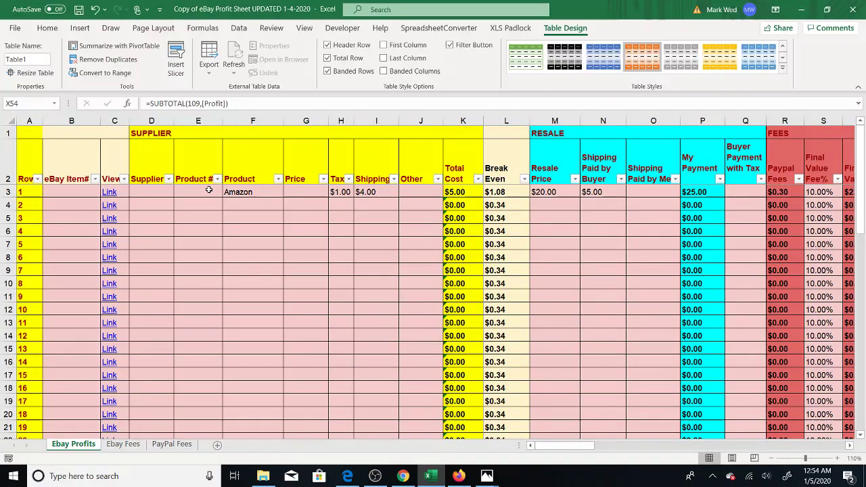
click(169, 180)
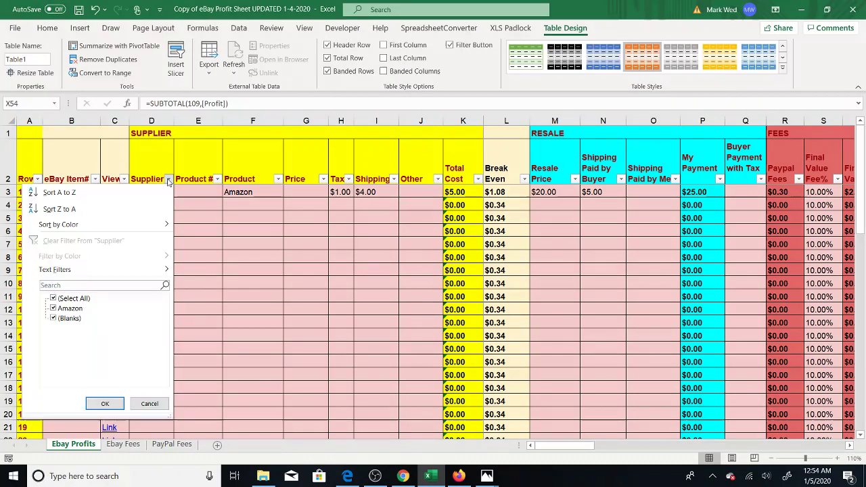
click(54, 298)
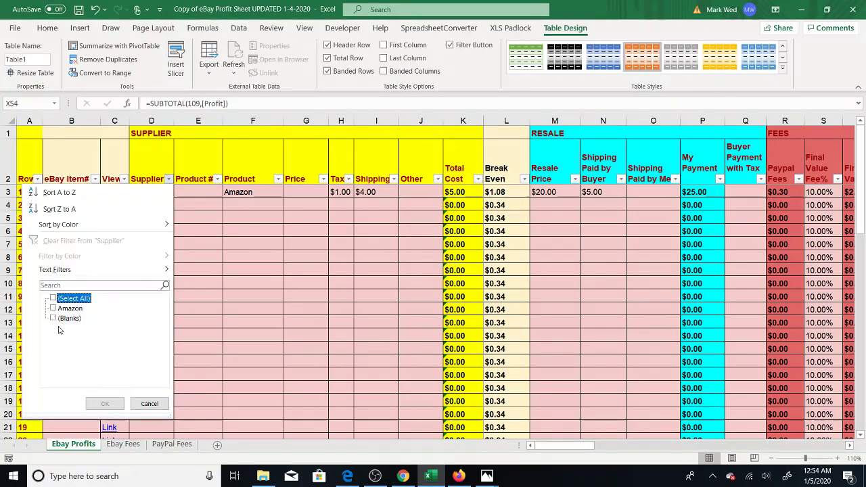
click(54, 309)
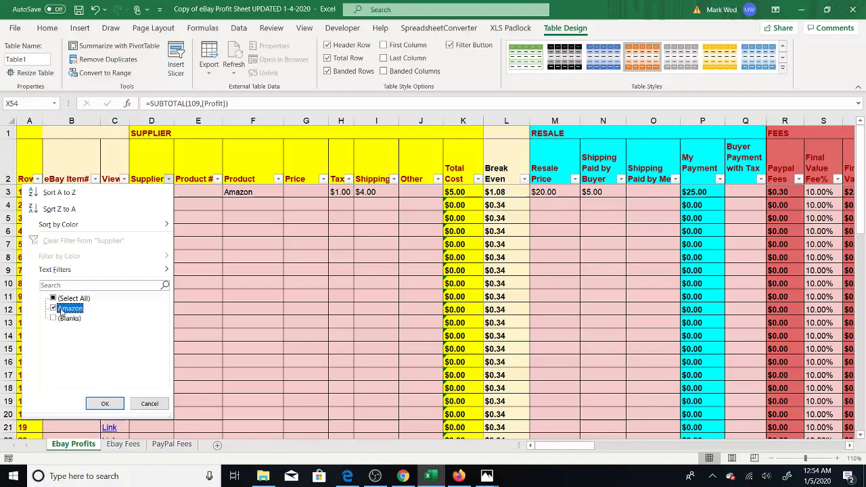
click(103, 404)
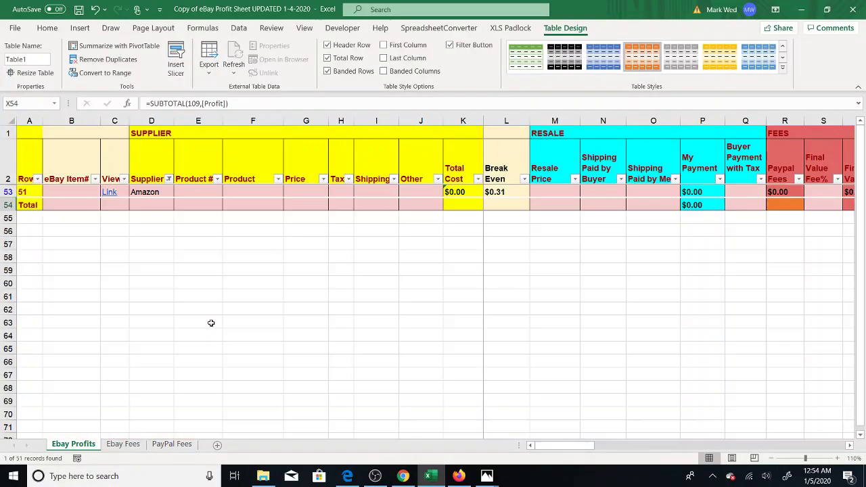
click(157, 193)
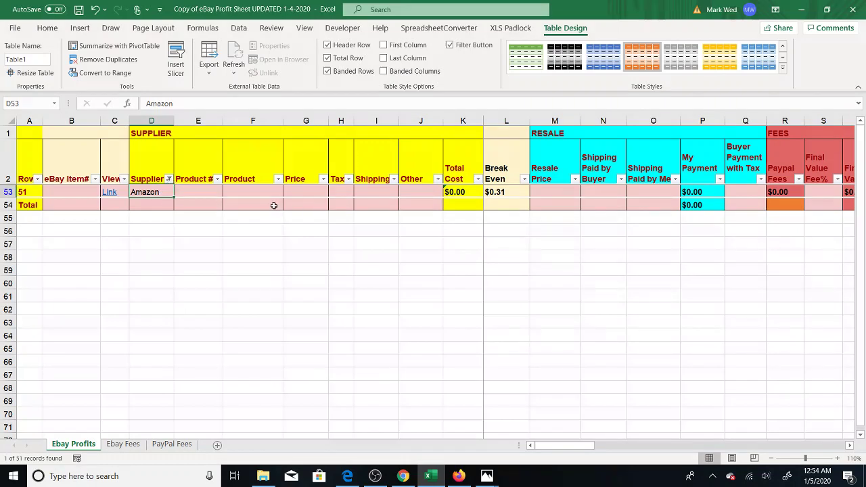
Step: Include the blank entries in the Supplier filter again so that all rows are shown
click(168, 179)
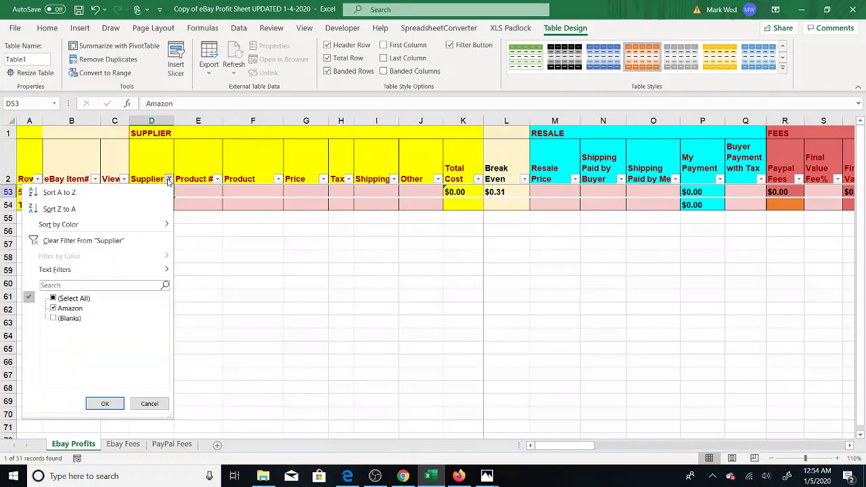
click(64, 318)
click(105, 403)
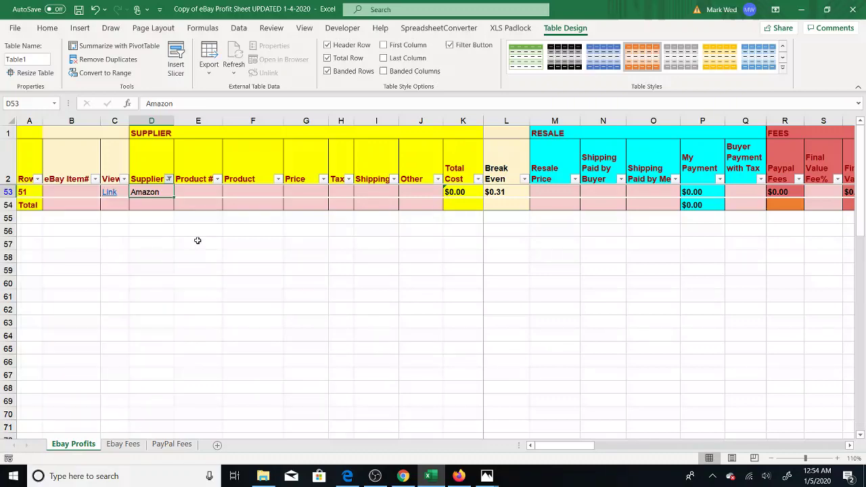
Step: Enter Walmart as the Product of item 2 in cell F4
click(251, 204)
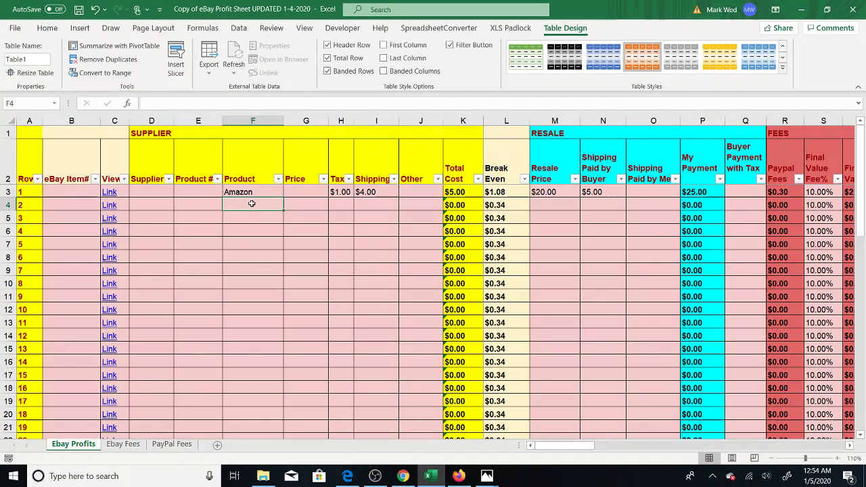
text(Walmart)
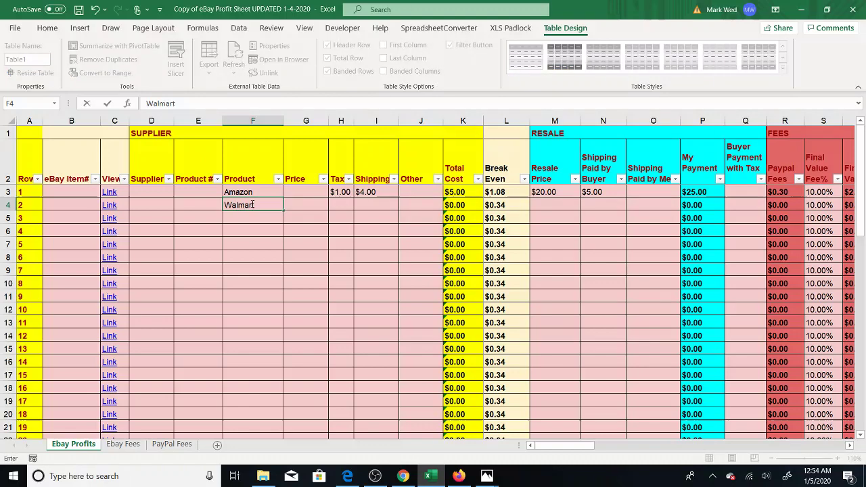
key(Return)
Step: Filter the Product column to show only Walmart
click(278, 178)
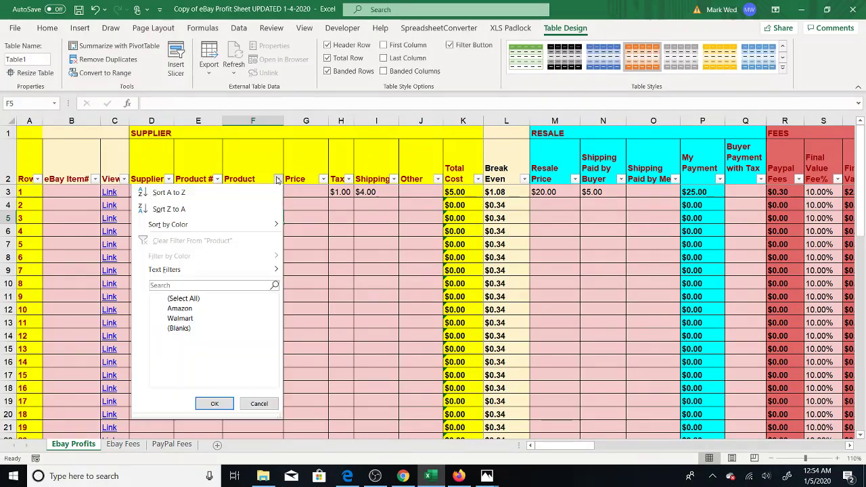
click(163, 298)
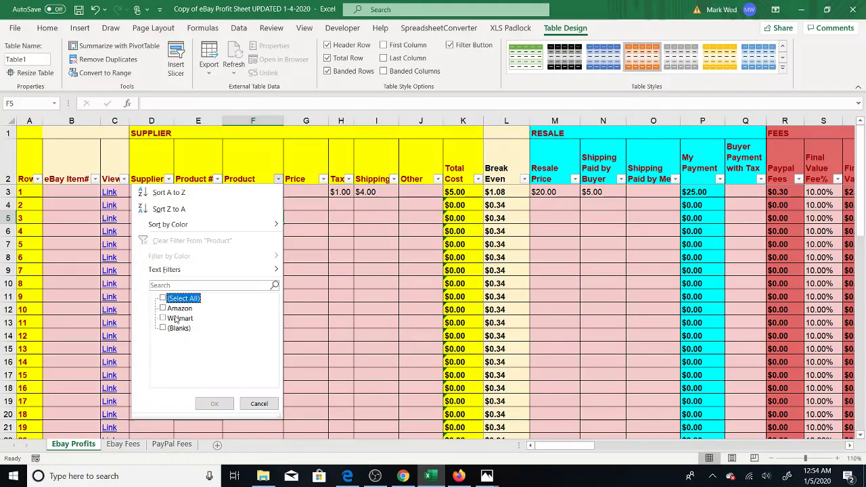
click(163, 318)
click(211, 403)
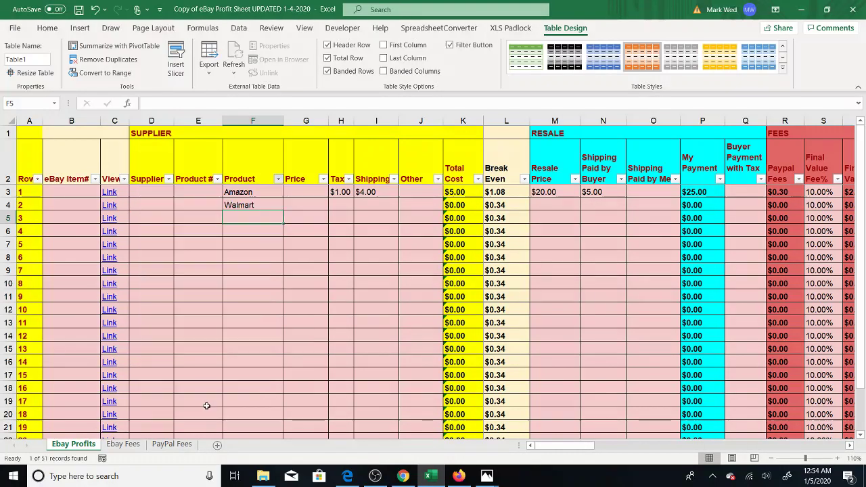
Step: Reselect all values in the Product filter to show every row
click(277, 178)
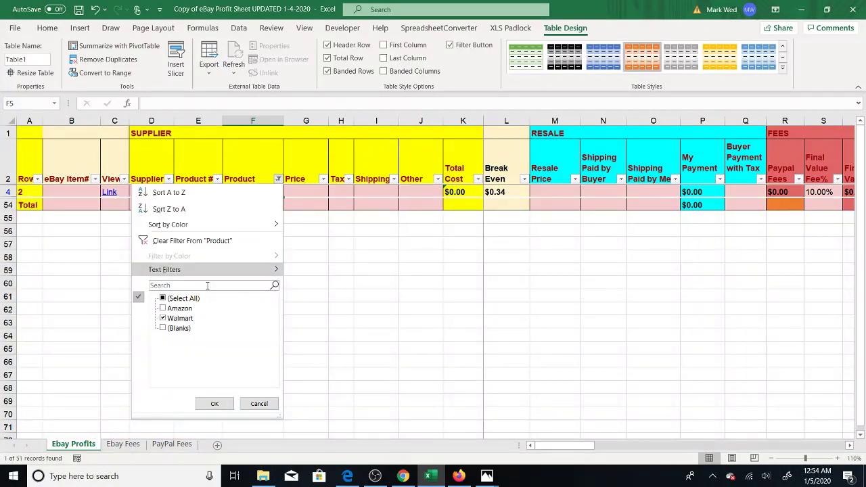
click(163, 299)
click(206, 403)
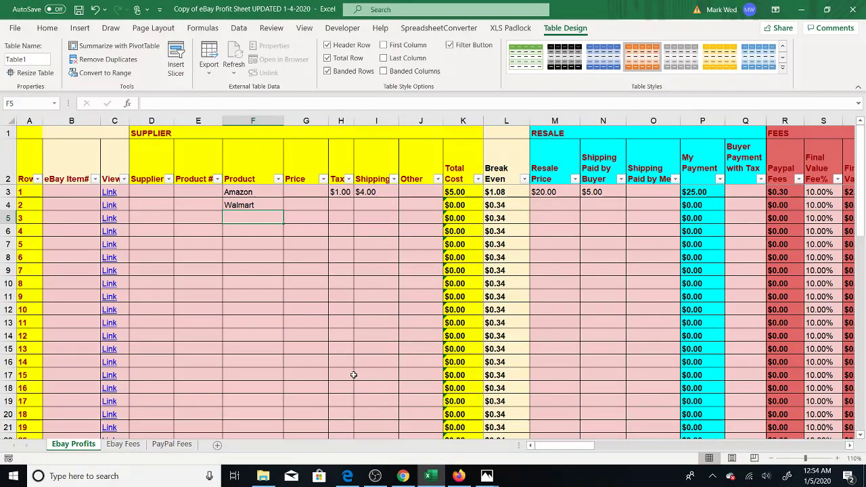
Step: Switch to the Google Sheets copy in Firefox and create a filter on the header cells from eBay Item# to Margin
click(458, 475)
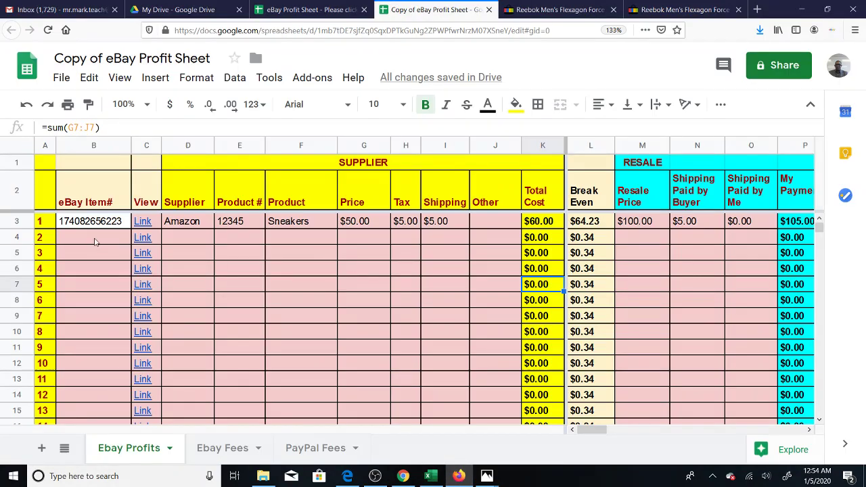
drag(85, 192, 688, 197)
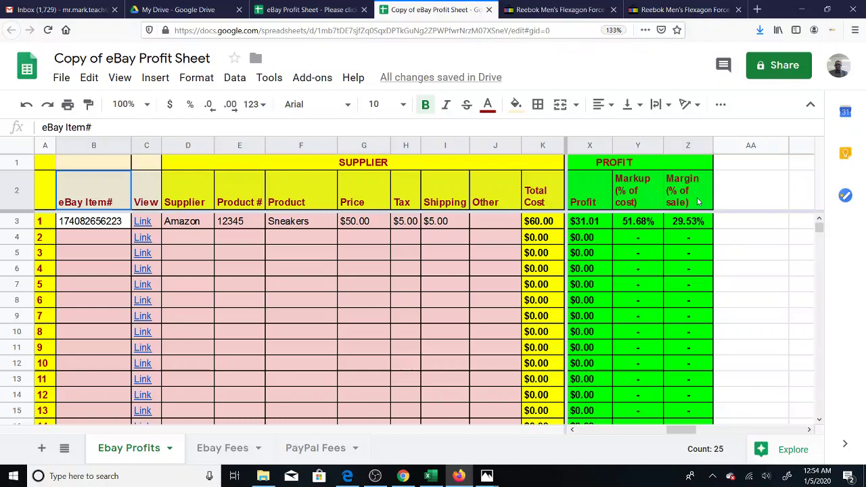
click(234, 79)
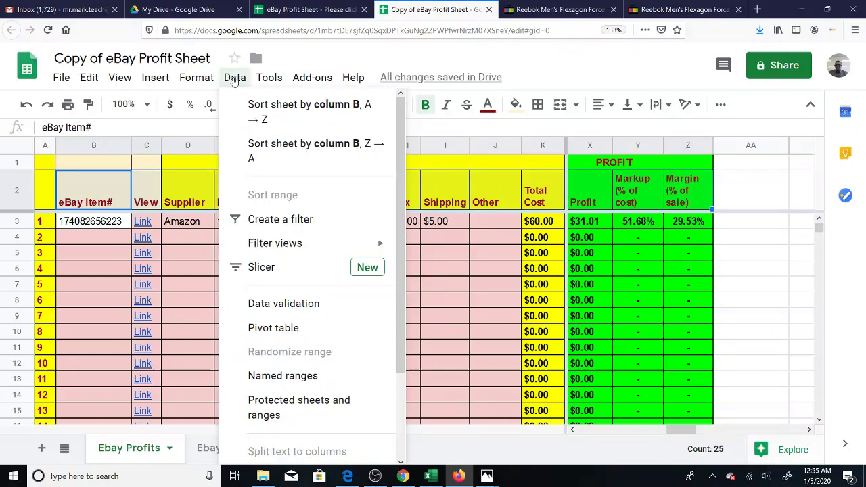
click(281, 221)
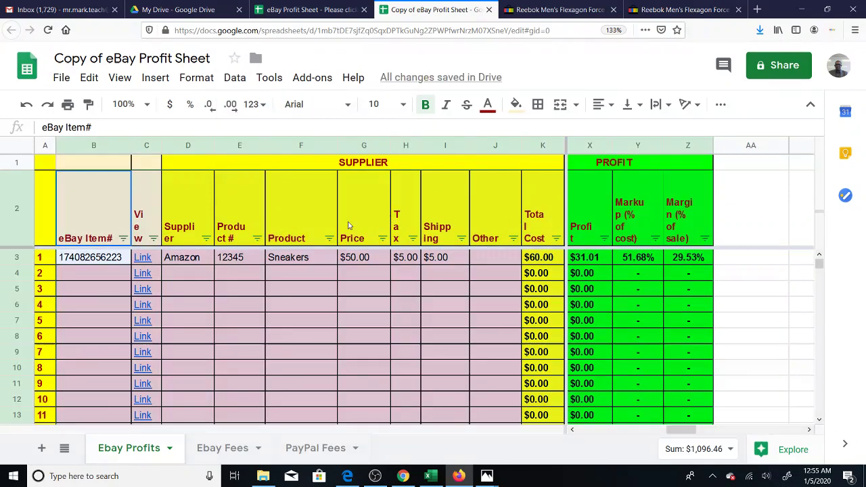
Step: Widen the View, Tax and Profit columns so that each header fits on one line beside its filter icon
drag(161, 145, 182, 146)
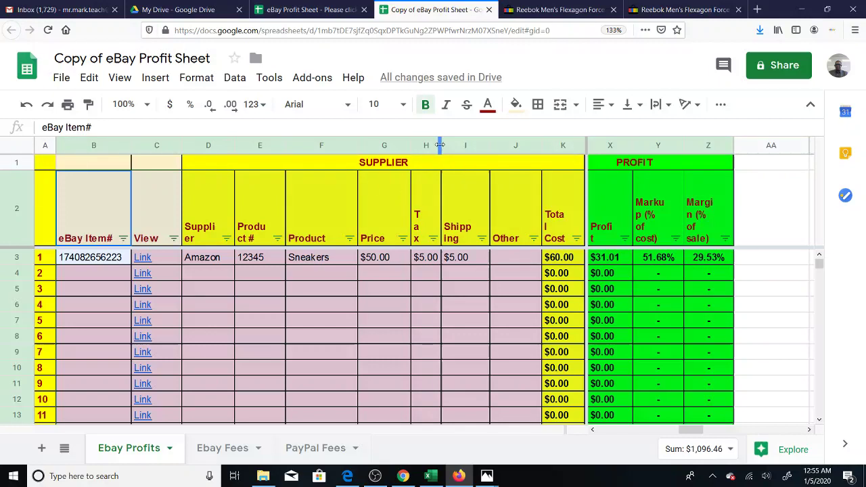
drag(440, 145, 454, 145)
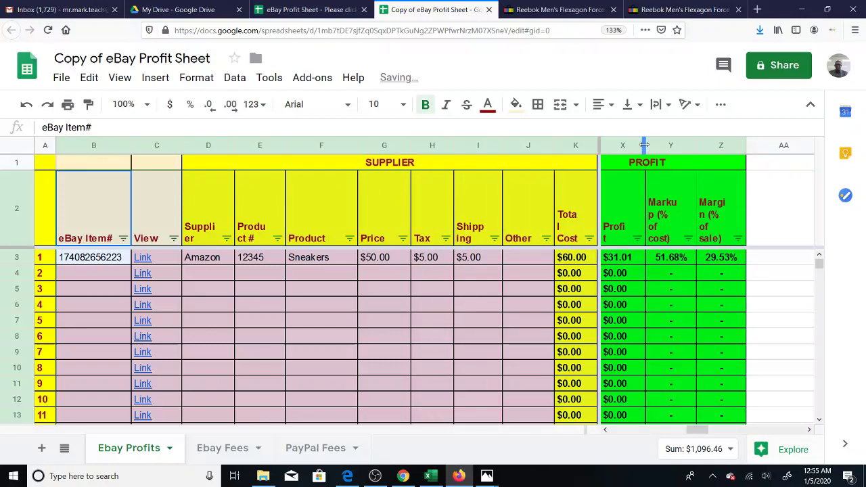
drag(645, 146, 655, 145)
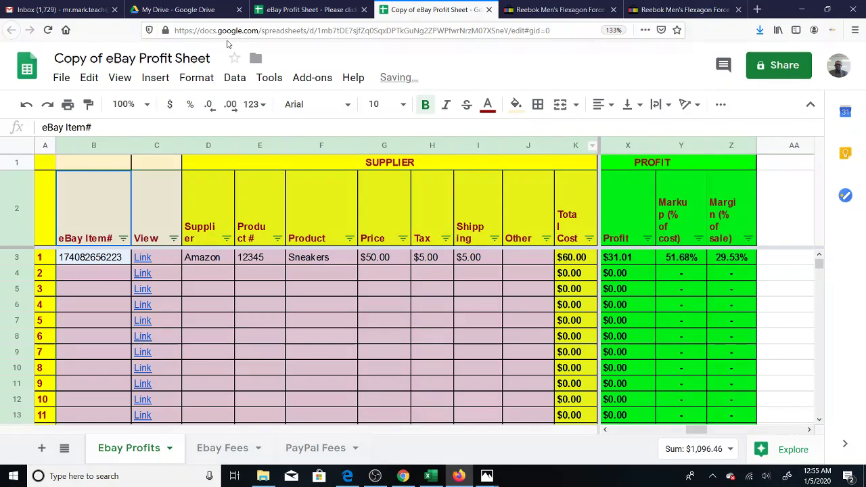
Step: Undo the View, Tax and Profit column widenings, and redo only those of the View and Tax columns
click(26, 105)
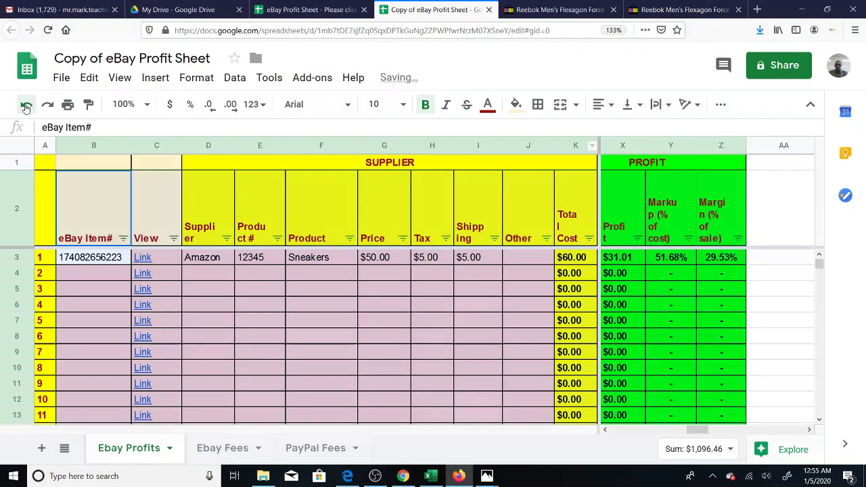
click(26, 106)
click(26, 106)
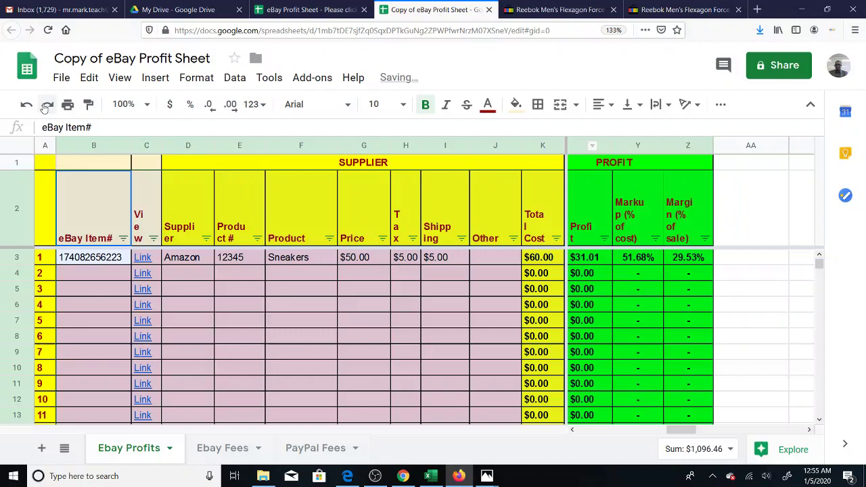
click(46, 106)
click(46, 105)
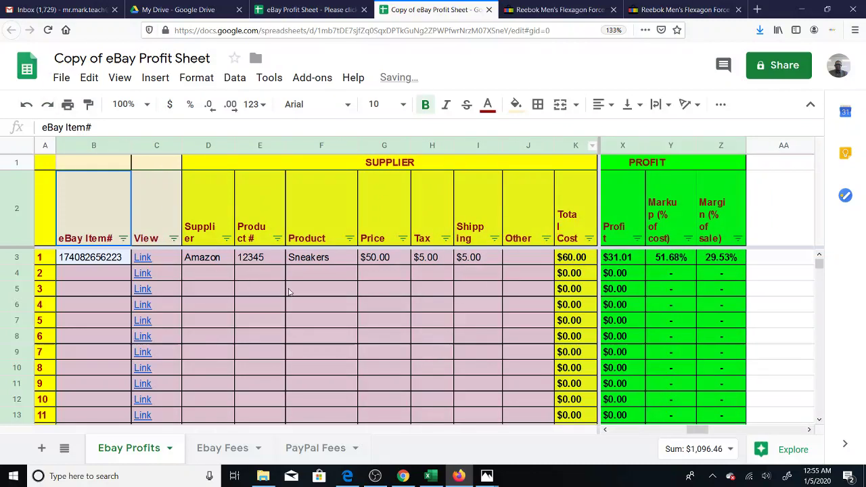
Step: Clear the Supplier filter values and tick only Amazon, and reselect all values before applying the filter
click(304, 319)
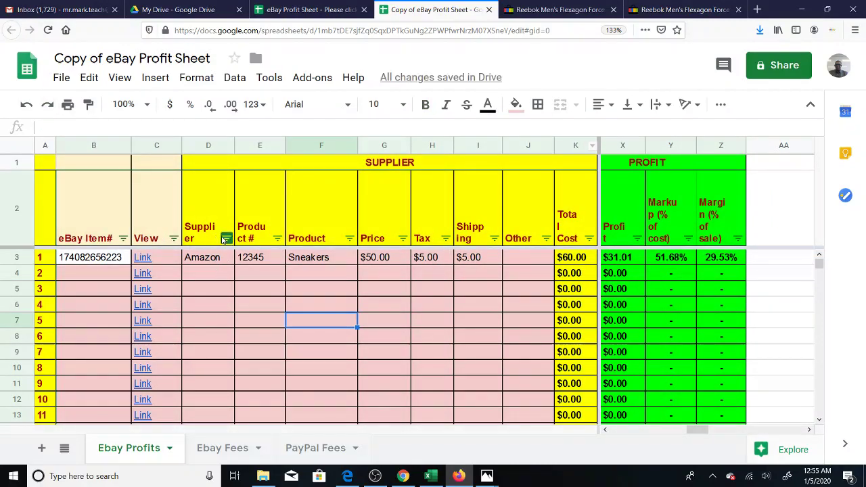
click(226, 239)
scroll(225, 330, down, 3)
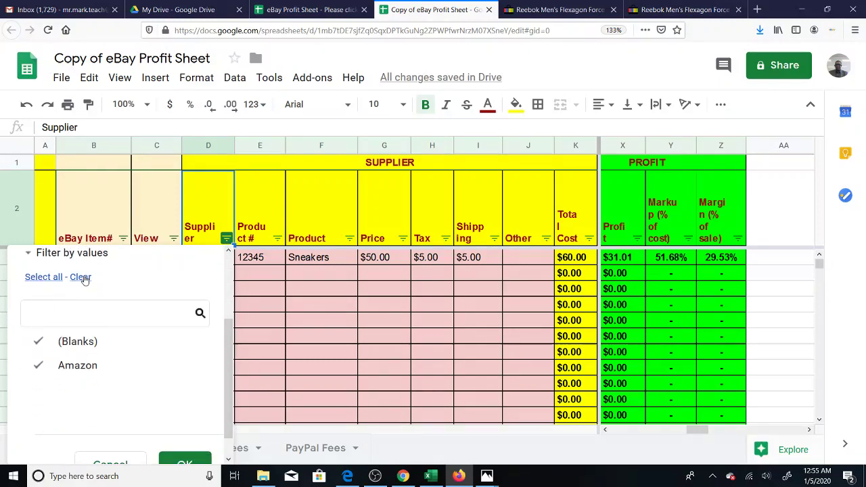
click(81, 278)
click(64, 366)
click(43, 277)
click(182, 461)
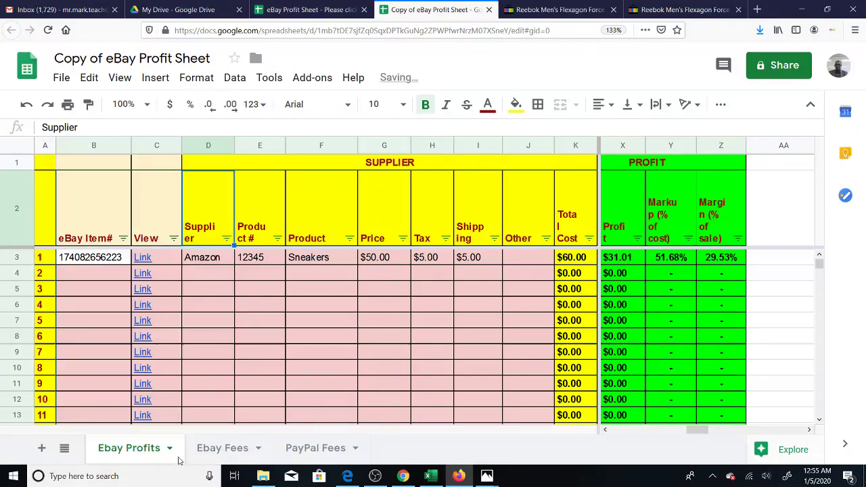
Step: Widen the Supplier and Product # columns so that their header words no longer break beside the filter icons
click(214, 271)
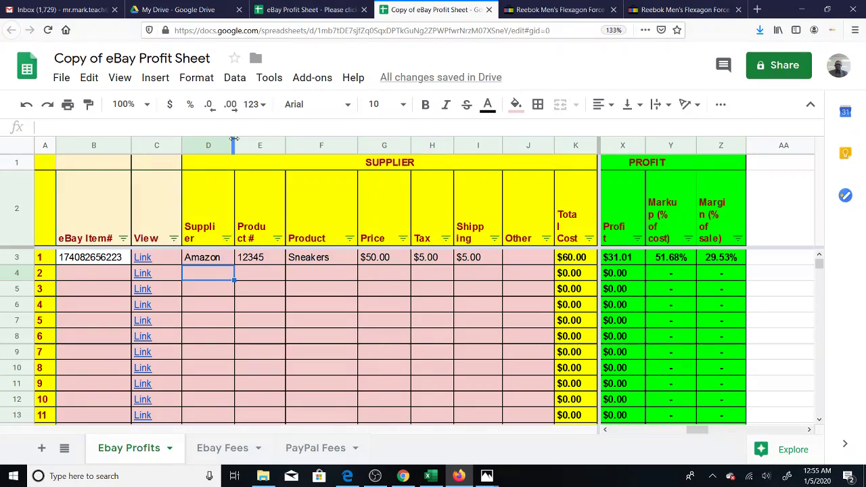
drag(234, 139, 241, 139)
drag(293, 143, 304, 145)
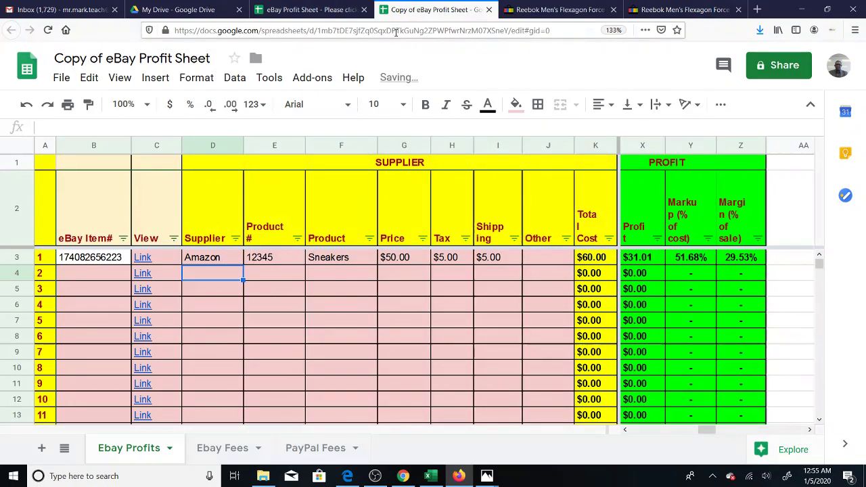
Step: View the Ebay Fees and PayPal Fees sheets, and return to the first item row of the Ebay Profits sheet
click(216, 452)
click(312, 451)
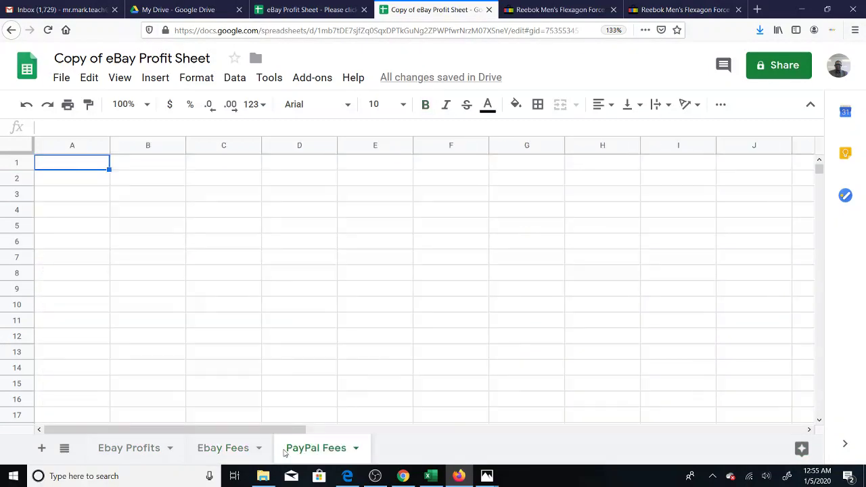
click(119, 451)
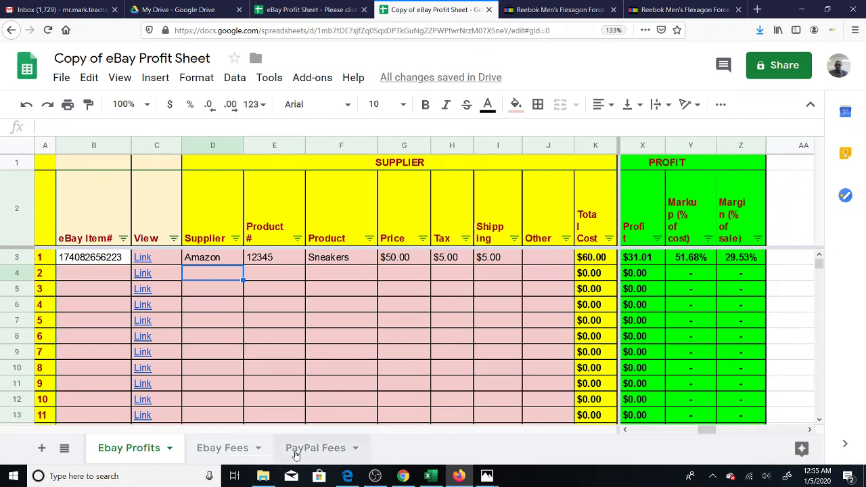
click(112, 258)
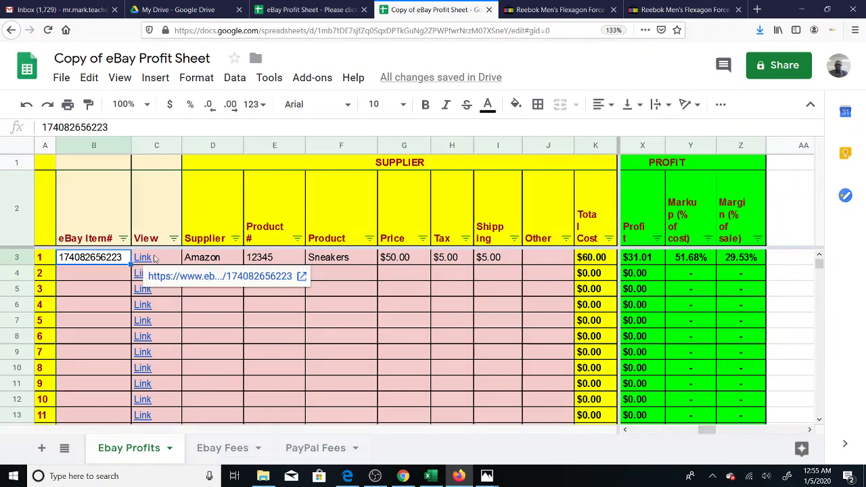
key(Left)
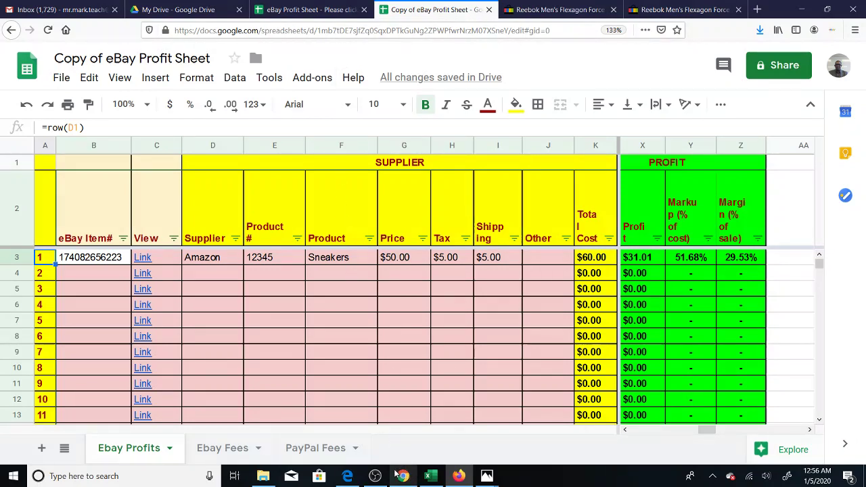
mouse_move(399, 473)
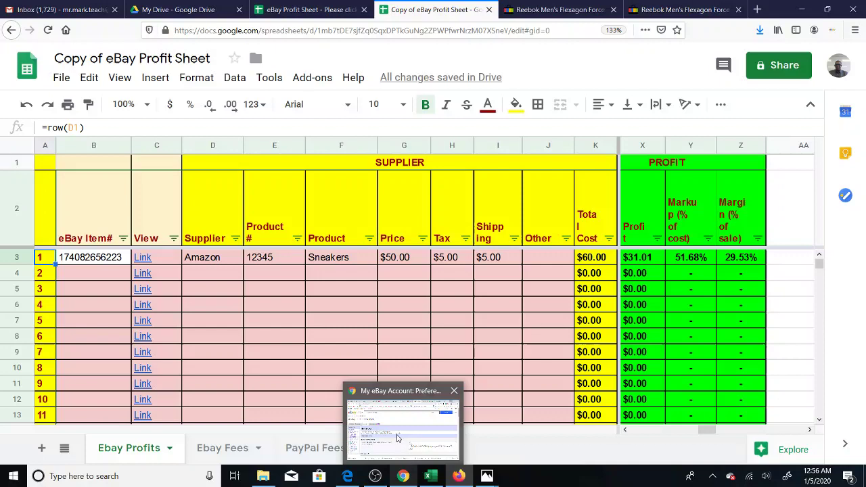
Step: Set Buyer Payment with Tax for the Sneakers item in cell Q3 to 105
click(560, 257)
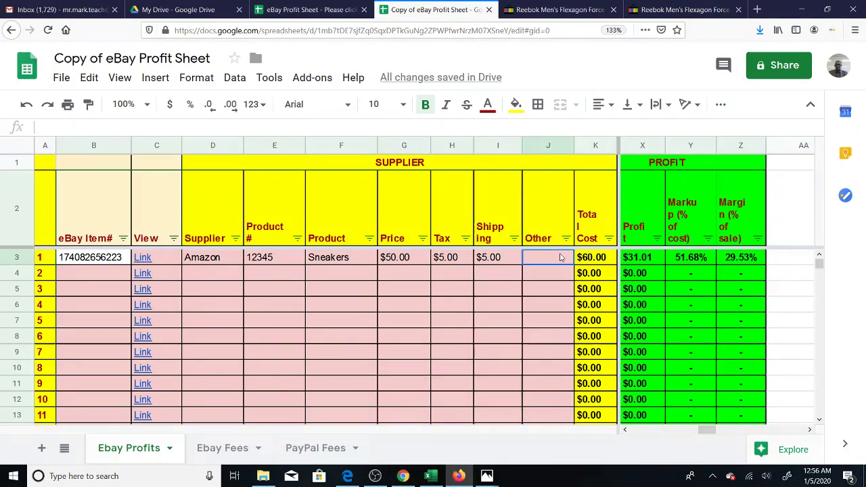
key(Left)
key(Left)
key(Home)
key(Right)
key(Right)
key(Right)
key(Right)
key(Right)
key(Right)
key(Right)
key(Right)
key(Right)
key(Right)
key(Right)
key(Right)
key(Right)
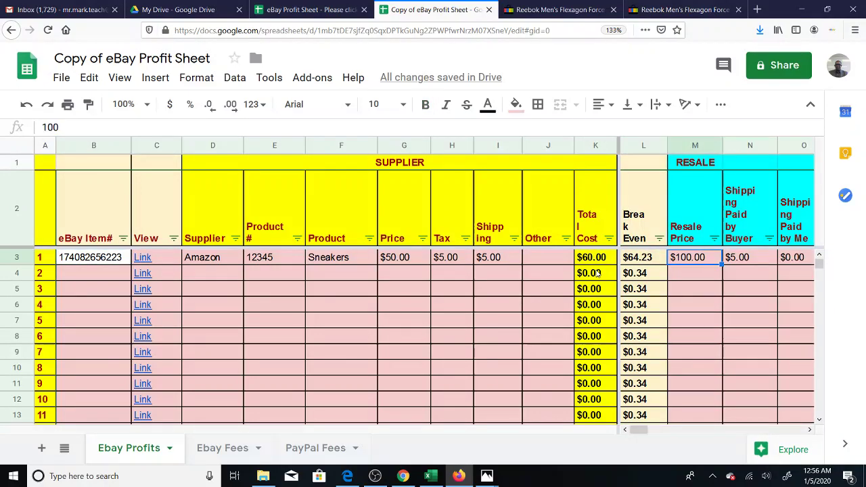
key(Right)
key(Right)
key(Right)
key(Right)
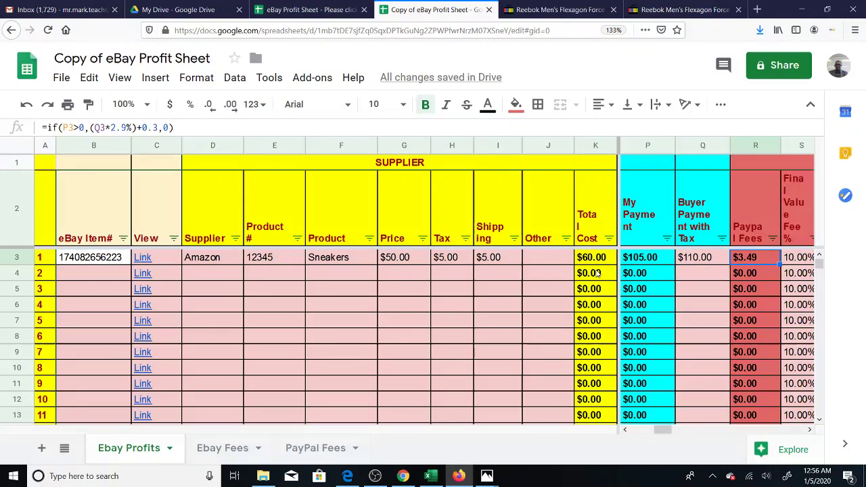
key(Left)
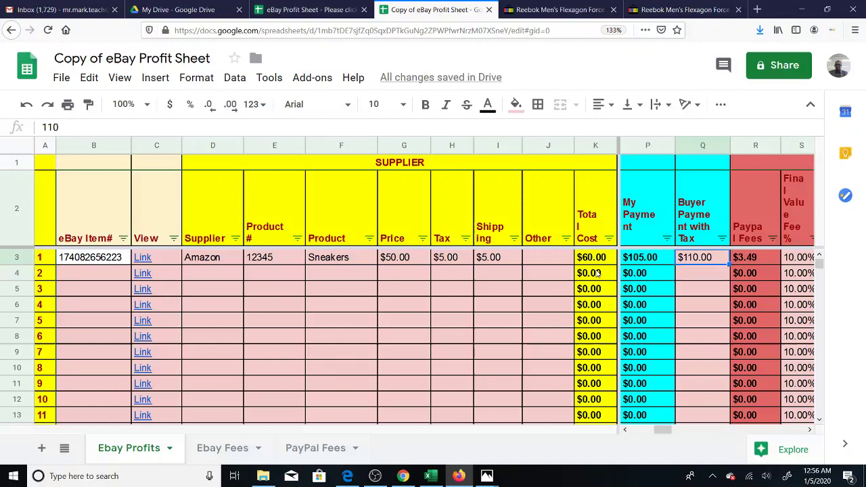
text(105)
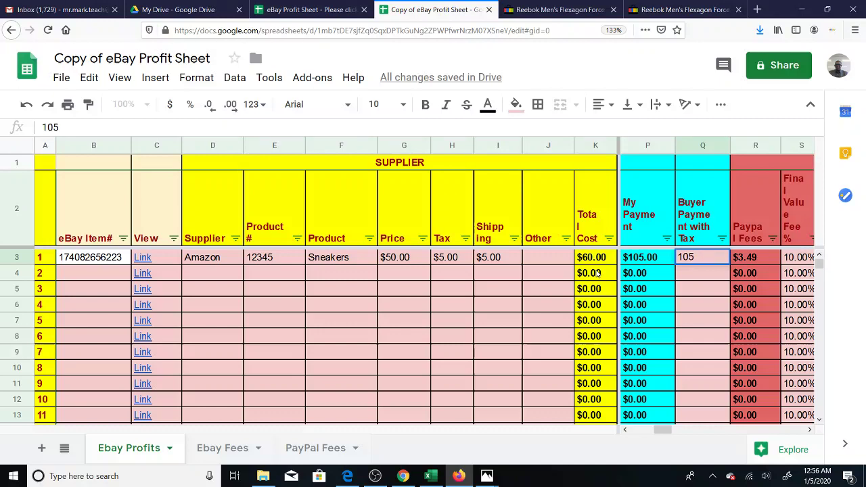
key(Return)
key(Up)
key(Left)
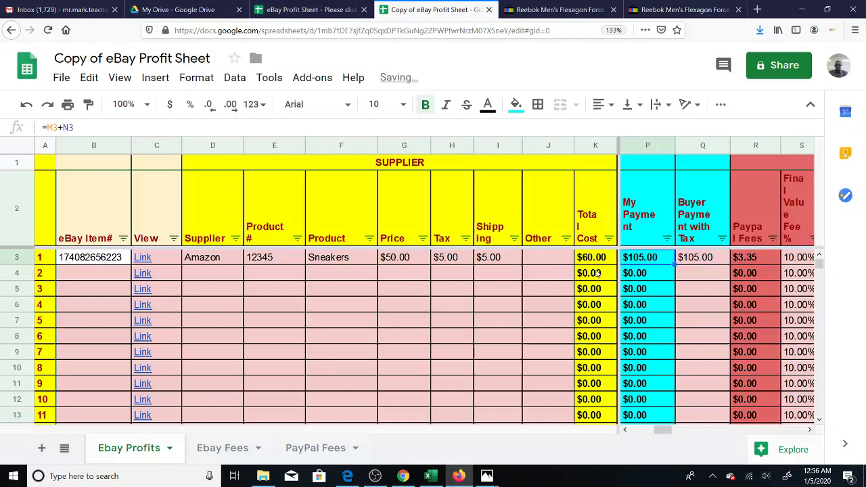
Step: Switch to Photos and examine the eBay order examples image for buyer payments with tax
key(Right)
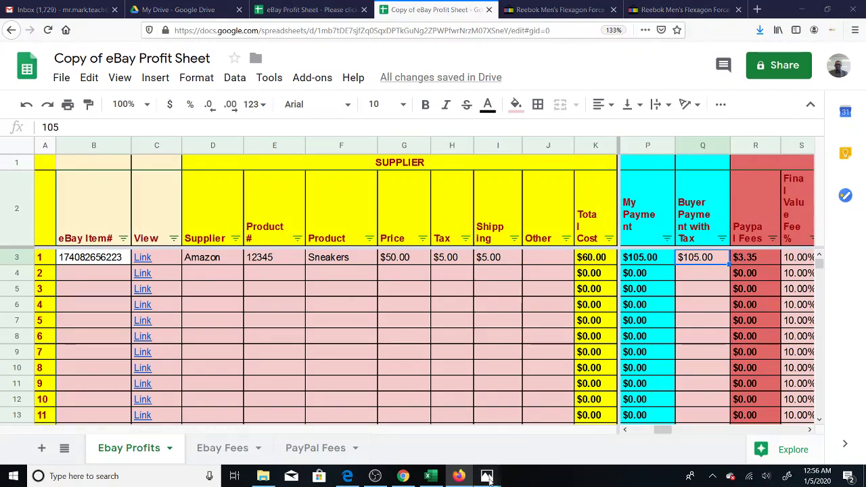
mouse_move(491, 477)
click(433, 443)
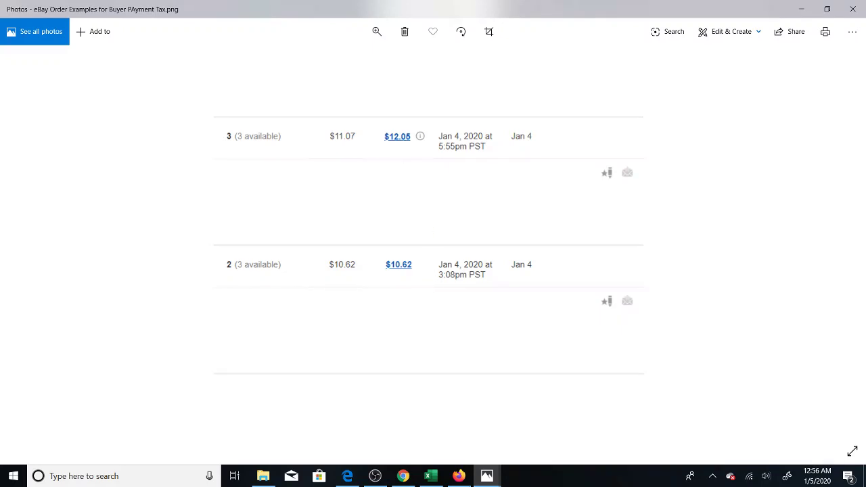
Step: Switch to the Excel workbook and examine the My Payment, Buyer Payment with Tax and Paypal Fees cells of the first item row
click(427, 476)
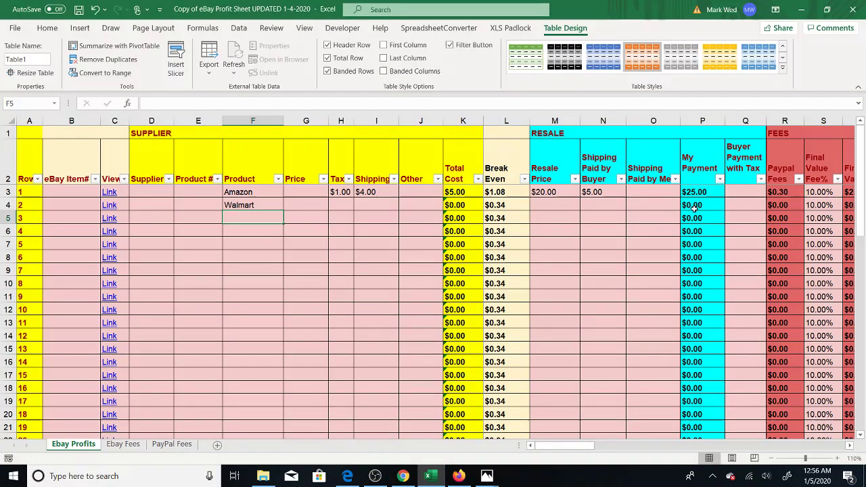
click(732, 187)
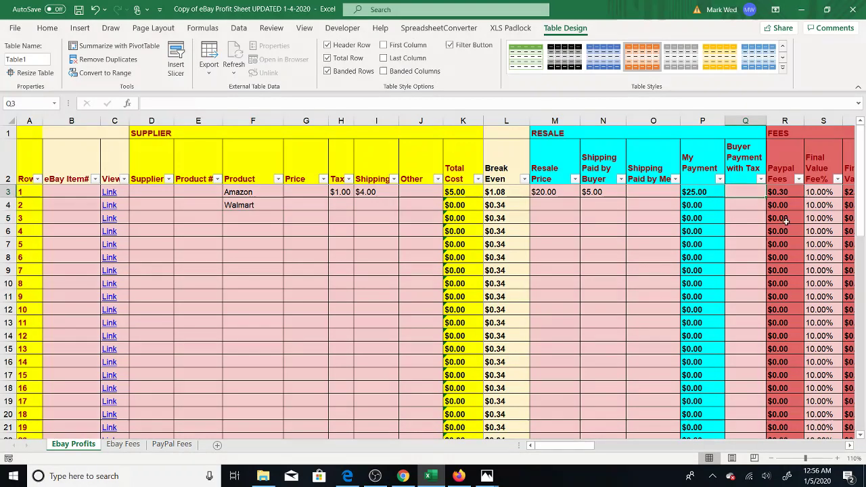
key(Up)
key(Up)
key(Down)
key(Down)
key(Down)
key(Right)
key(Up)
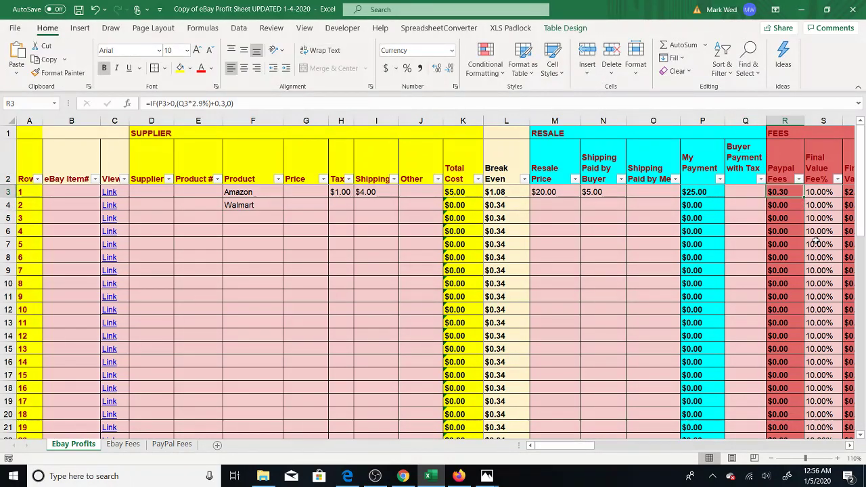
key(Left)
key(Left)
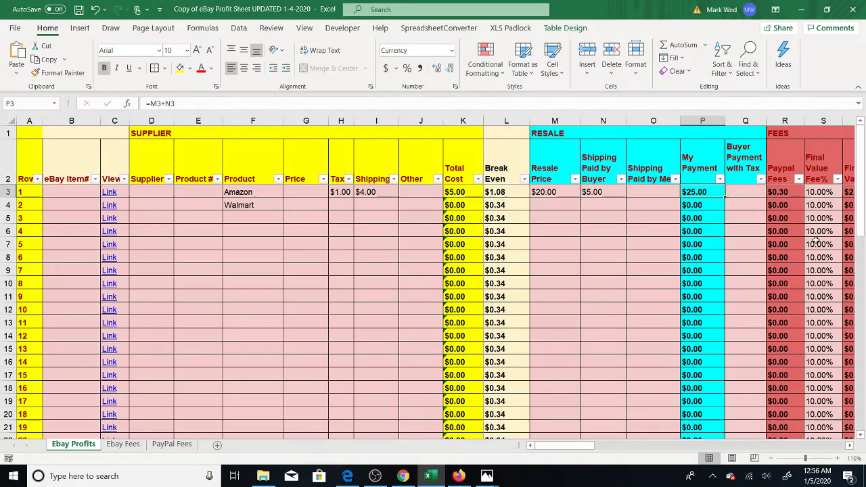
key(Right)
key(Up)
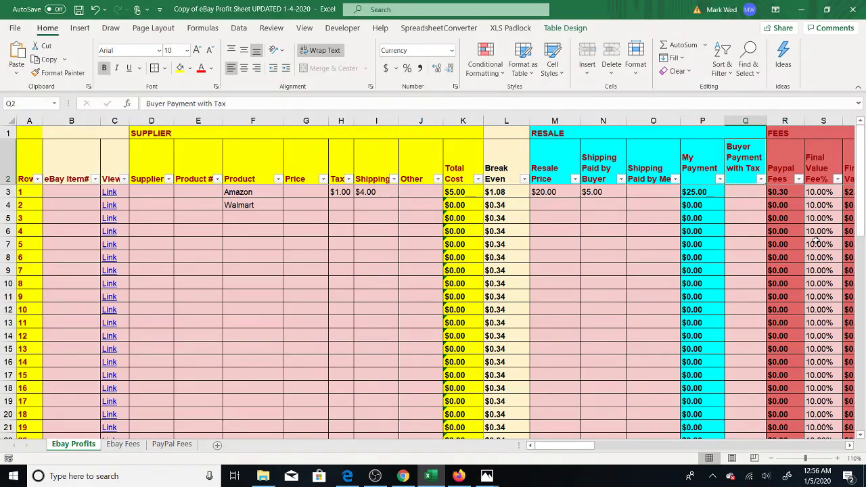
key(Down)
key(Up)
key(Right)
key(Down)
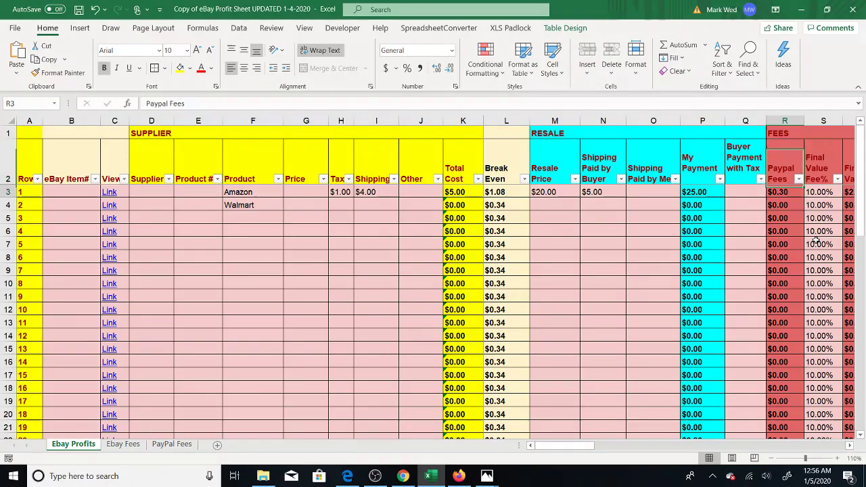
key(Left)
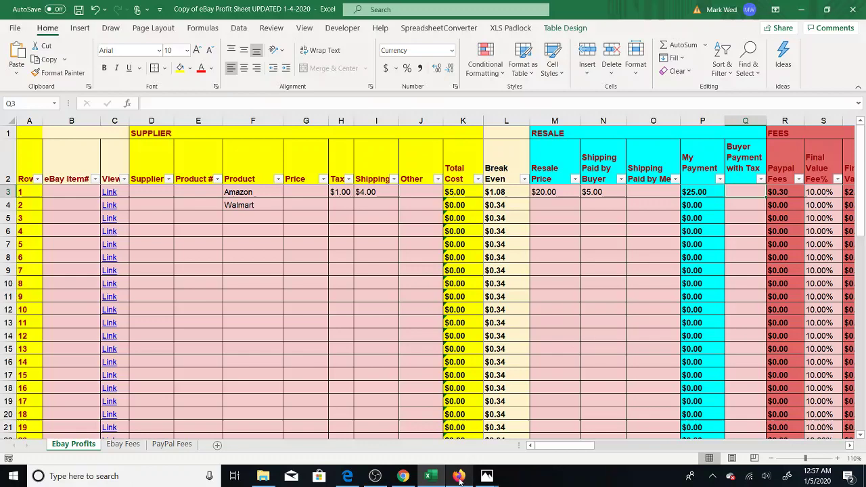
Step: Return to Photos and compare the price and total amounts in the two order examples
mouse_move(463, 477)
click(475, 461)
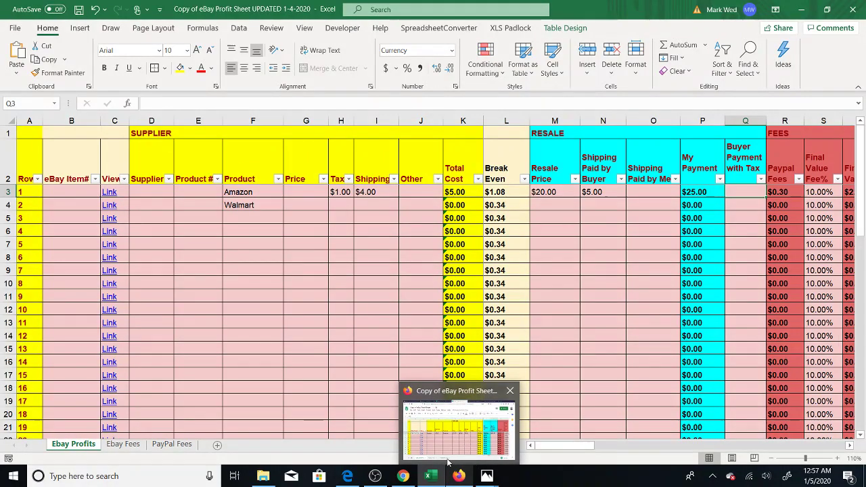
click(486, 476)
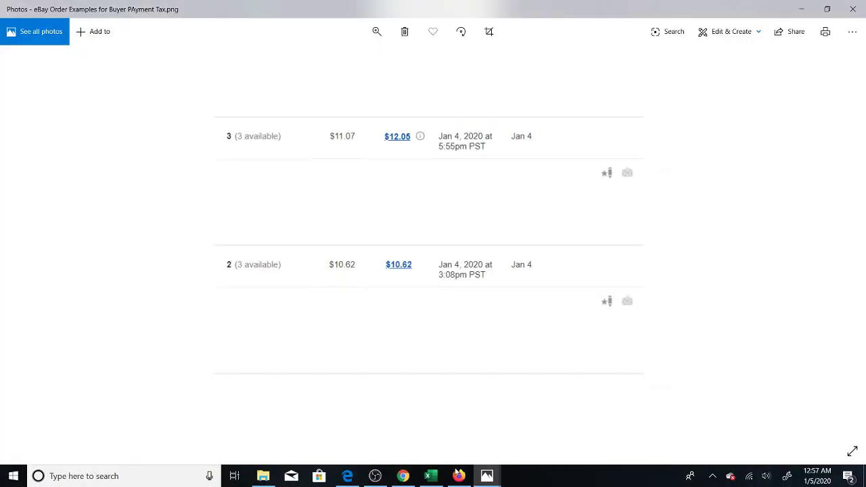
Step: In Excel, set Buyer Payment with Tax in cell Q3 to 25, and switch back to the Google Sheets copy in Firefox
click(430, 476)
click(742, 193)
text(25)
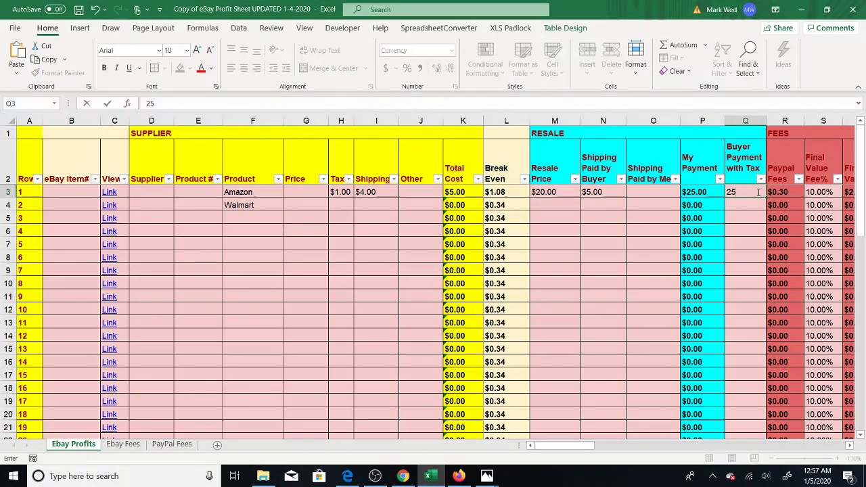
key(ctrl+Return)
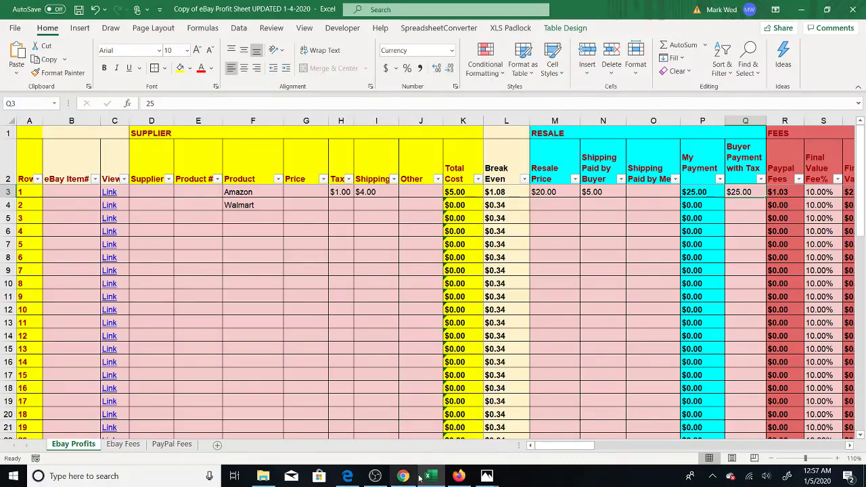
click(458, 476)
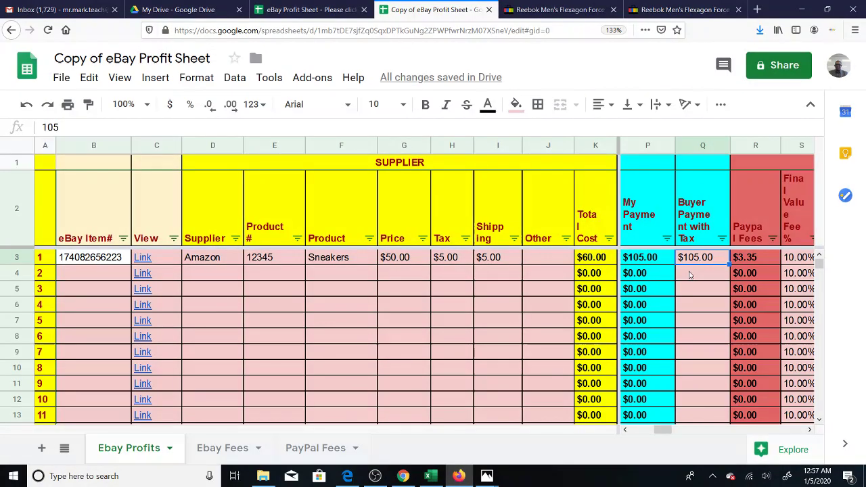